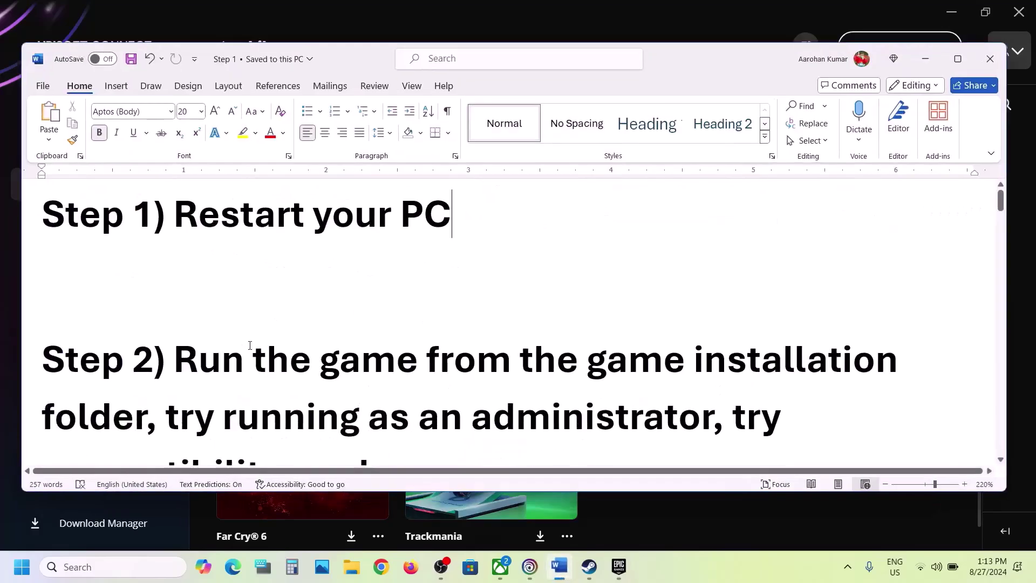
Step: Bring up the computer's power options and dismiss them without restarting
left_click(15, 577)
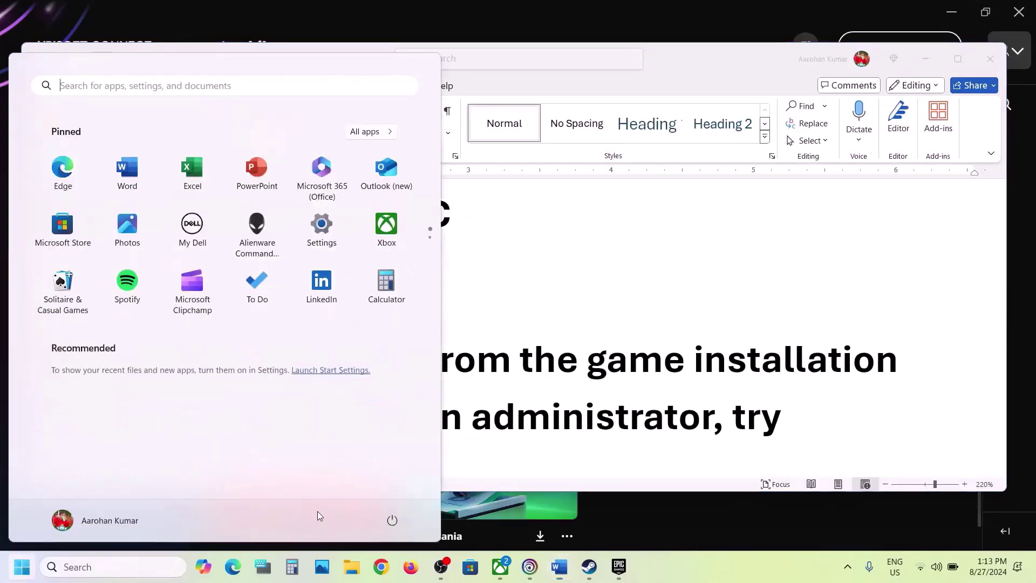
left_click(394, 521)
left_click(571, 327)
Step: Highlight the phrase "Run the game from the game installation folder" in Step 2 of the document
scroll(571, 328, "down", 2)
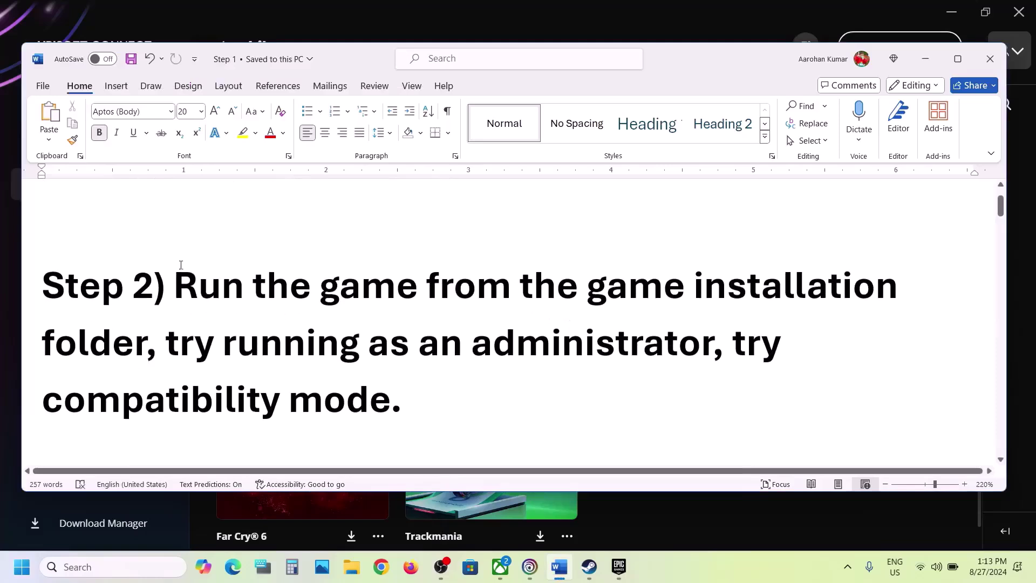
left_click_drag(175, 286, 146, 346)
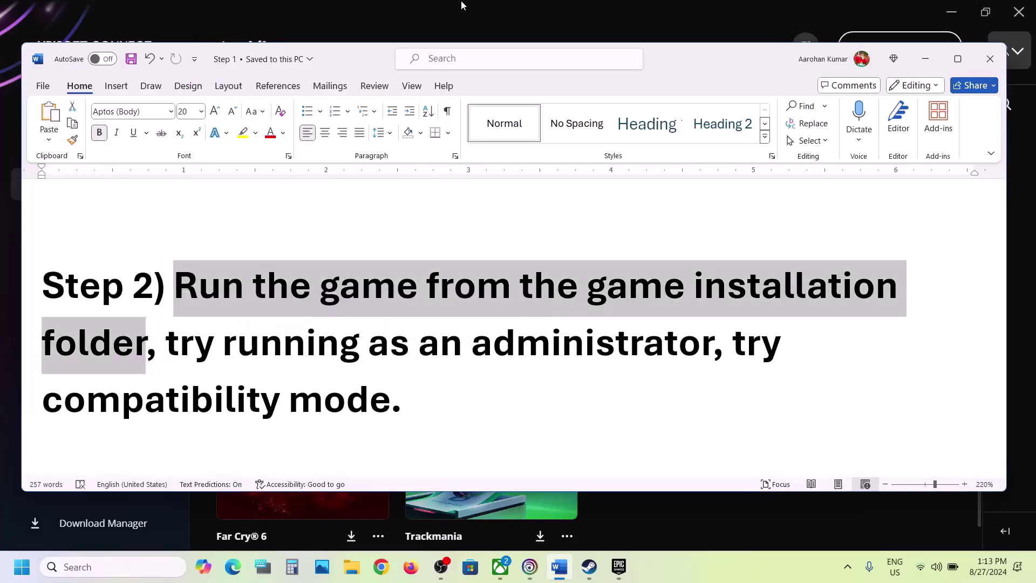
Step: Switch to Ubisoft Connect and open the Star Wars Outlaws installation folder from the game's properties
left_click(459, 18)
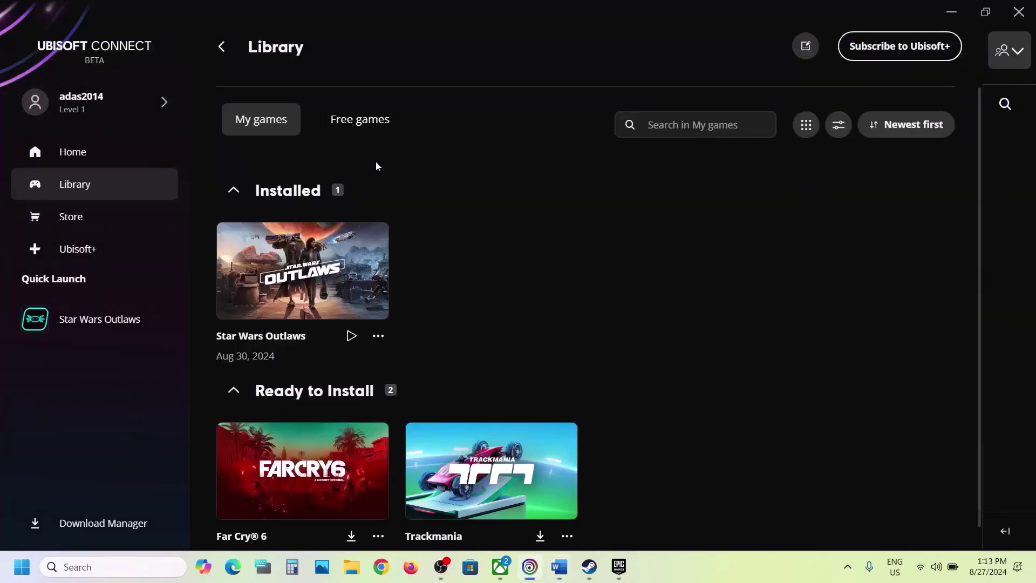
left_click(378, 337)
mouse_move(449, 324)
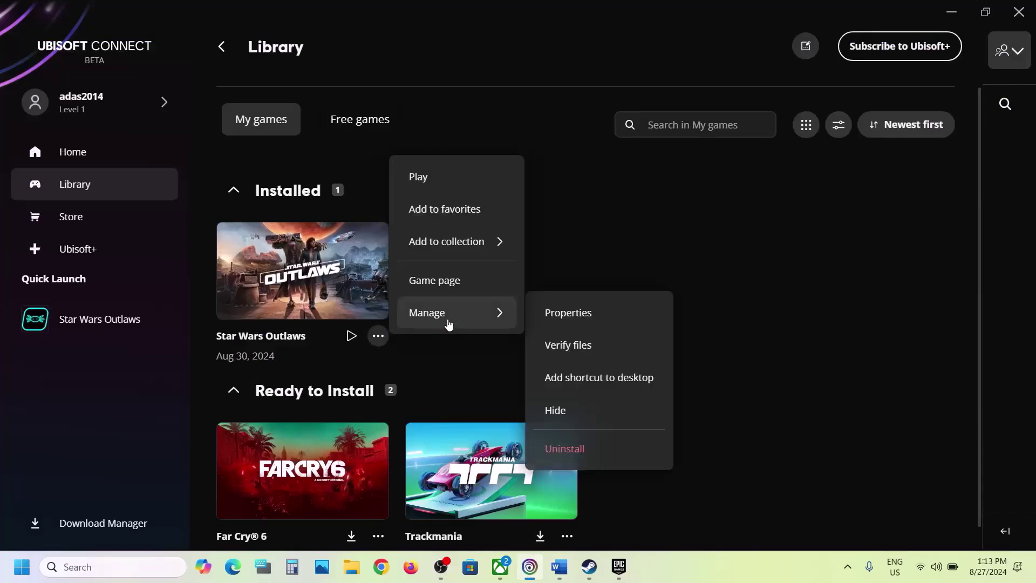
left_click(581, 312)
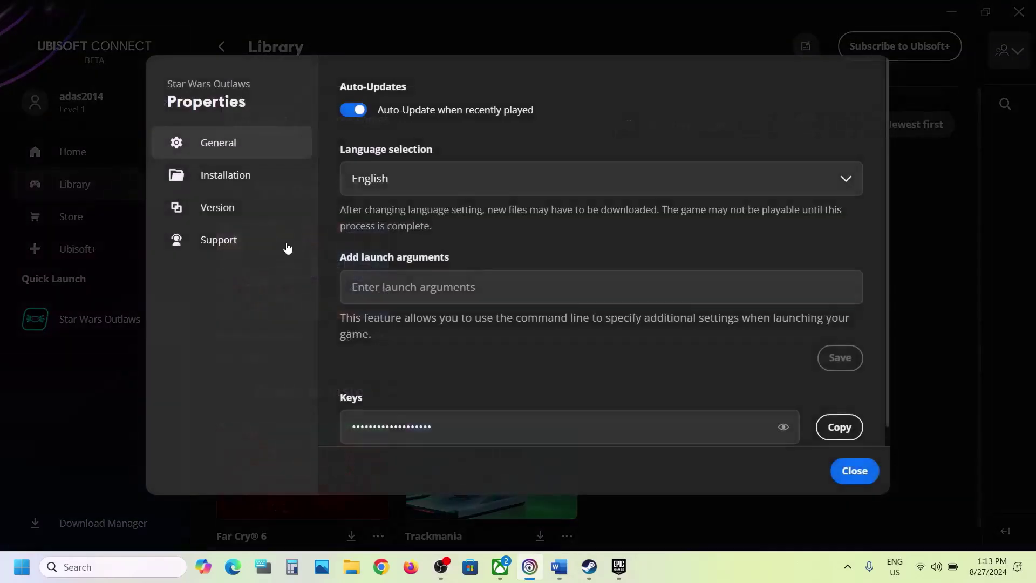
left_click(225, 177)
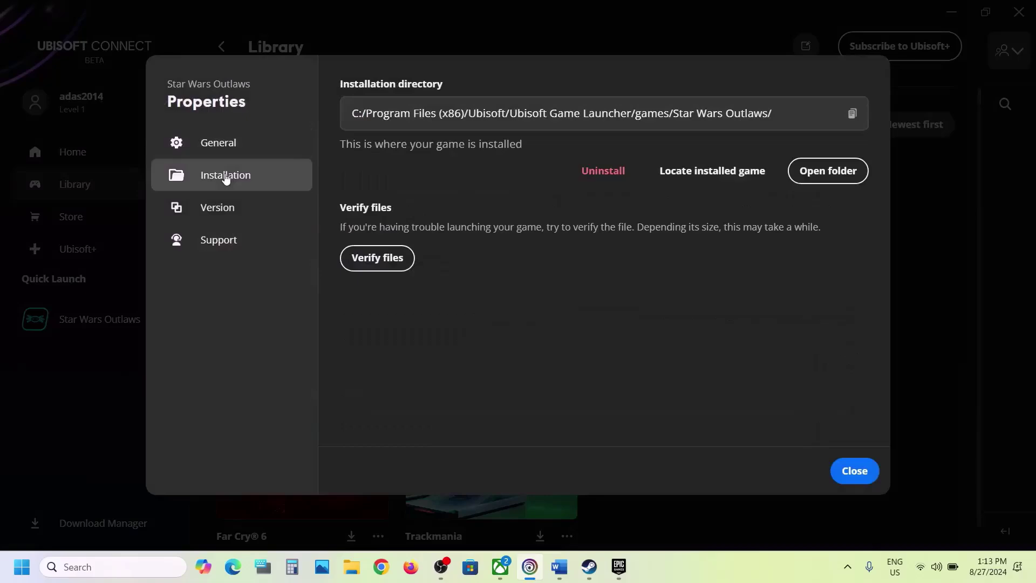
left_click(823, 182)
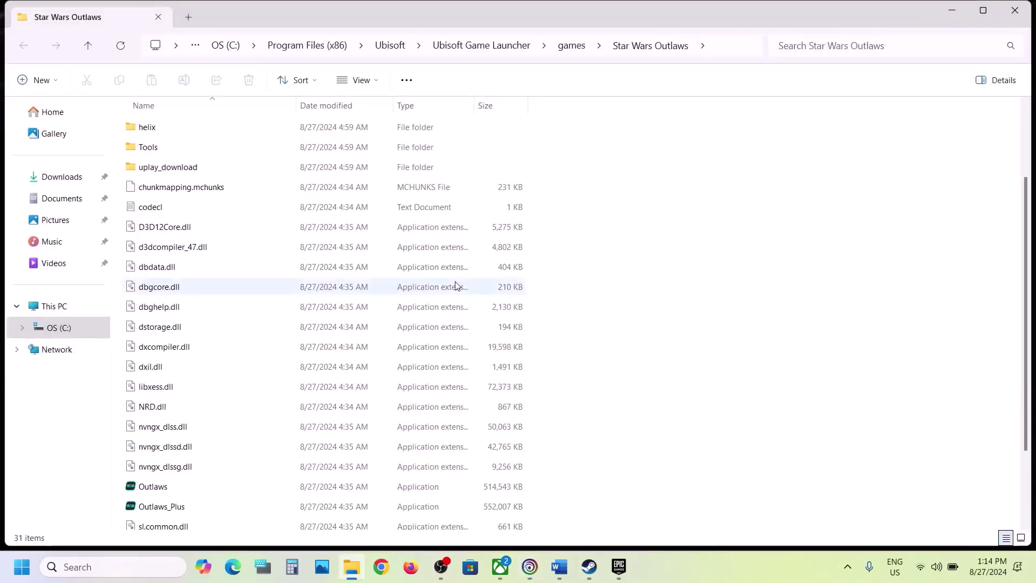
Step: Set the Outlaws application to run as an administrator, apply the change and close its properties
scroll(302, 324, "down", 3)
left_click(173, 282)
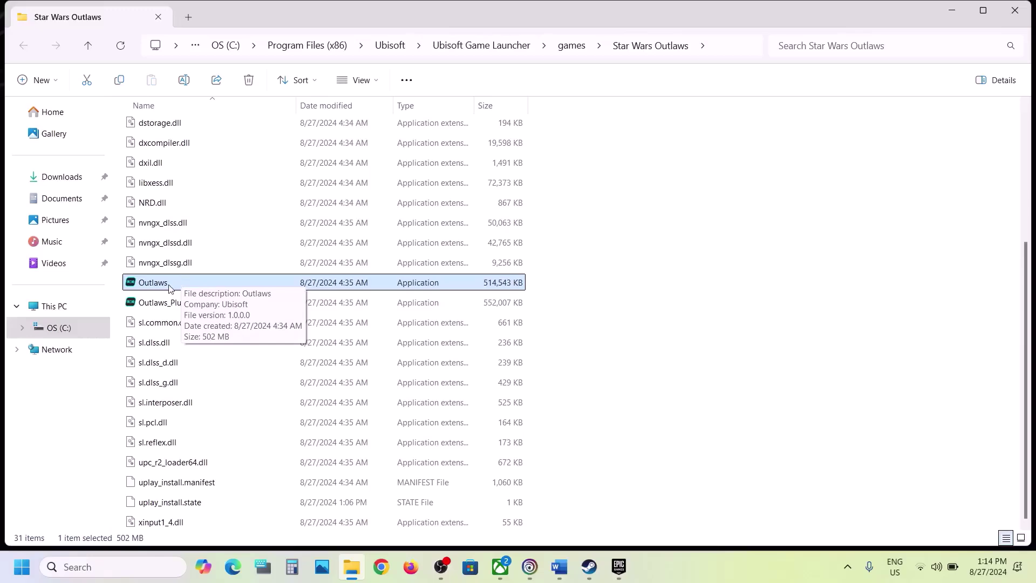
key("shift+F10")
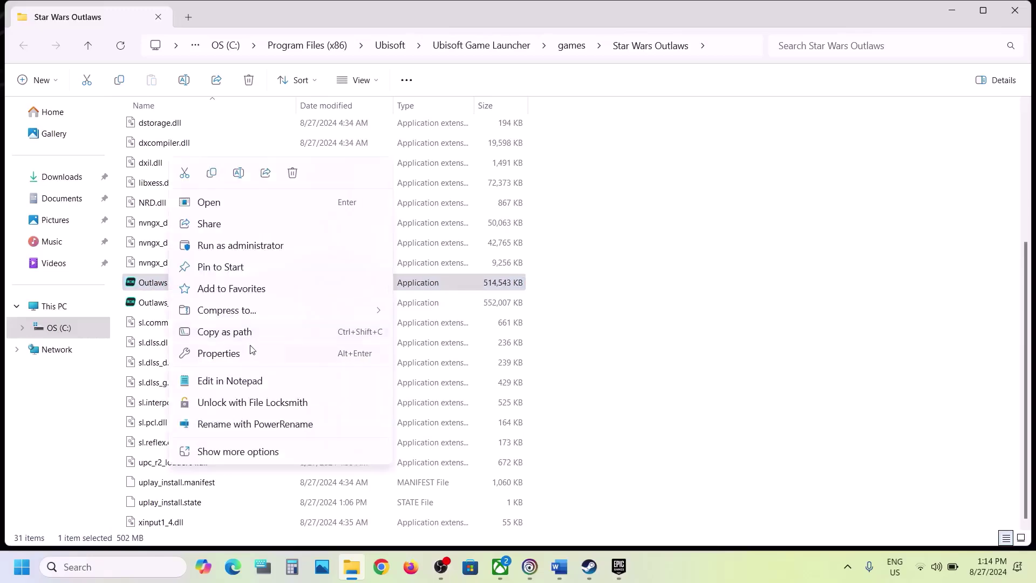
left_click(247, 351)
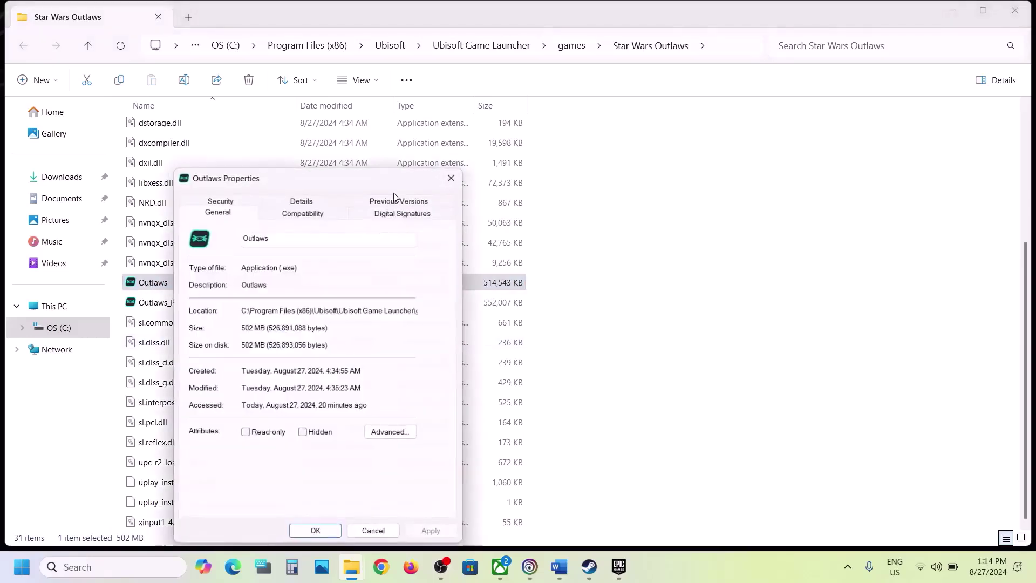
left_click(313, 214)
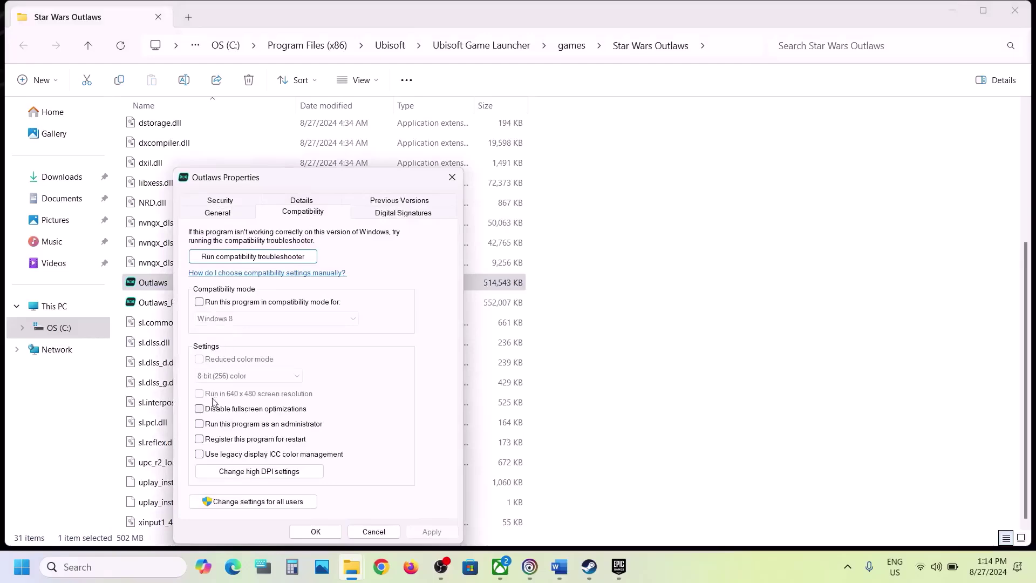
left_click(201, 425)
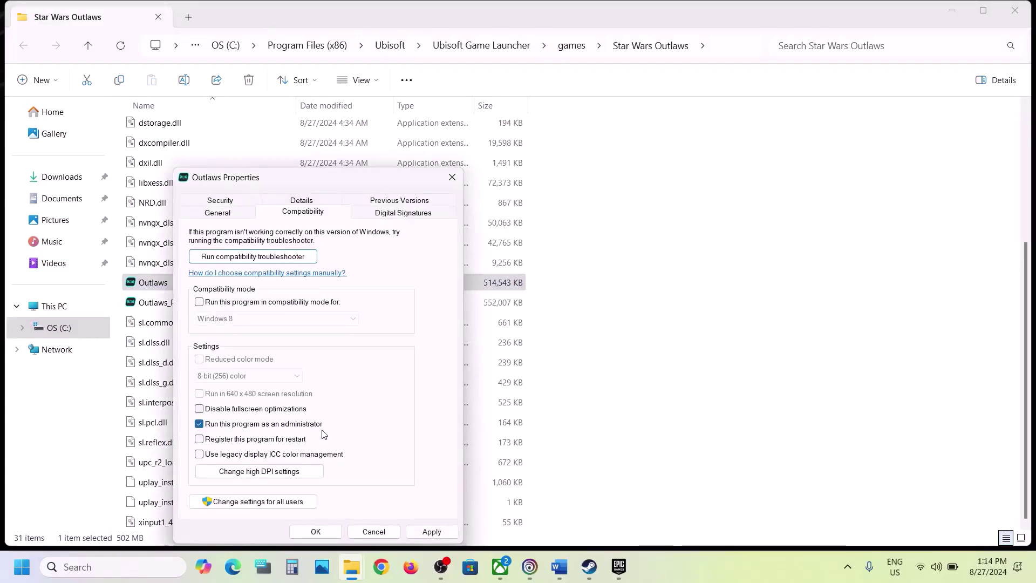
left_click(432, 532)
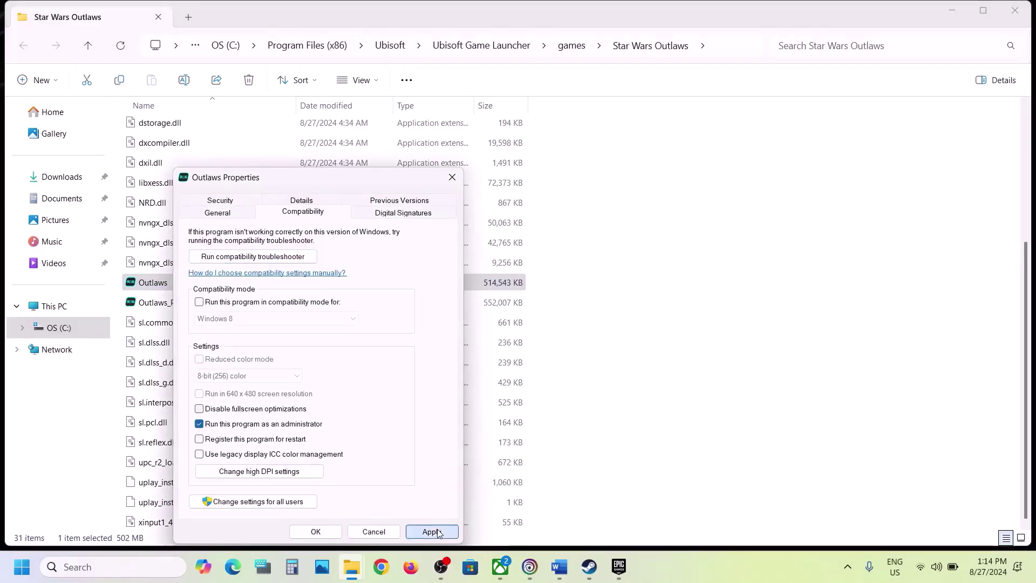
left_click(316, 532)
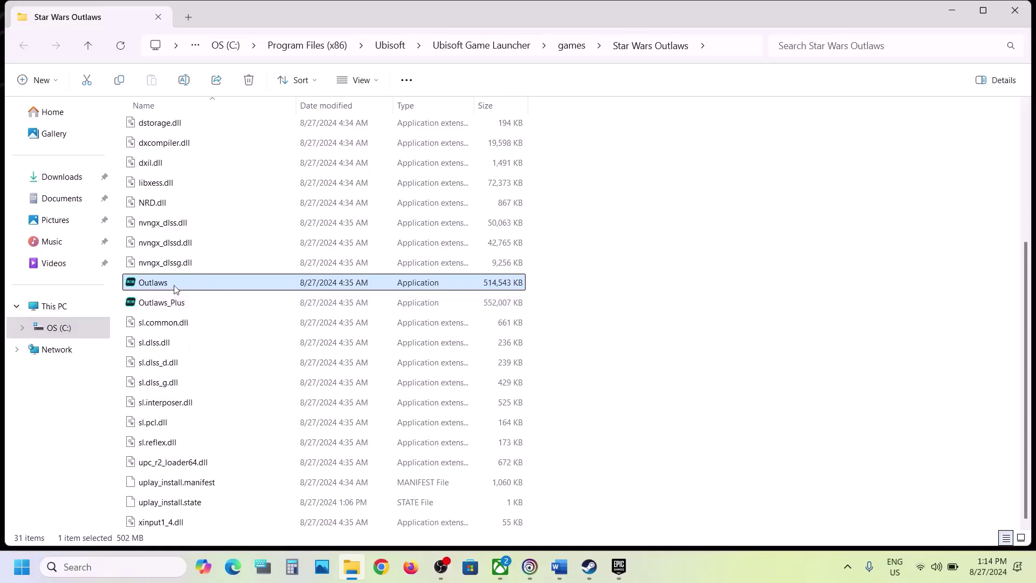
Step: Enable compatibility mode with Windows 8 for the Outlaws application and apply it
right_click(182, 287)
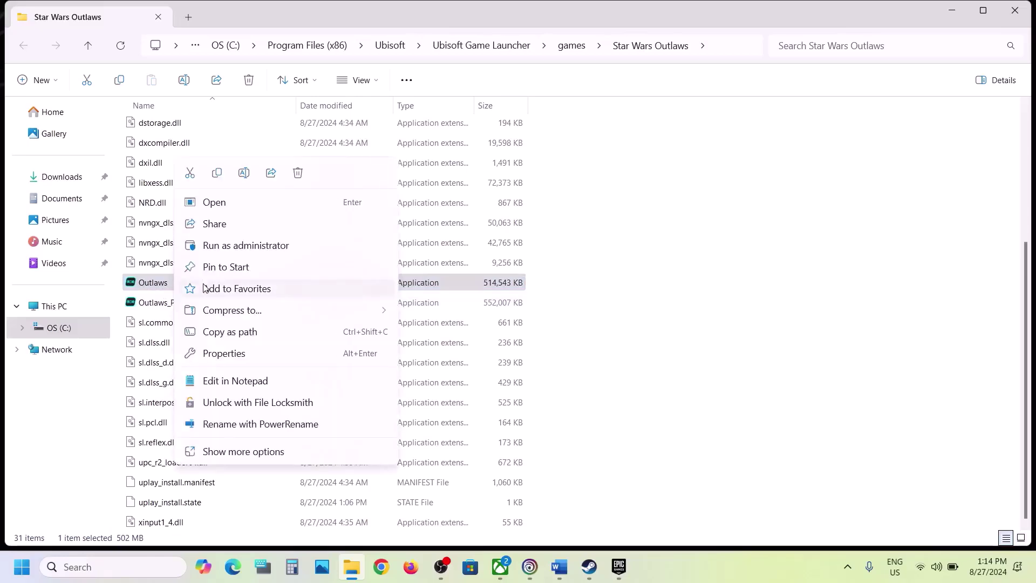
left_click(238, 356)
left_click(306, 211)
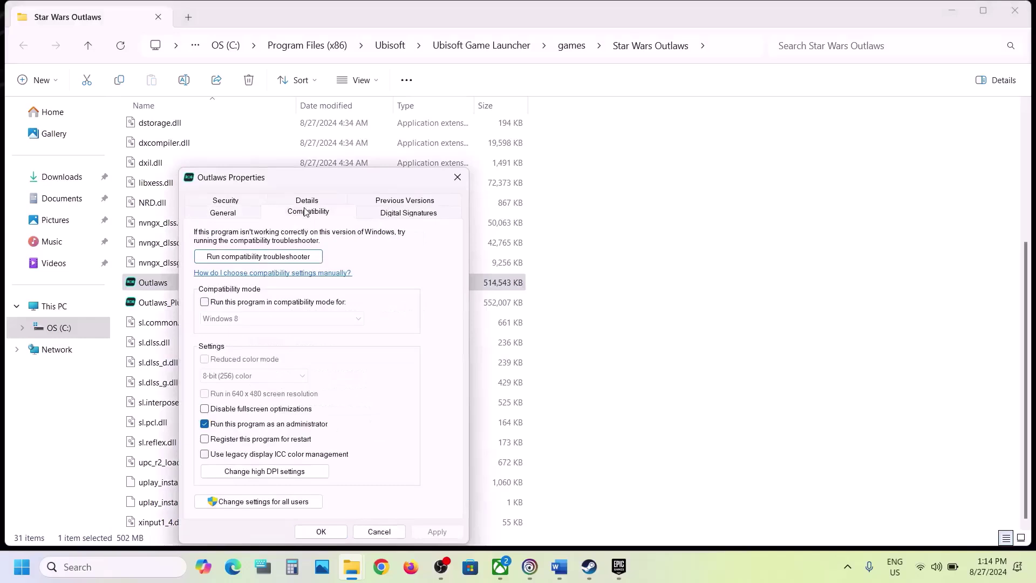
left_click(205, 302)
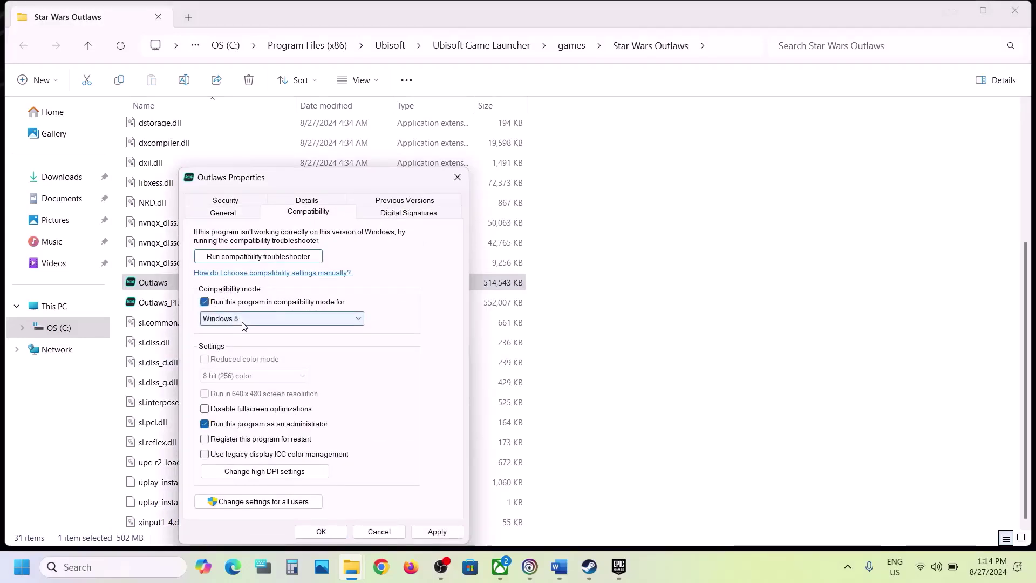
left_click(448, 536)
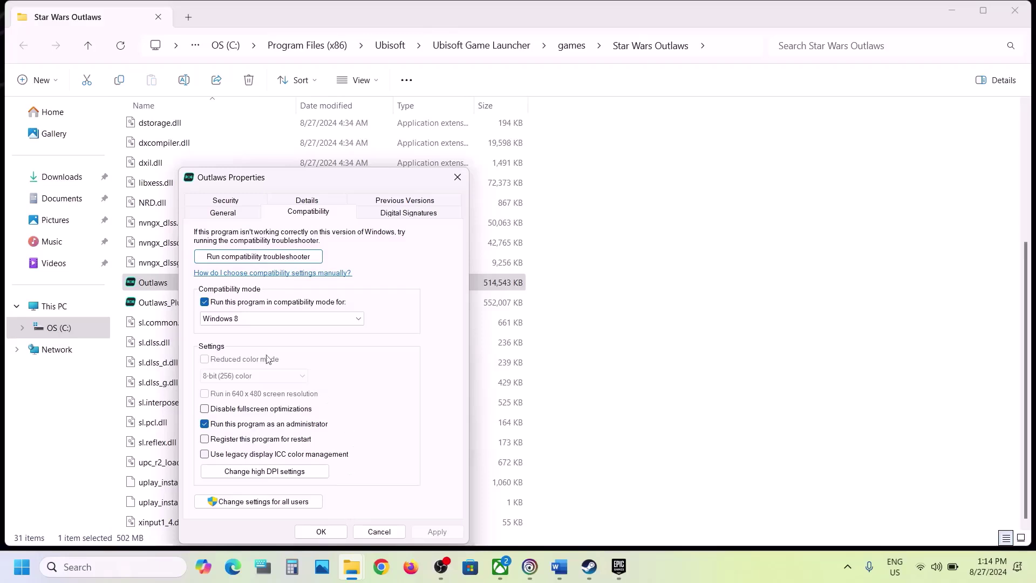
Step: Set the Outlaws application's compatibility mode to Windows 7 and disable fullscreen optimizations, applying both changes
left_click(236, 318)
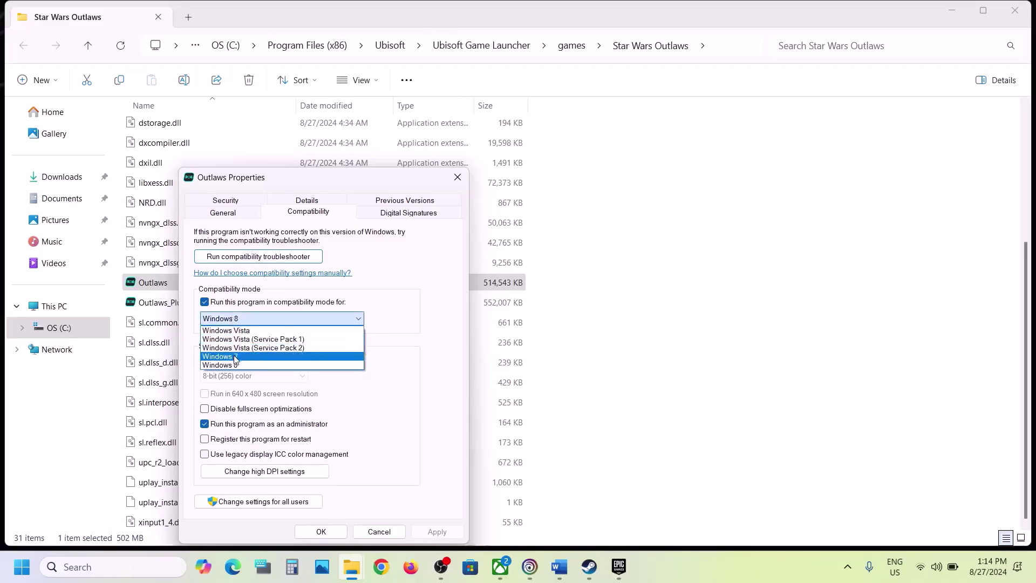
left_click(236, 357)
left_click(431, 532)
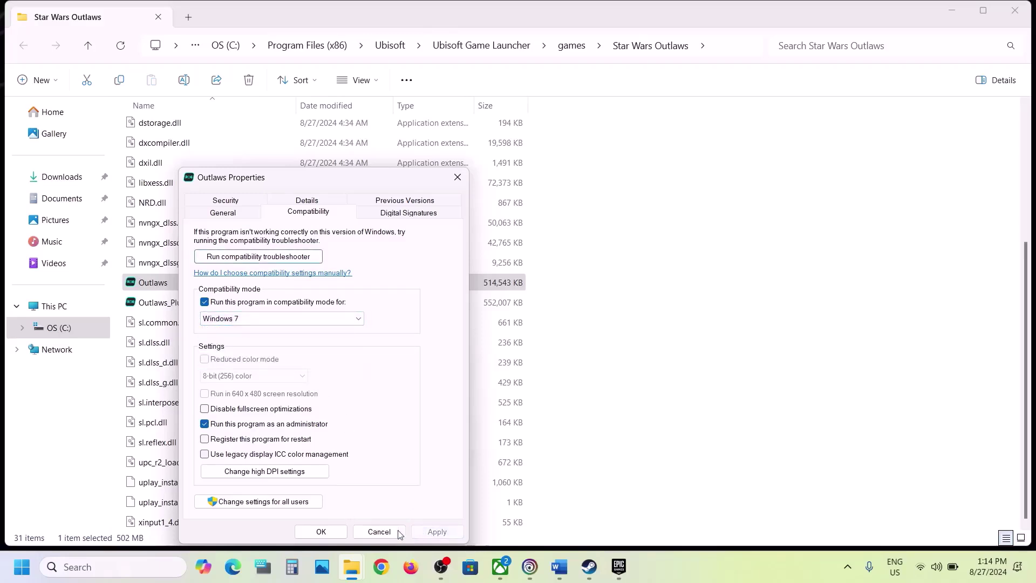
left_click(205, 409)
left_click(437, 533)
left_click(321, 532)
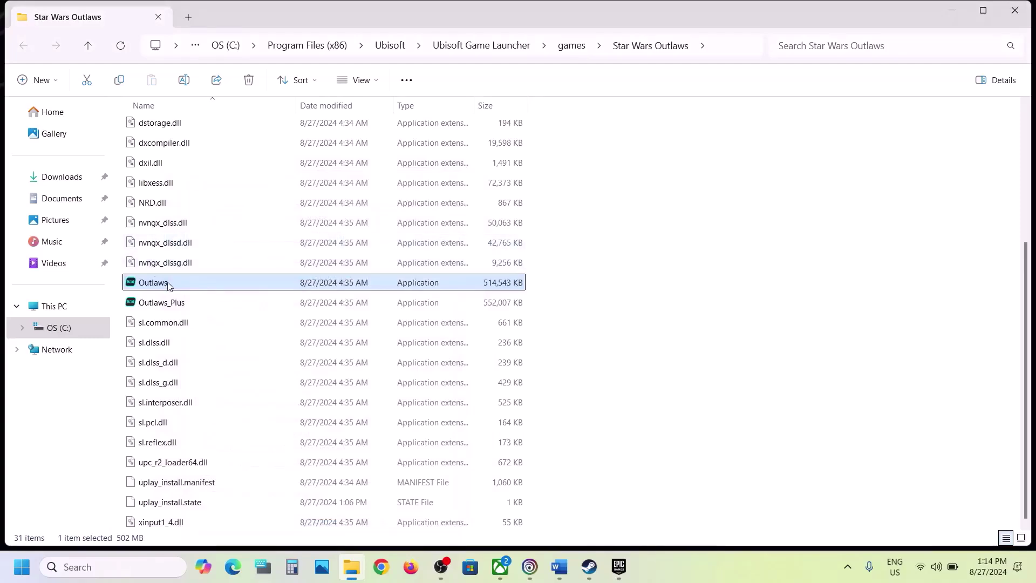
Step: Set the Outlaws_Plus application to run as an administrator and apply the change
left_click(161, 309)
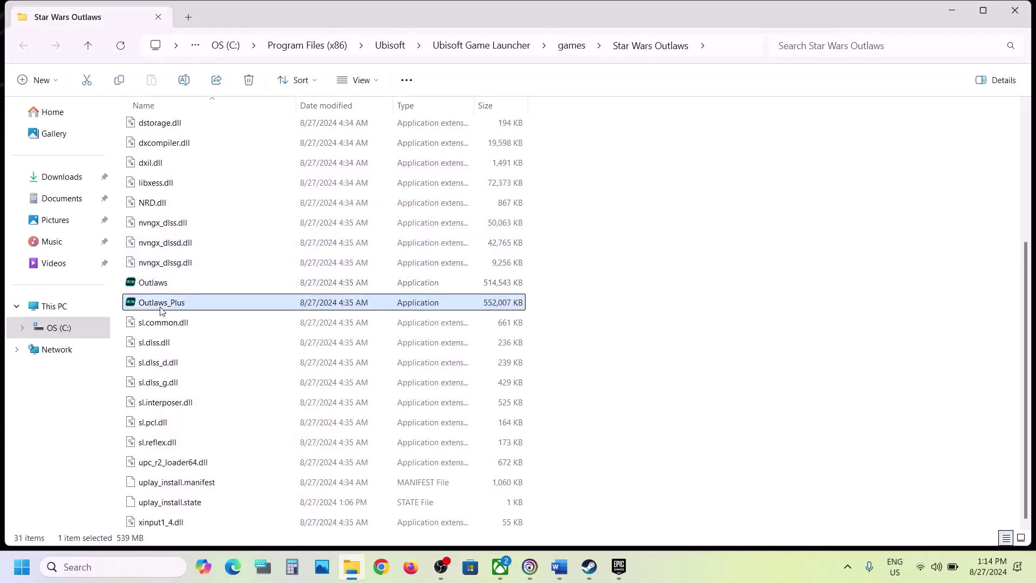
right_click(212, 304)
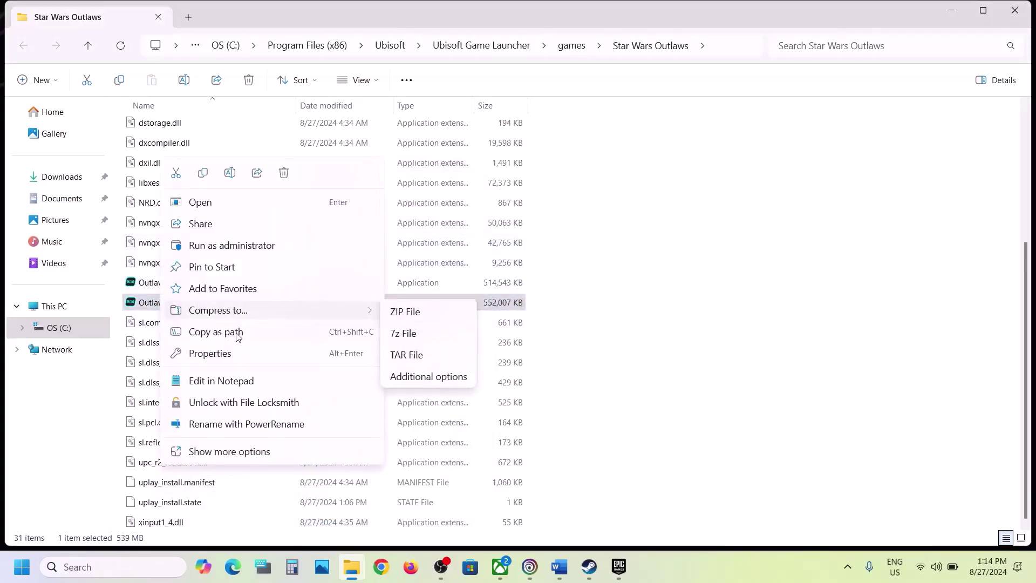
left_click(210, 353)
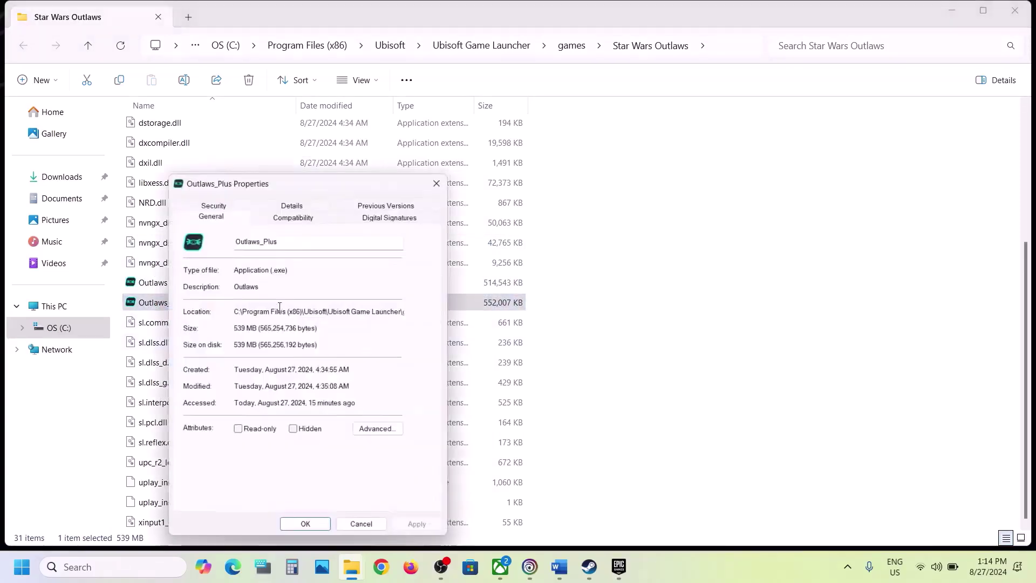
left_click(276, 215)
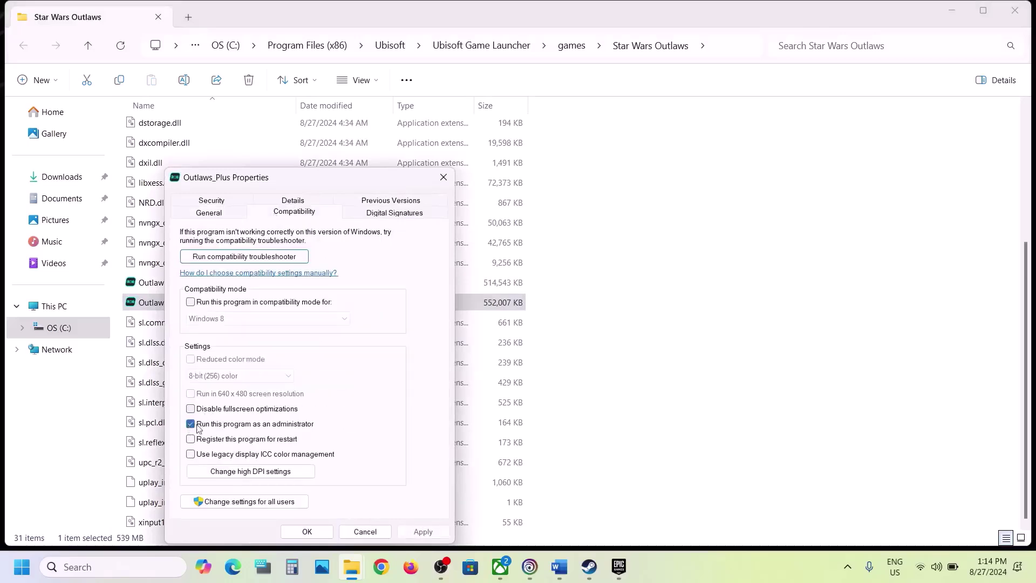
left_click(417, 530)
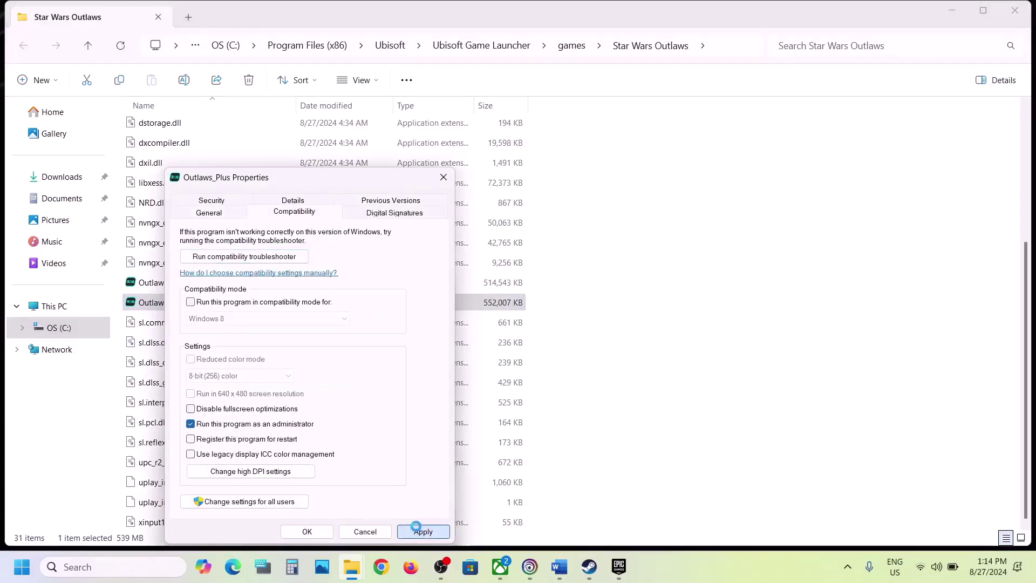
Step: Turn on compatibility mode for Outlaws_Plus, applying Windows 8 first and then Windows 7
left_click(191, 303)
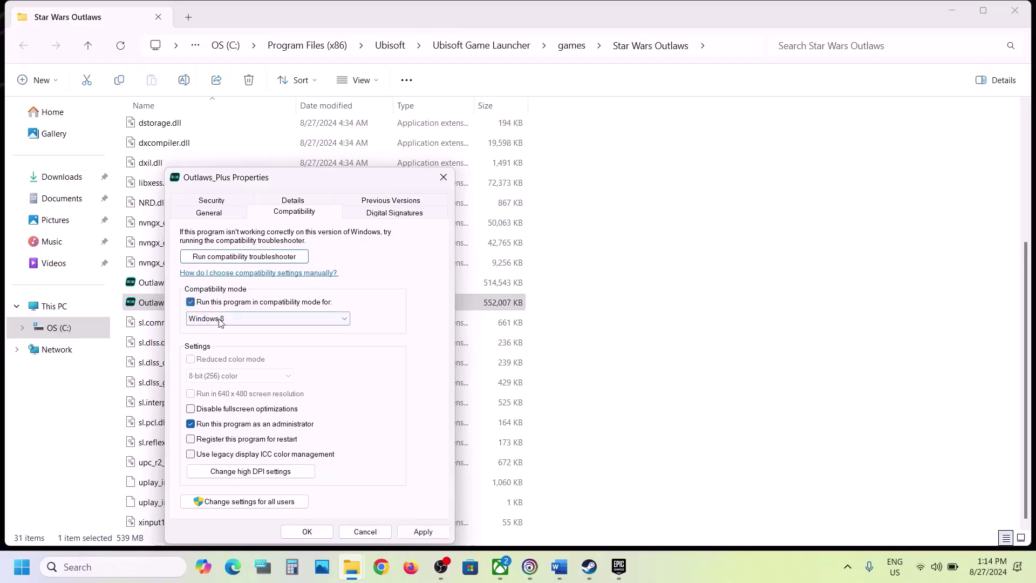
left_click(418, 531)
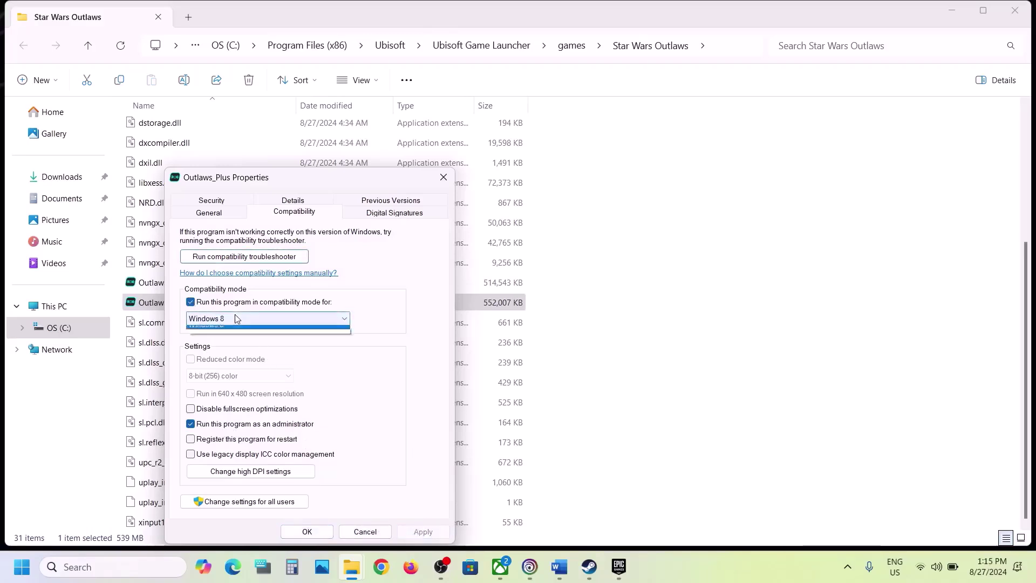
left_click(233, 319)
left_click(227, 356)
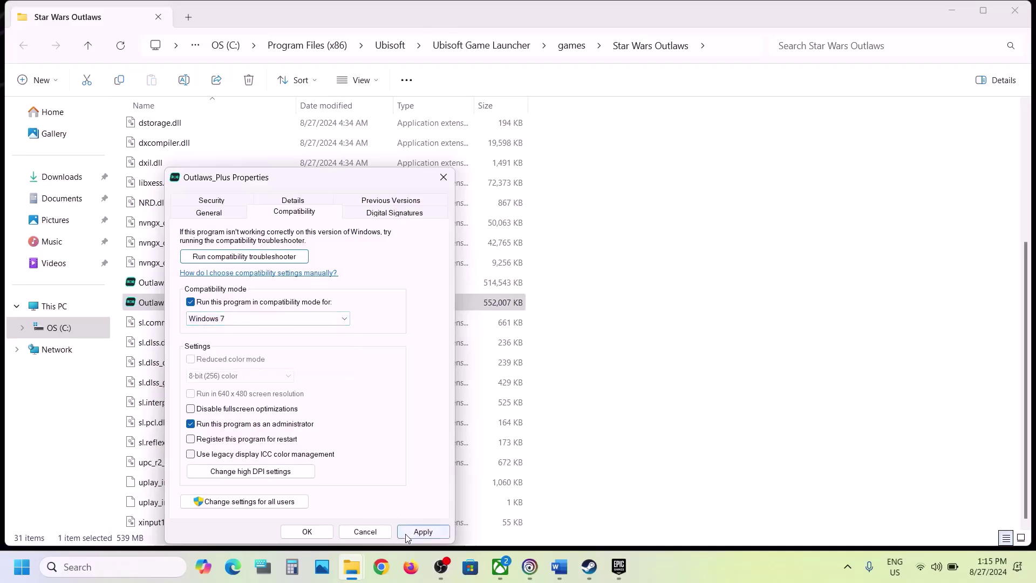
left_click(408, 535)
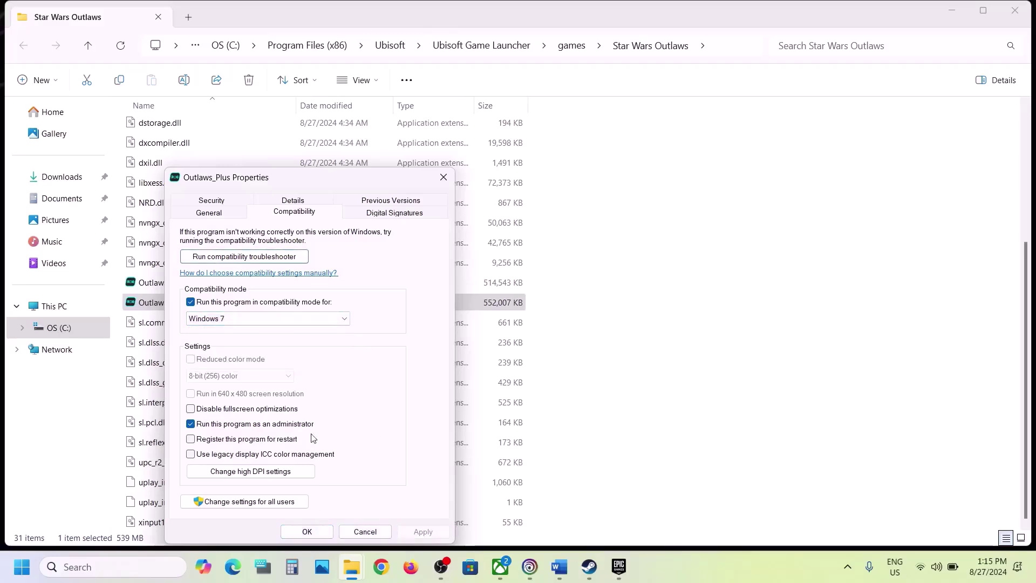
Step: Disable fullscreen optimizations for Outlaws_Plus, apply the change and close its properties
left_click(191, 409)
left_click(425, 531)
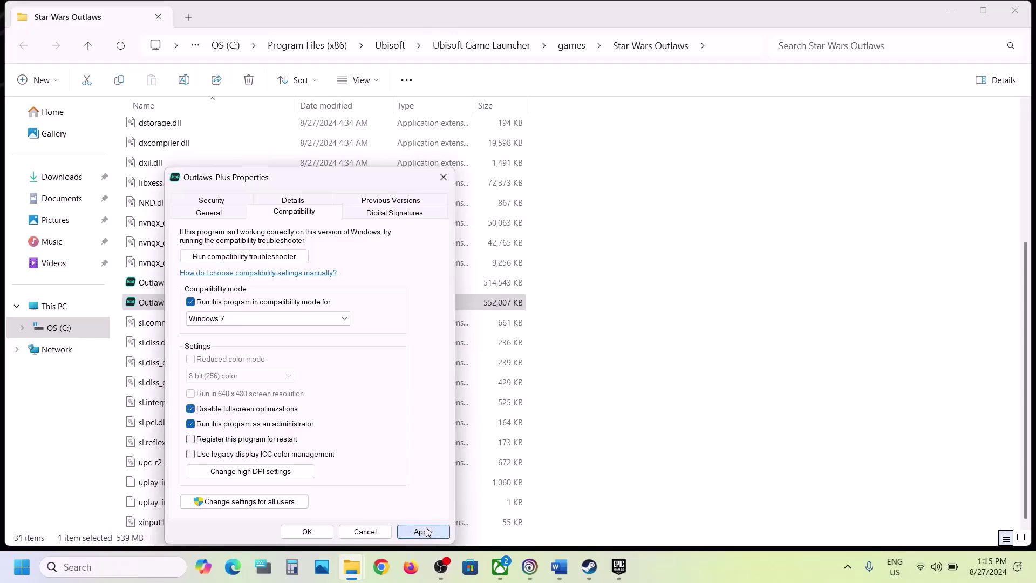
left_click(308, 531)
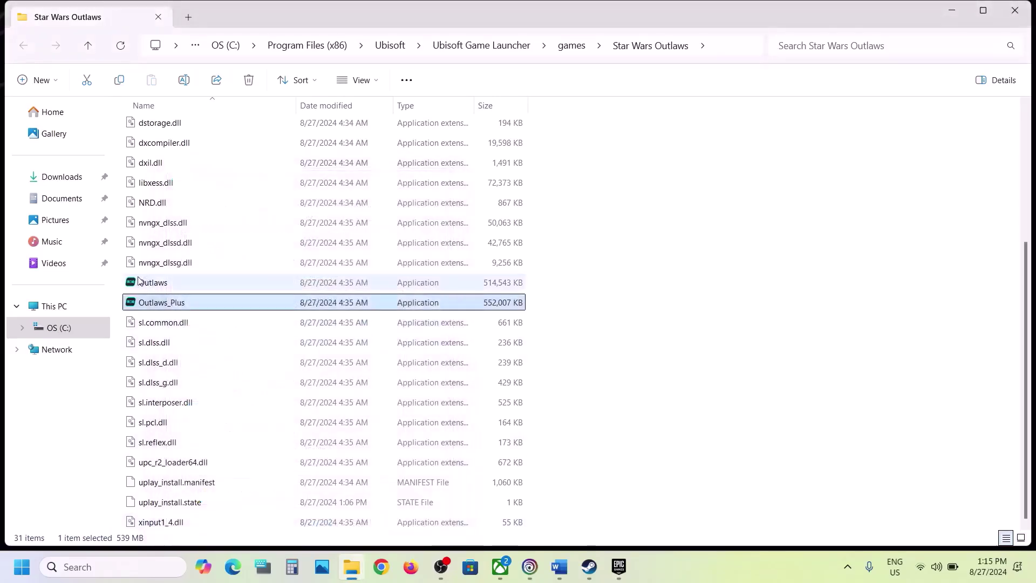
Step: Turn off compatibility mode, disabled fullscreen optimizations and running as administrator for the Outlaws application, apply and close its properties
left_click(161, 286)
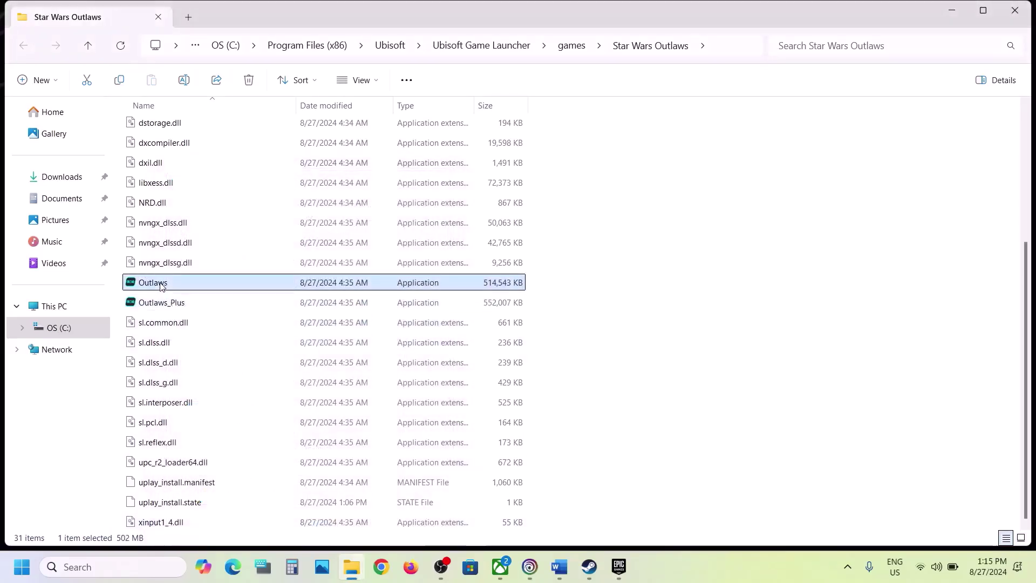
right_click(161, 286)
left_click(222, 355)
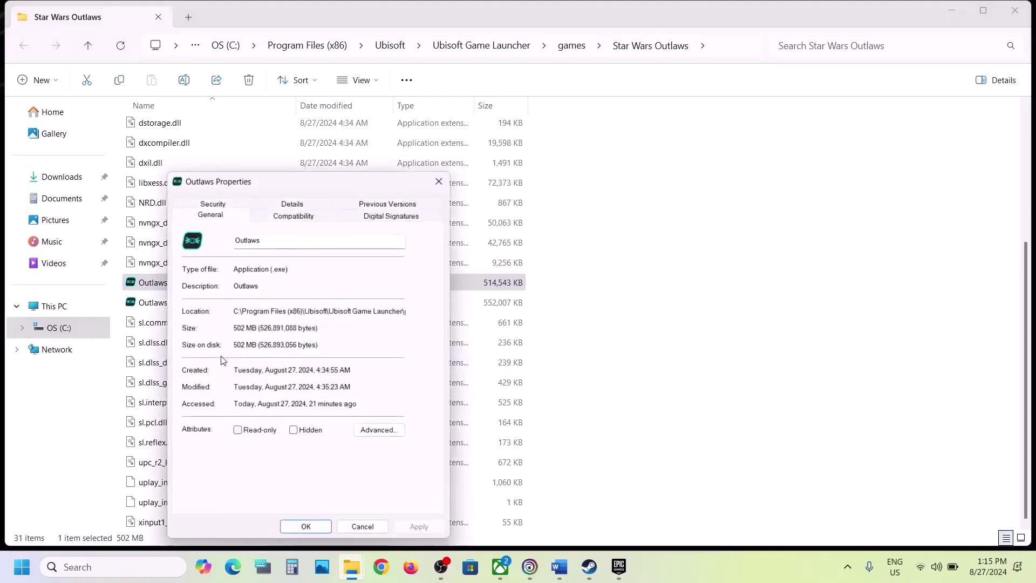
left_click(259, 215)
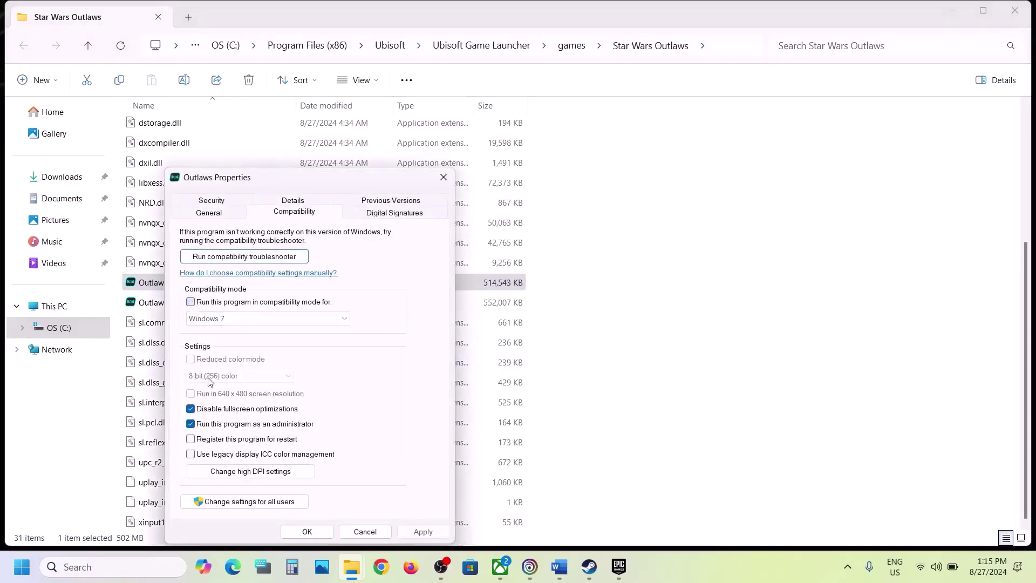
left_click(190, 424)
left_click(407, 533)
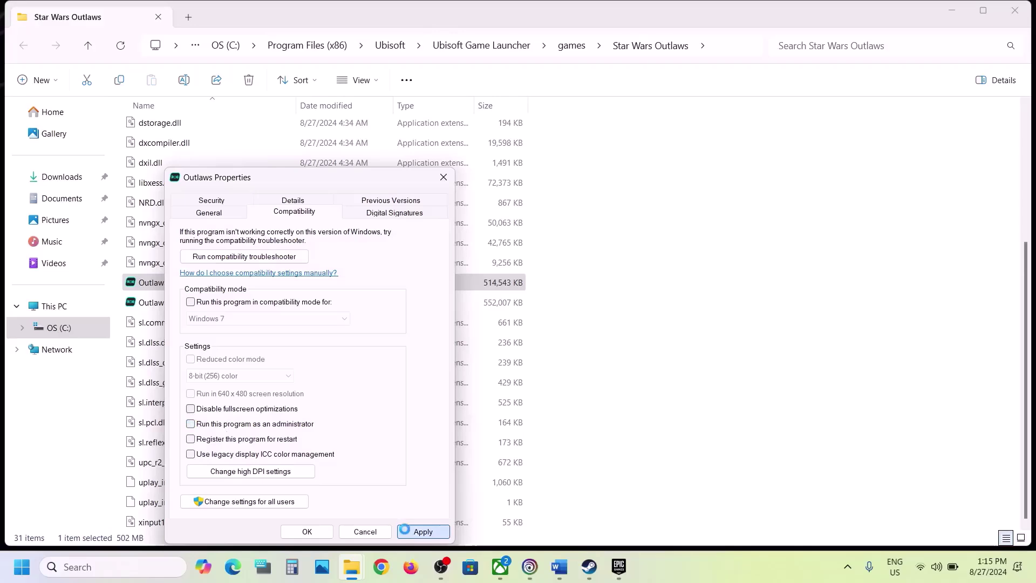
left_click(306, 531)
Step: Turn off compatibility mode and the disabling of fullscreen optimizations for Outlaws_Plus, and confirm its properties
left_click(178, 305)
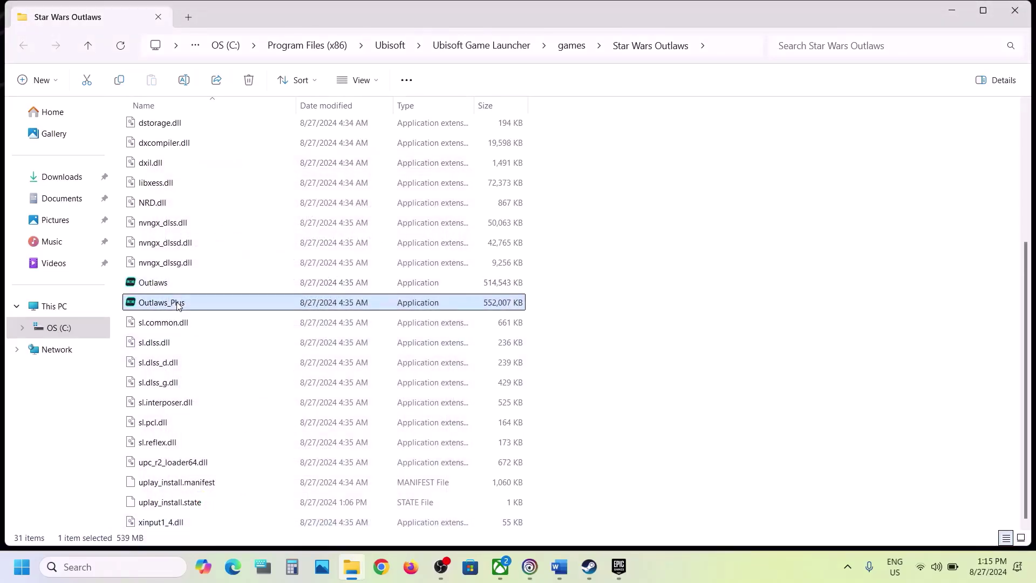
right_click(178, 305)
left_click(233, 353)
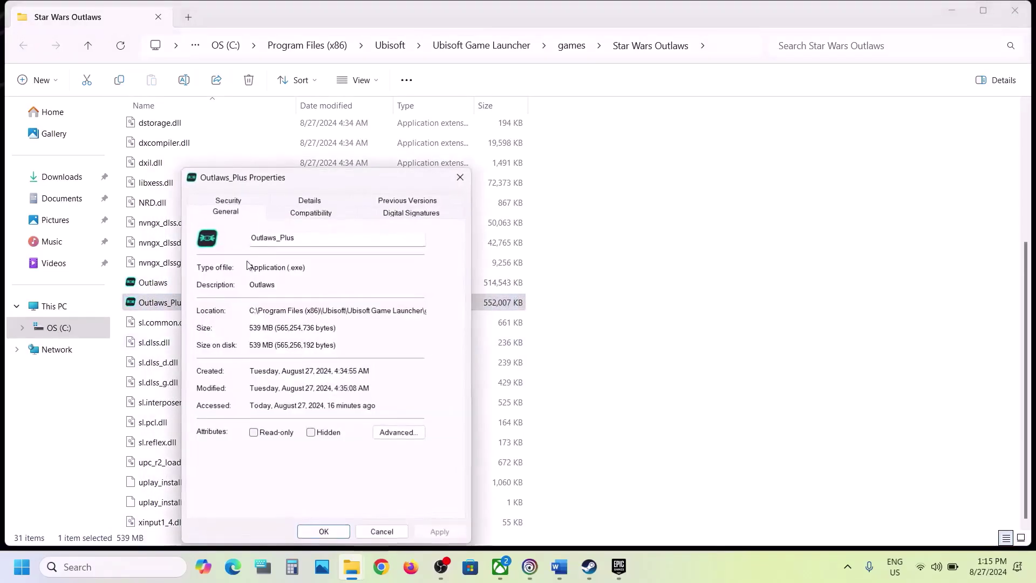
left_click(280, 218)
left_click(208, 302)
left_click(207, 302)
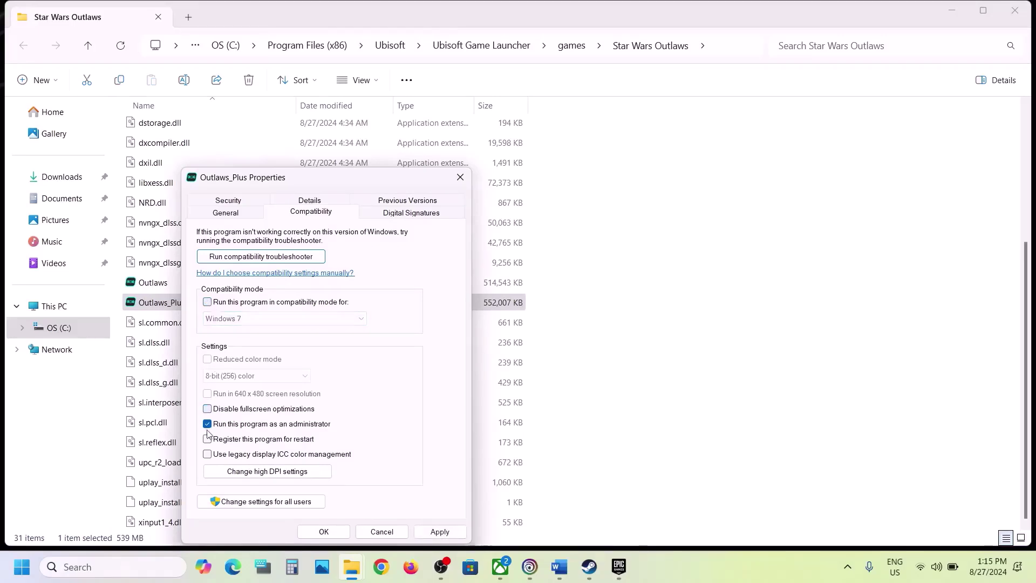
left_click(326, 532)
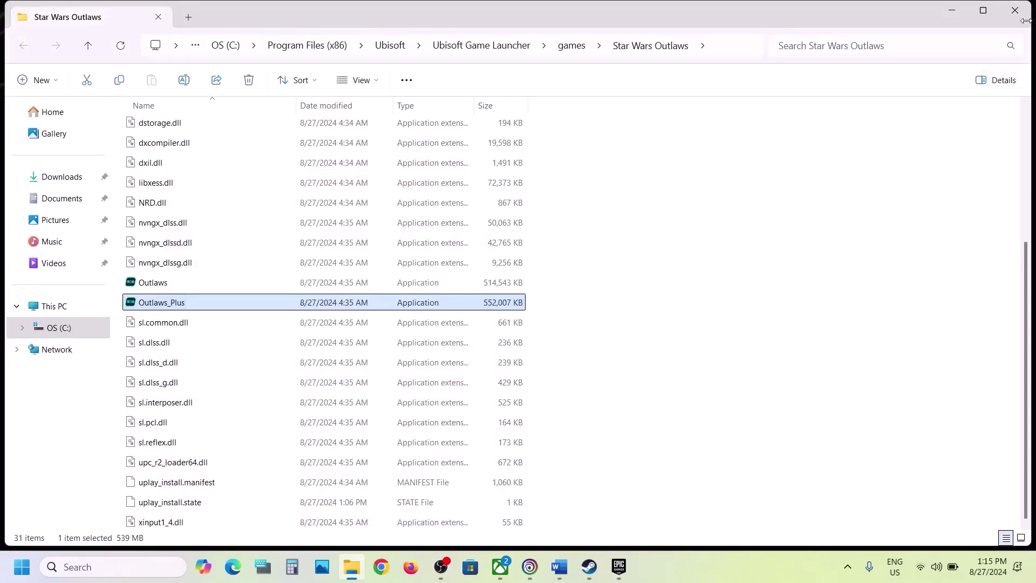
Step: Close the game folder and the Star Wars Outlaws properties in Ubisoft Connect, and switch to the troubleshooting document in Word
left_click(1016, 11)
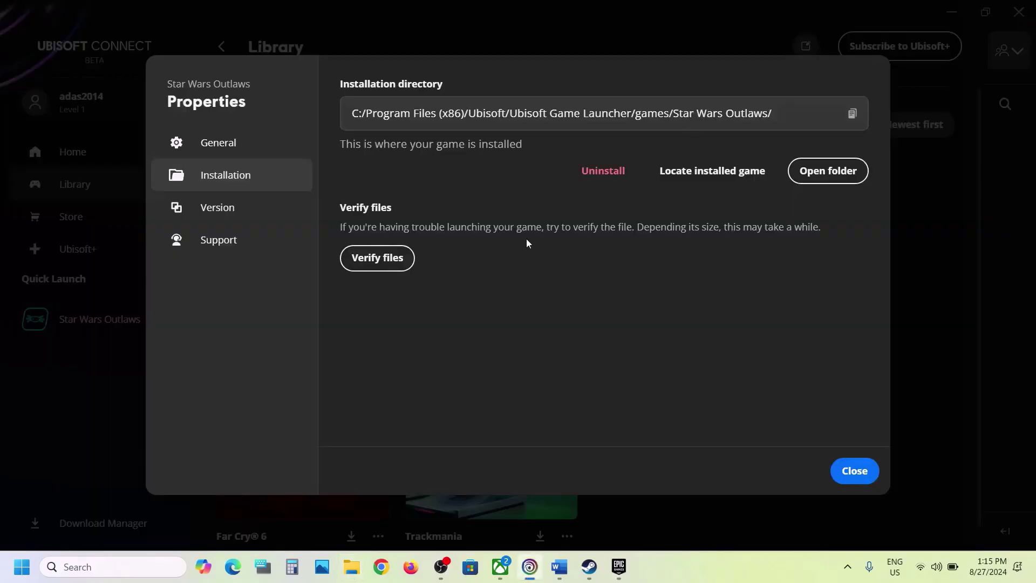
left_click(854, 471)
left_click(560, 567)
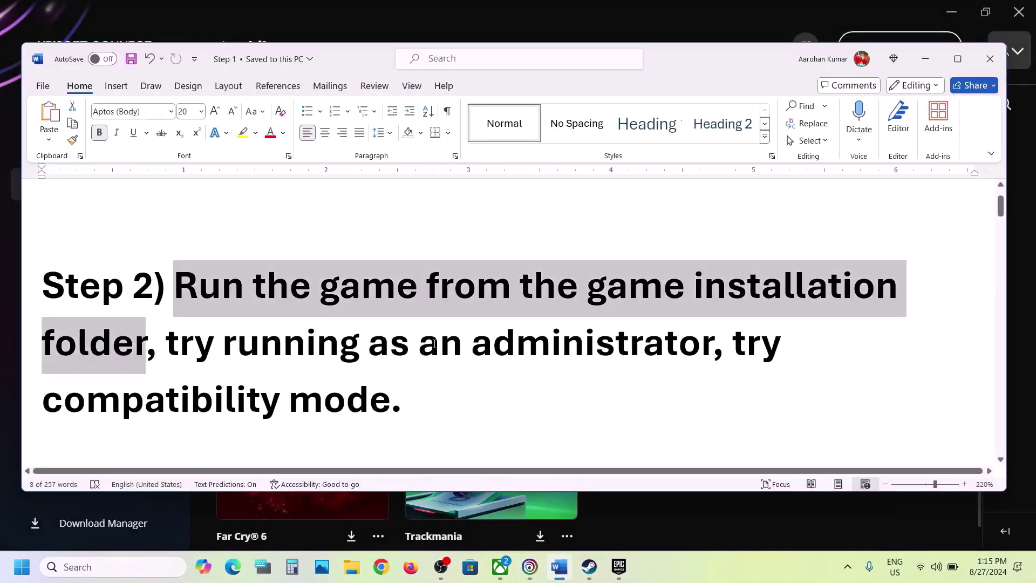
Step: Maximize the document and read Step 3 about allowing the game exe in third-party antivirus programs and Windows Security
scroll(435, 342, "down", 5)
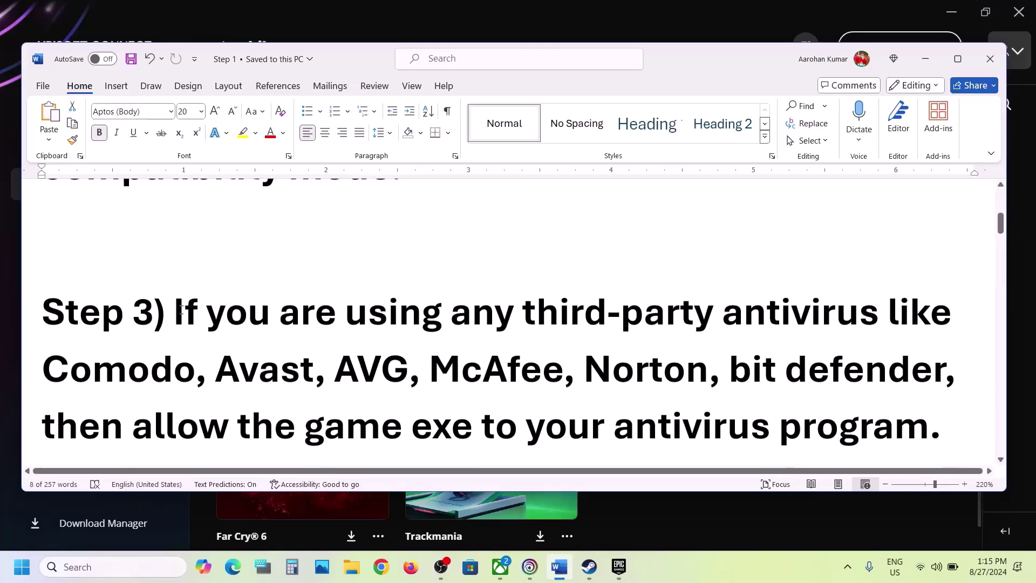
left_click_drag(181, 310, 389, 313)
left_click(960, 59)
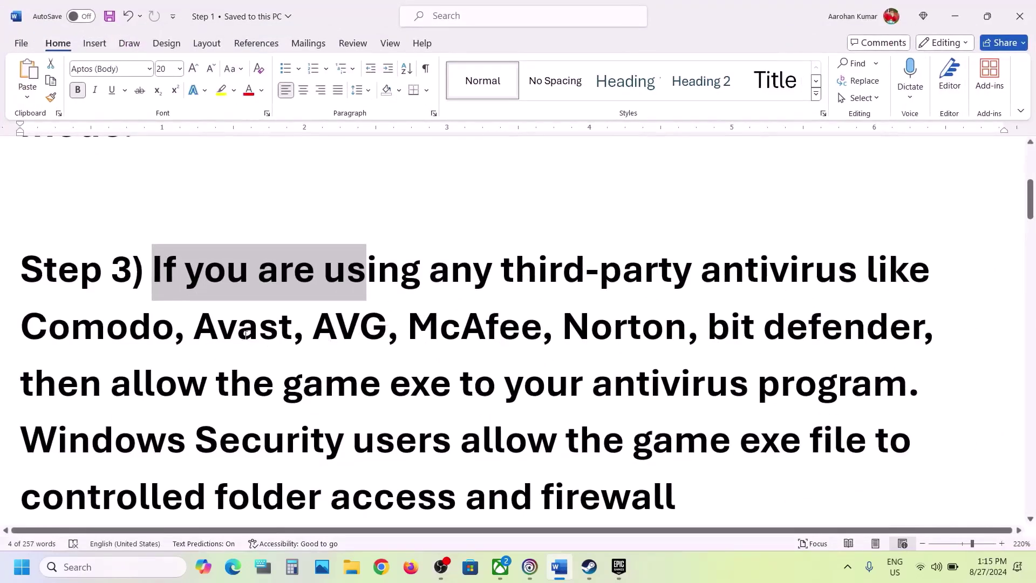
left_click_drag(244, 329, 684, 330)
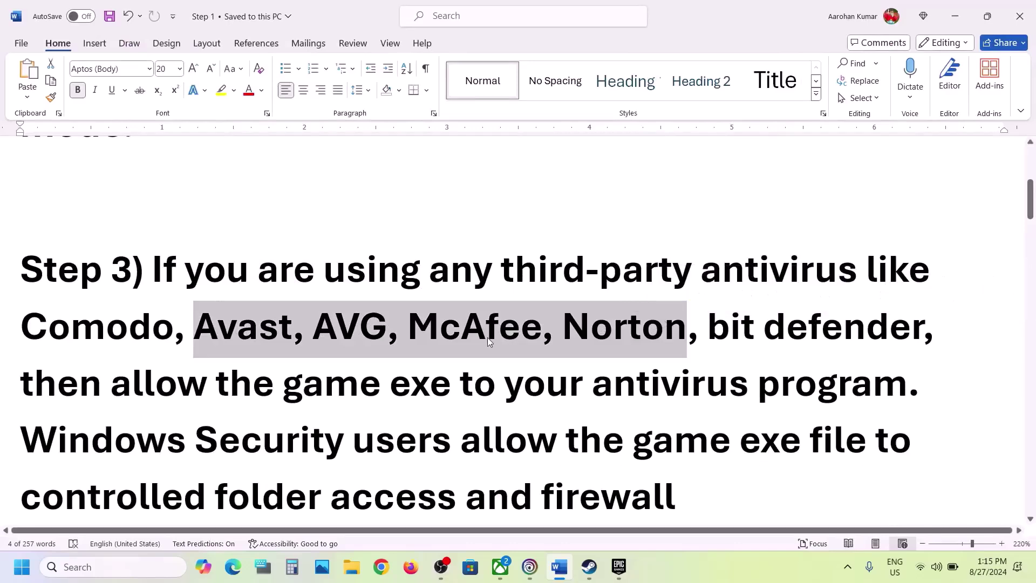
left_click_drag(118, 384, 809, 391)
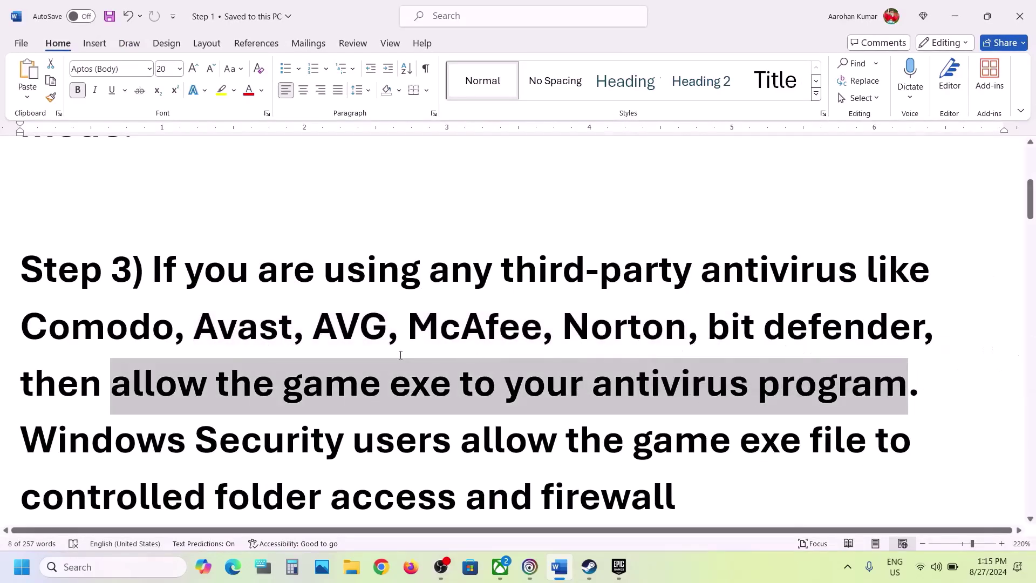
scroll(400, 347, "down", 3)
left_click_drag(33, 317, 443, 324)
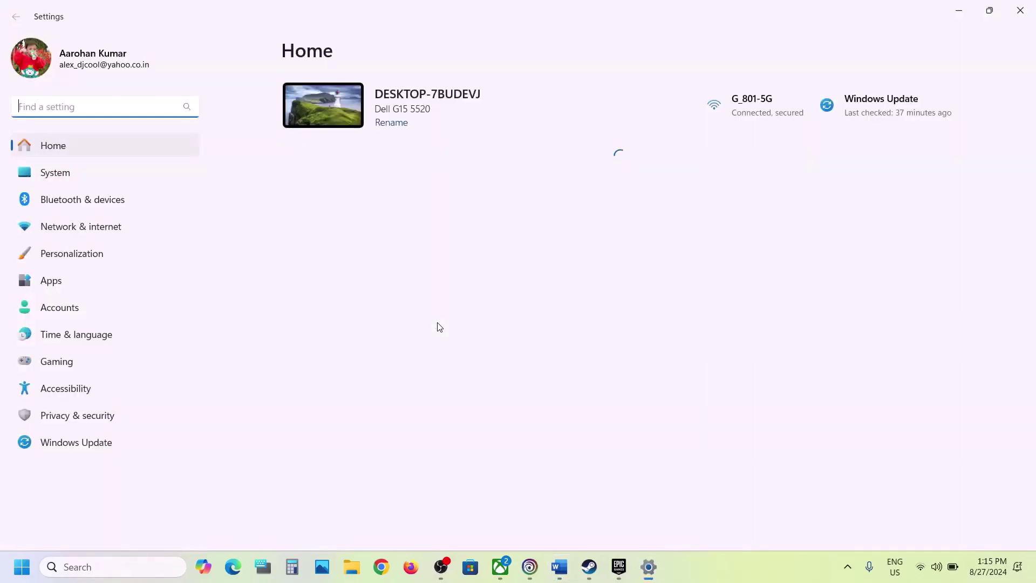
Step: From the Windows privacy and security settings, open the list of apps allowed through Controlled folder access in Windows Security
left_click(80, 417)
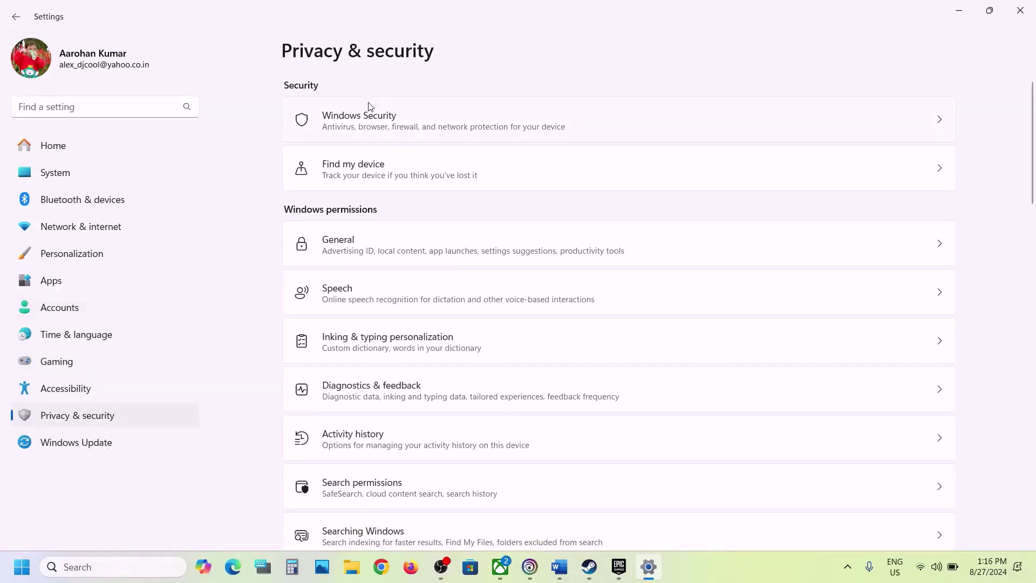
left_click(361, 131)
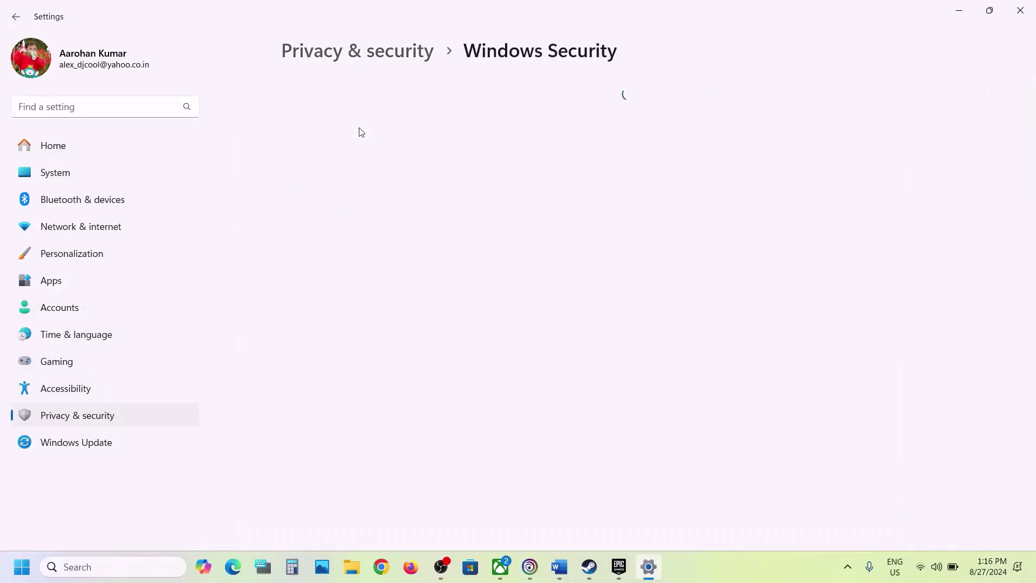
left_click(375, 208)
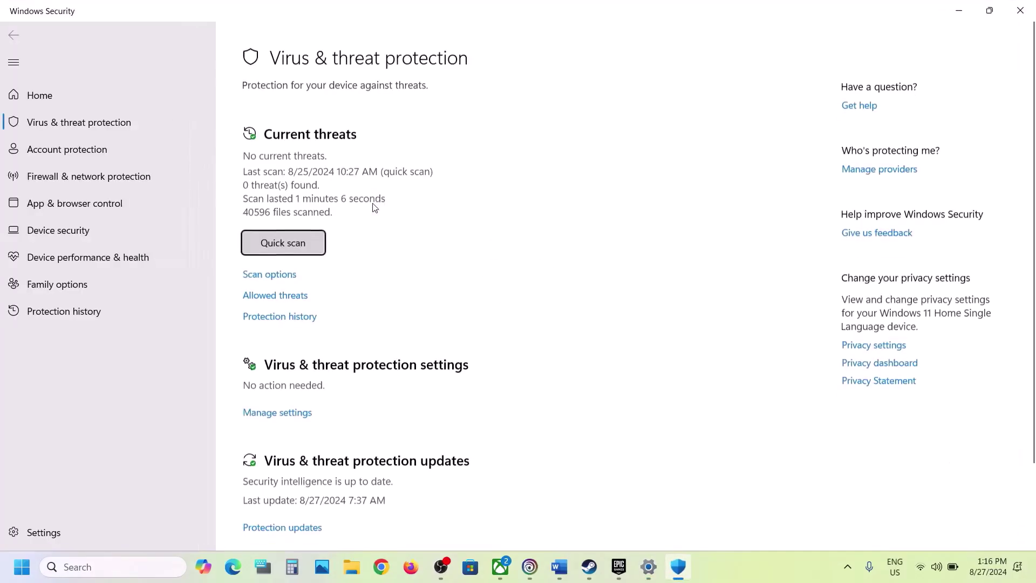
scroll(375, 207, "down", 2)
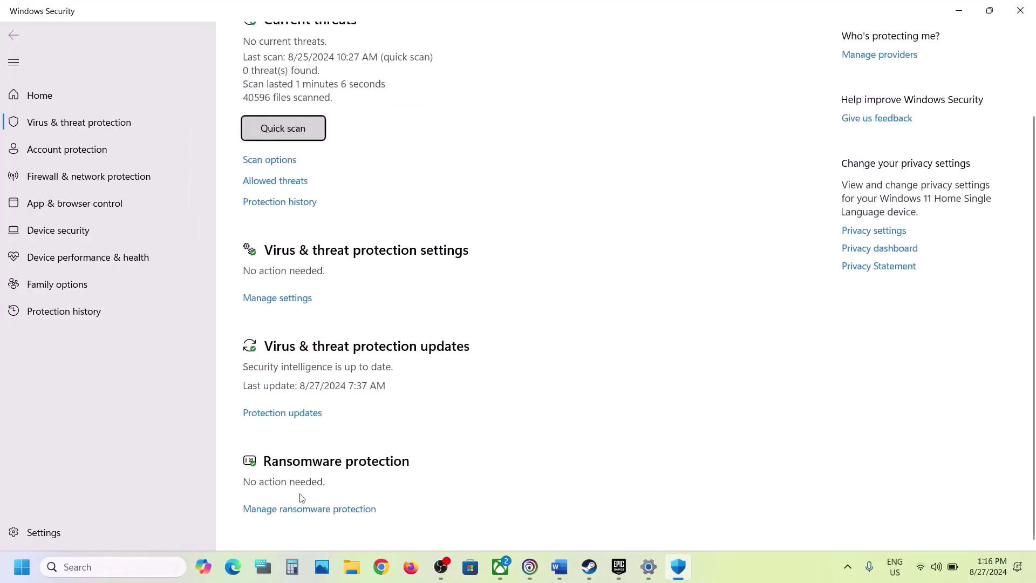
left_click(309, 510)
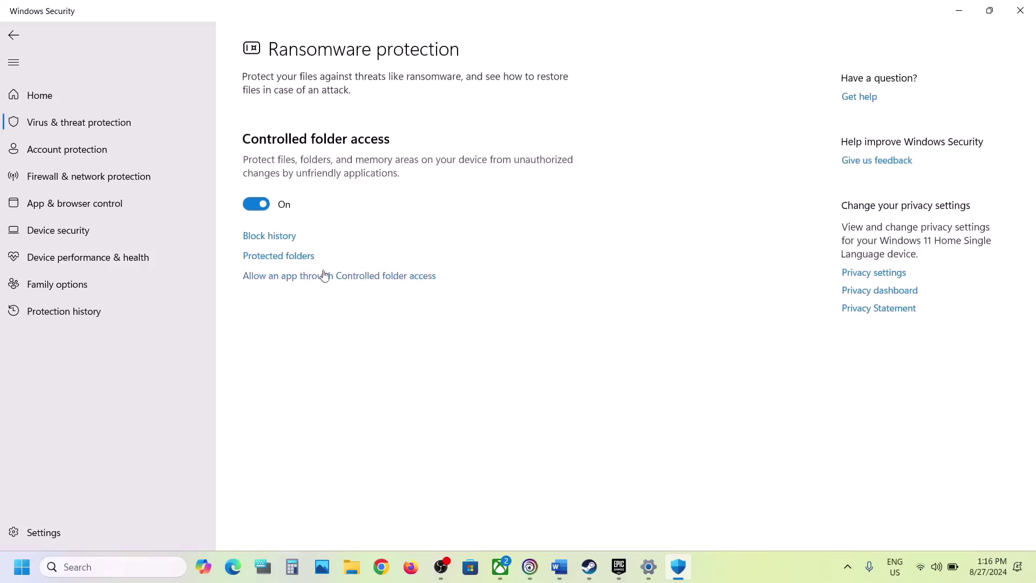
left_click(339, 282)
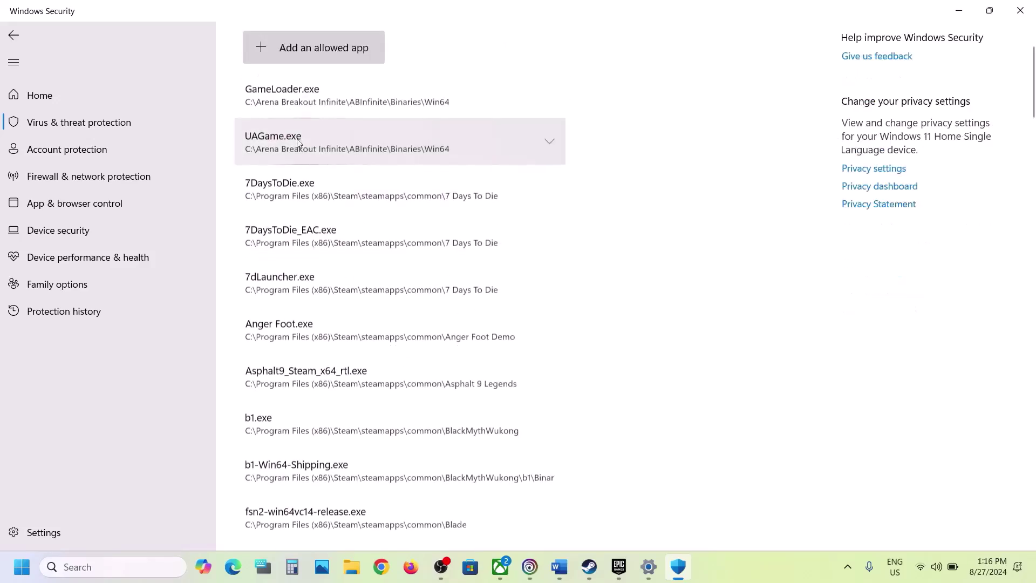
Step: Start adding an allowed app and browse to C:\Program Files (x86)\Ubisoft\Ubisoft Game Launcher
left_click(319, 53)
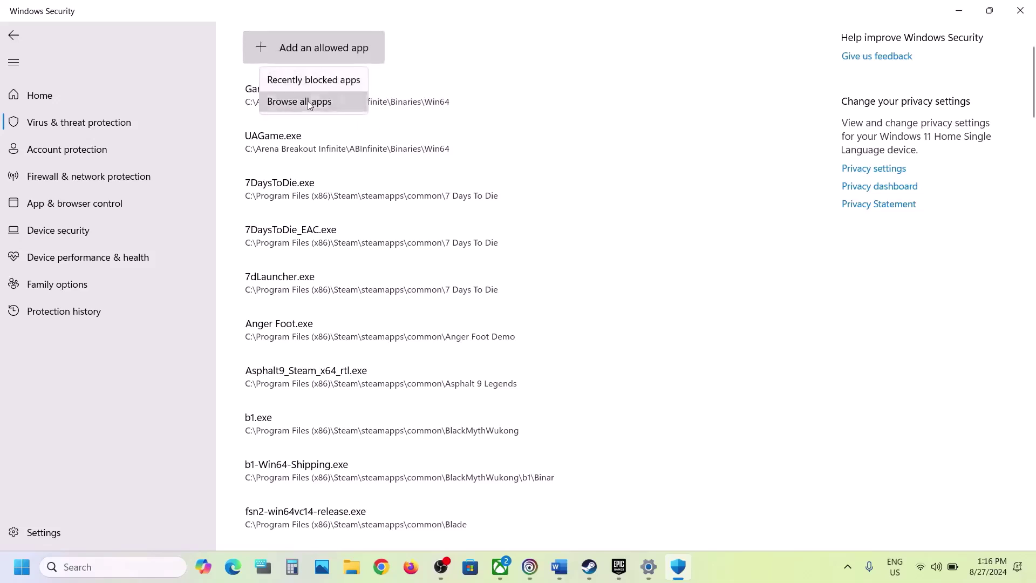
left_click(316, 101)
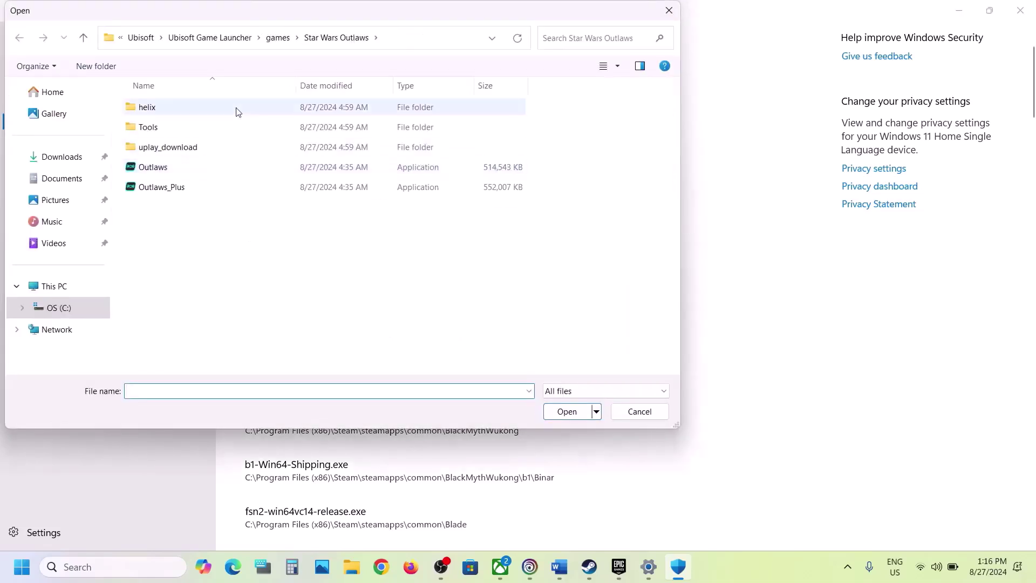
left_click(61, 290)
double_click(198, 125)
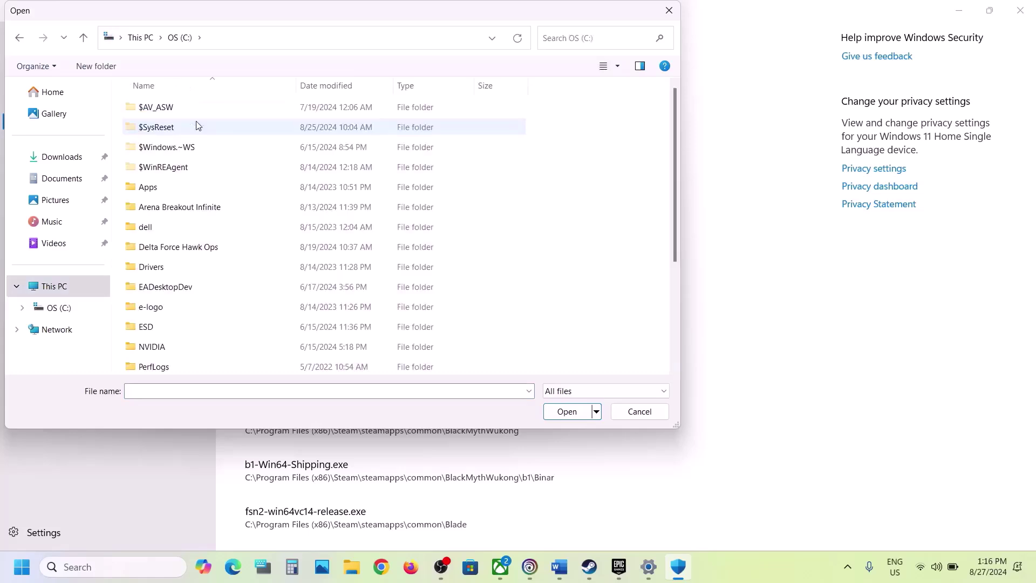
scroll(200, 128, "down", 3)
left_click(184, 247)
double_click(184, 247)
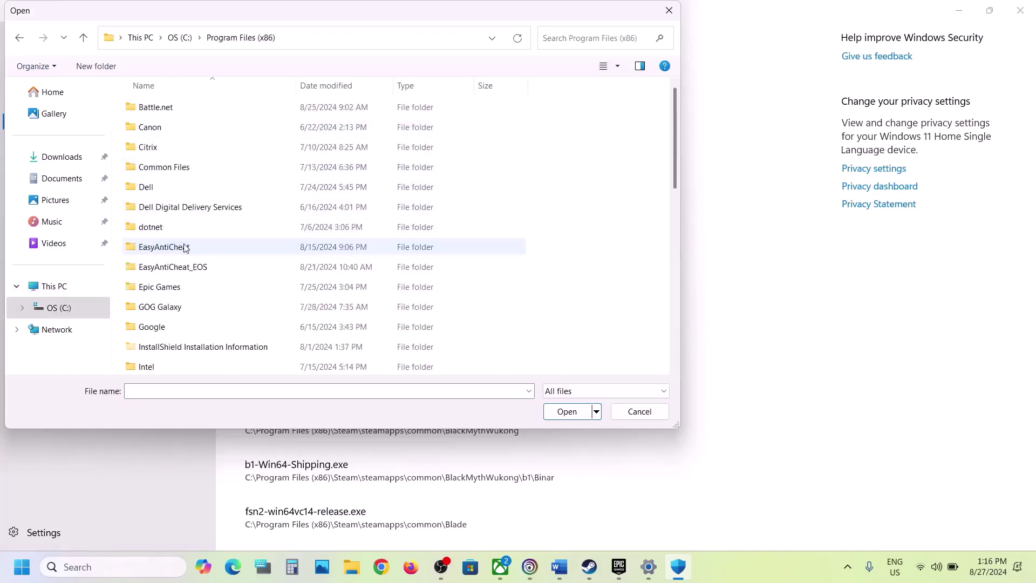
scroll(185, 247, "down", 6)
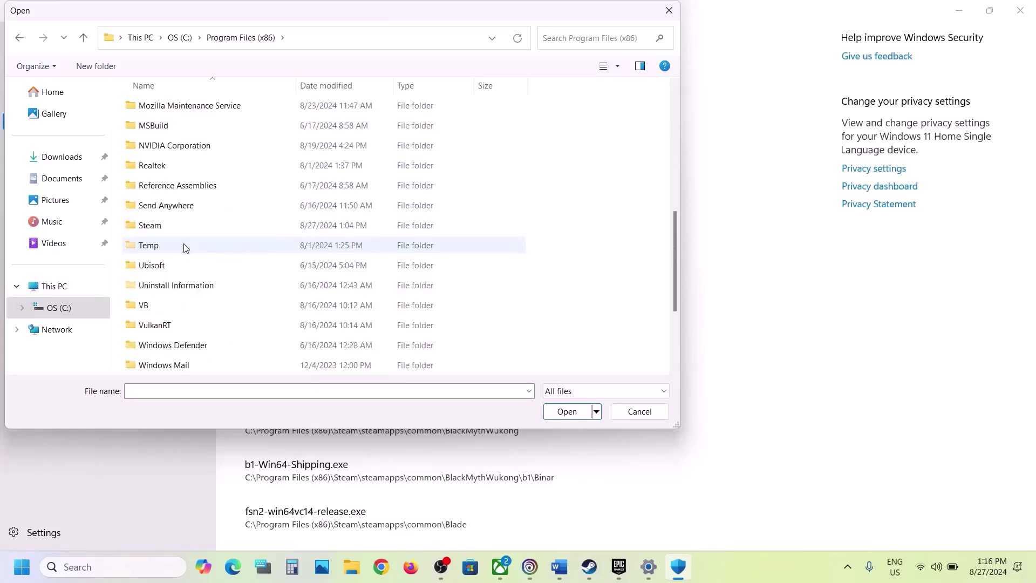
double_click(159, 265)
double_click(184, 109)
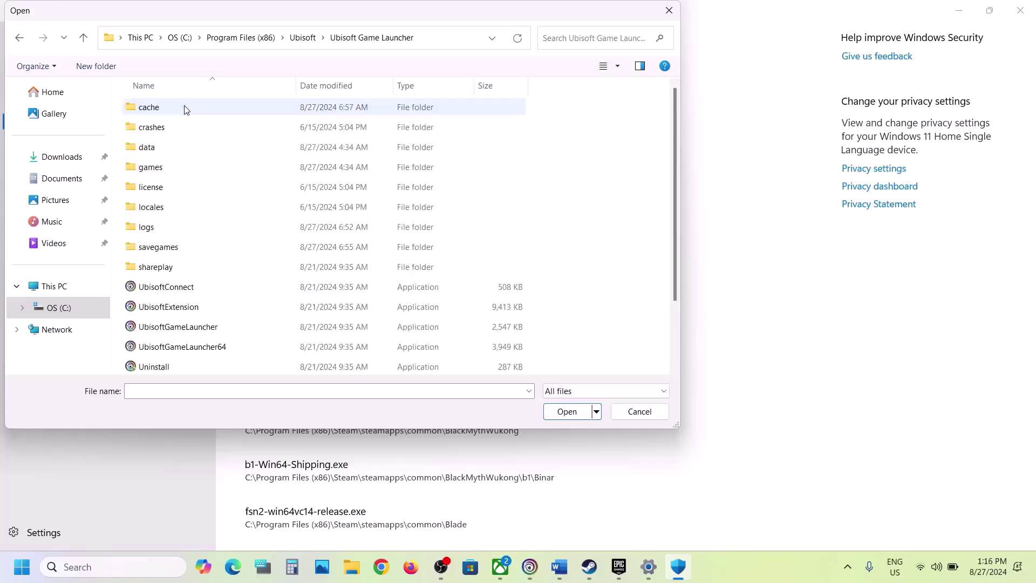
Step: Allow the Outlaws application from the games\Star Wars Outlaws folder through Controlled folder access
left_click(156, 169)
double_click(192, 171)
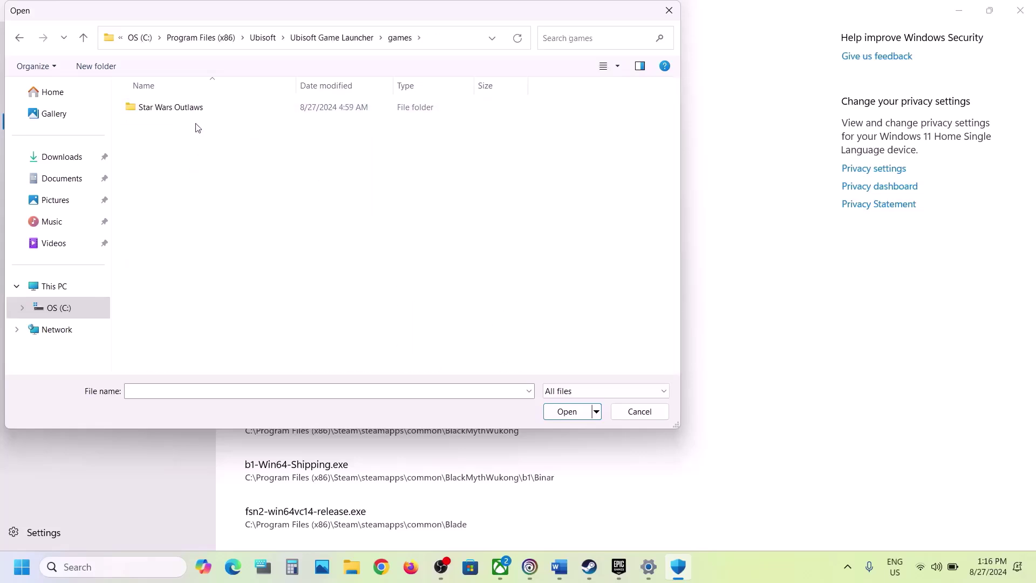
double_click(188, 109)
left_click(182, 170)
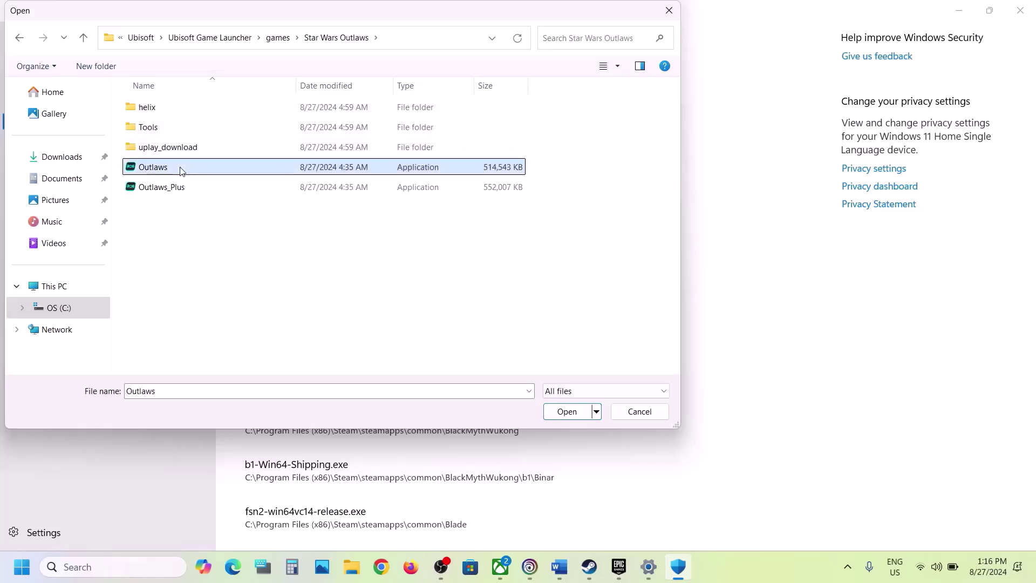
left_click(562, 415)
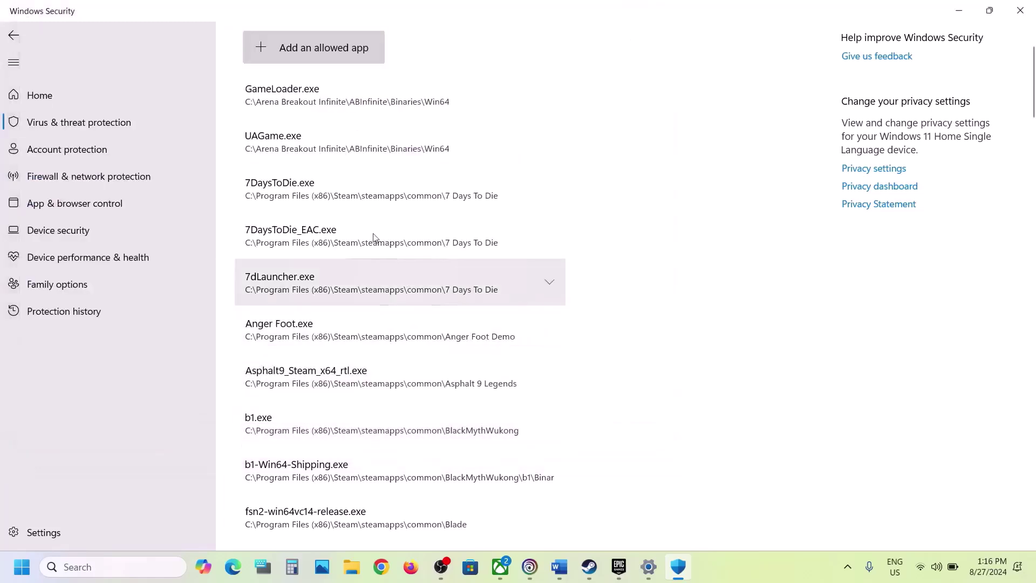
Step: Add the Outlaws_Plus application from the same folder to the apps allowed through Controlled folder access
left_click(326, 61)
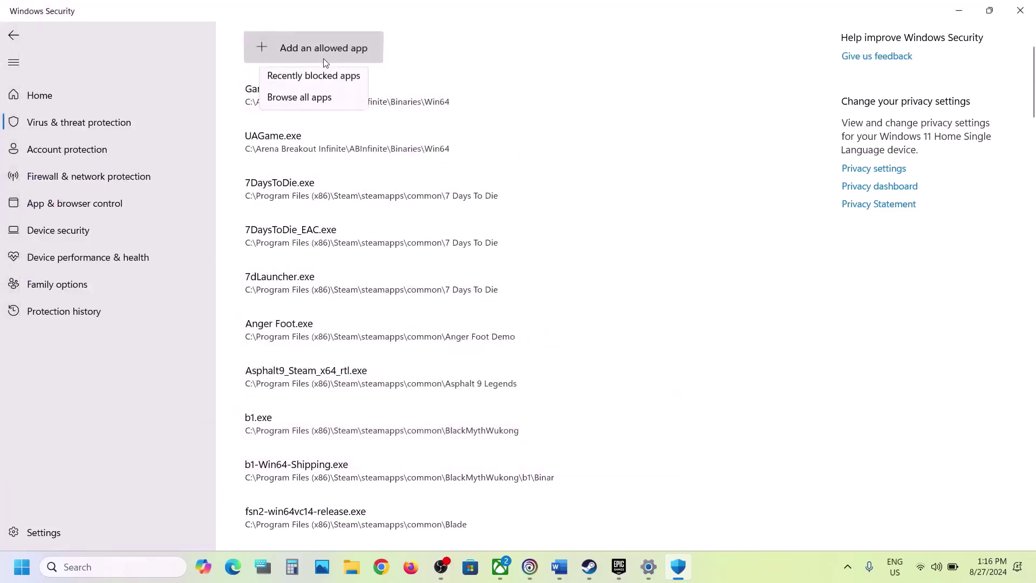
left_click(324, 98)
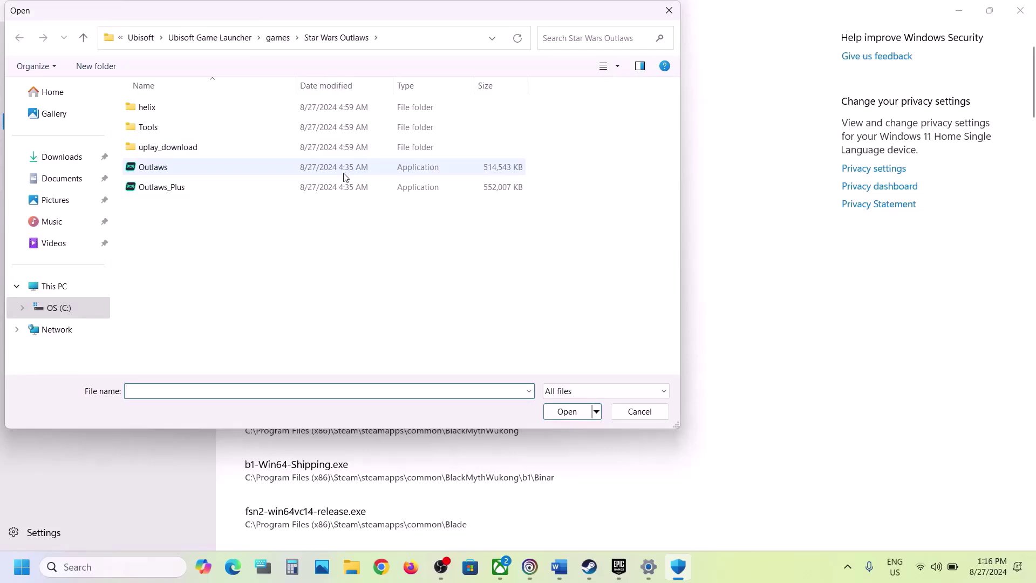
left_click(207, 193)
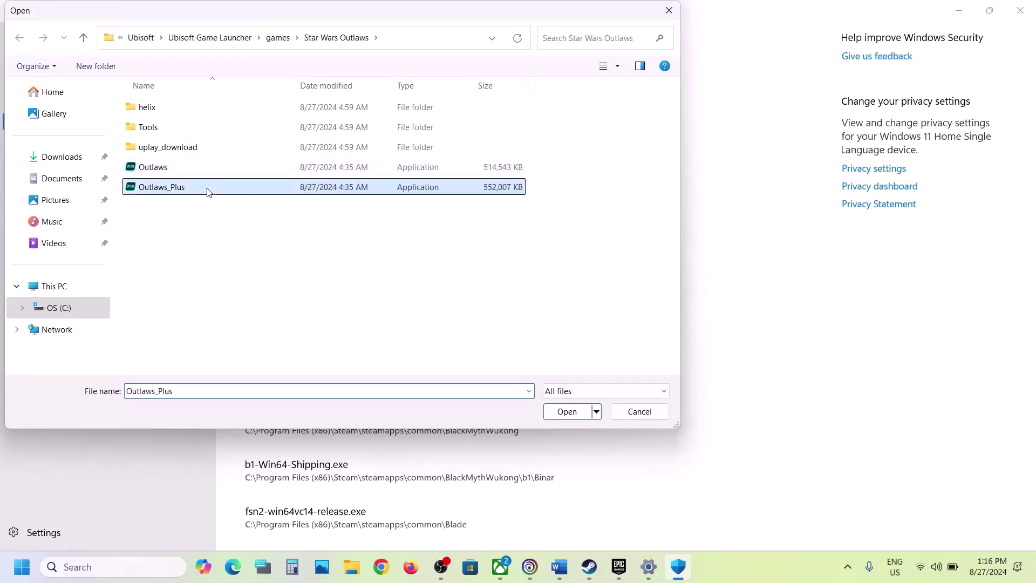
left_click(567, 412)
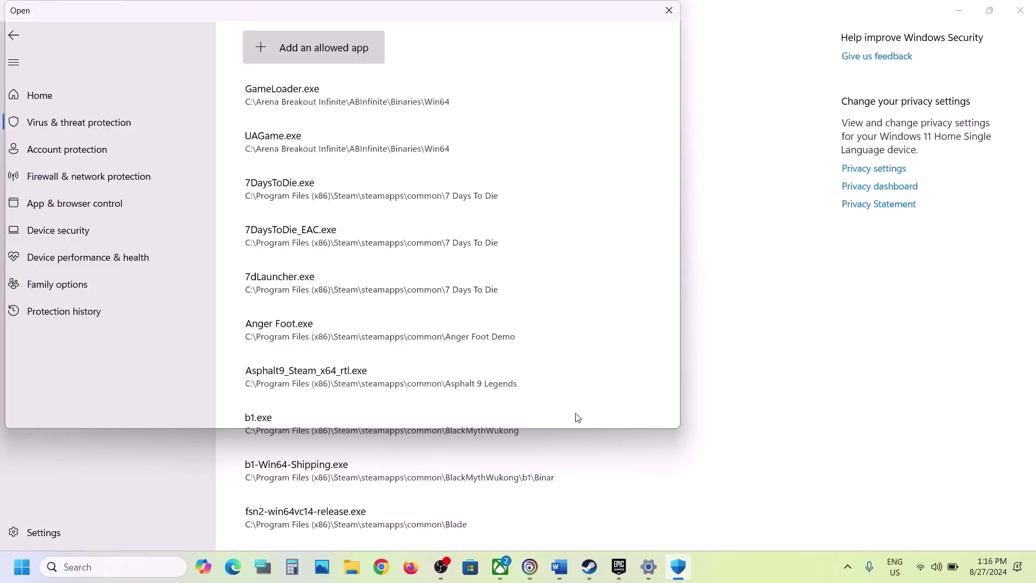
Step: Open Control Panel and go to the list of apps allowed through Windows Defender Firewall
left_click(131, 577)
type("ontrol")
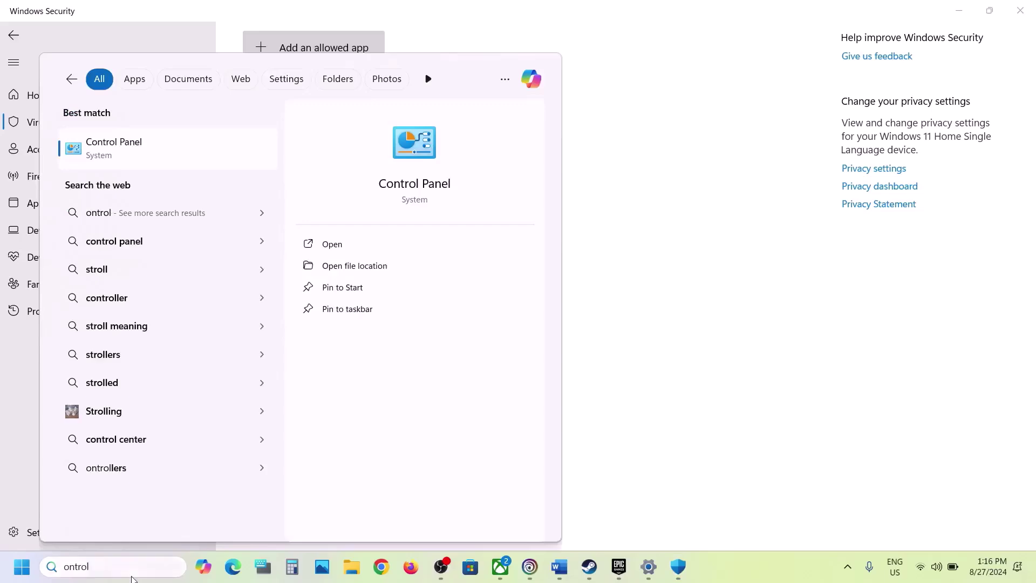
key("Return")
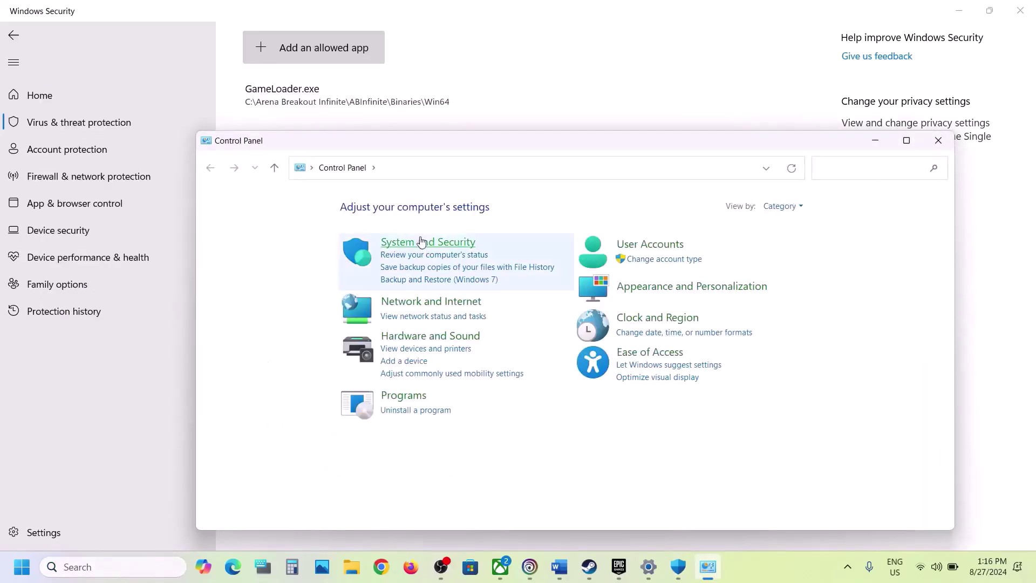
left_click(421, 241)
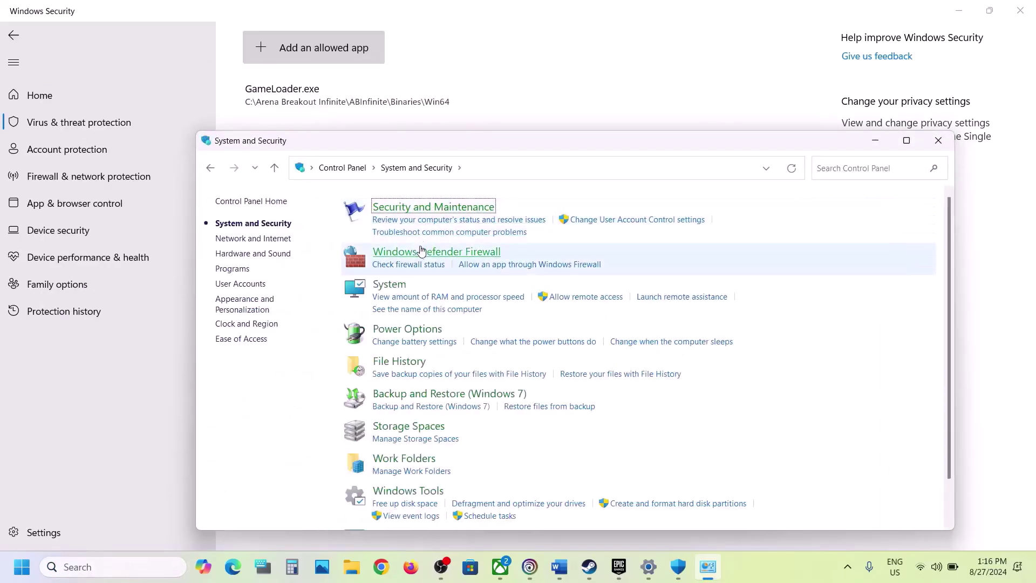
left_click(422, 251)
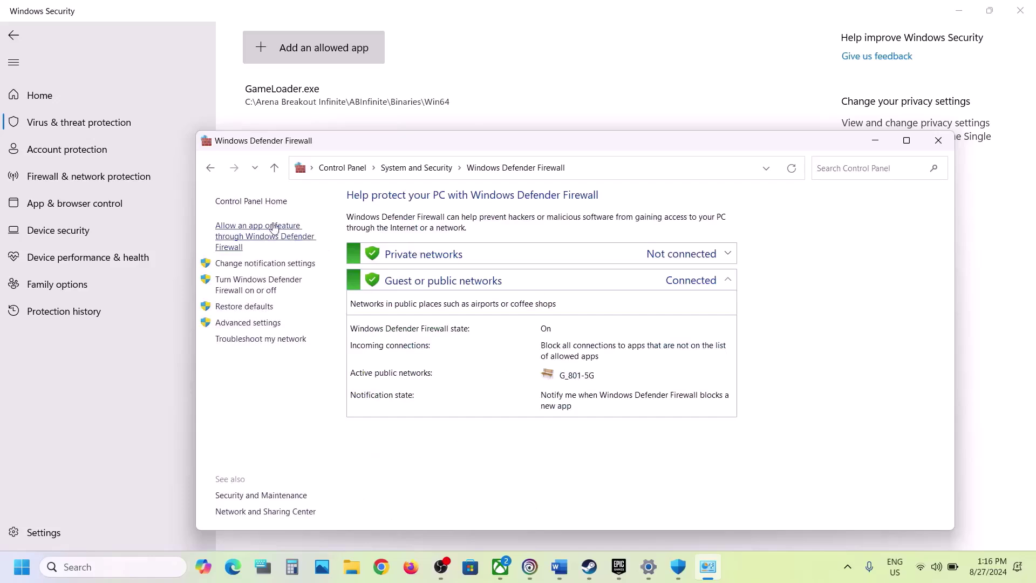
left_click(261, 234)
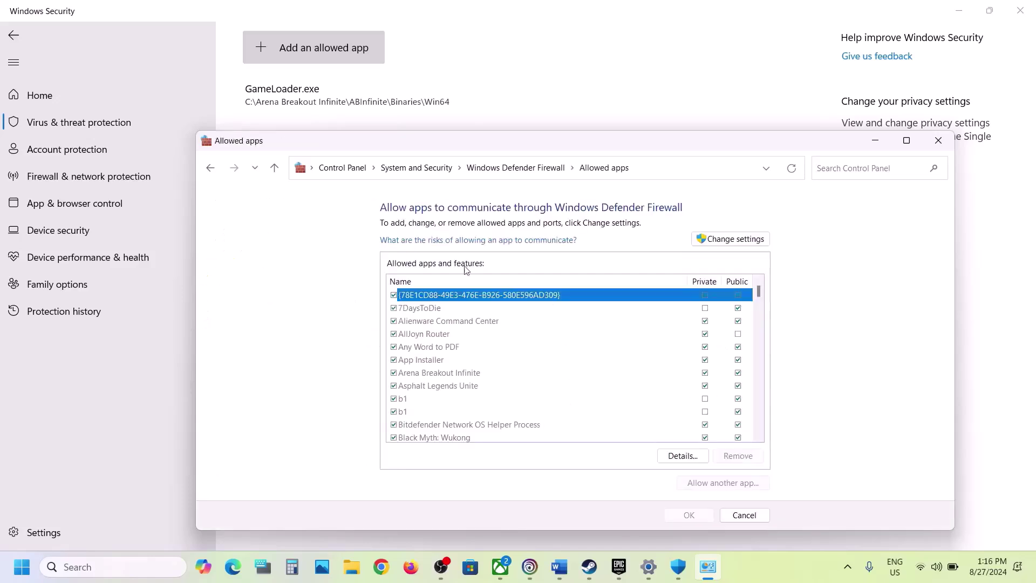
Step: Try to allow the Outlaws application from the games\Star Wars Outlaws folder through Windows Defender Firewall
left_click(707, 238)
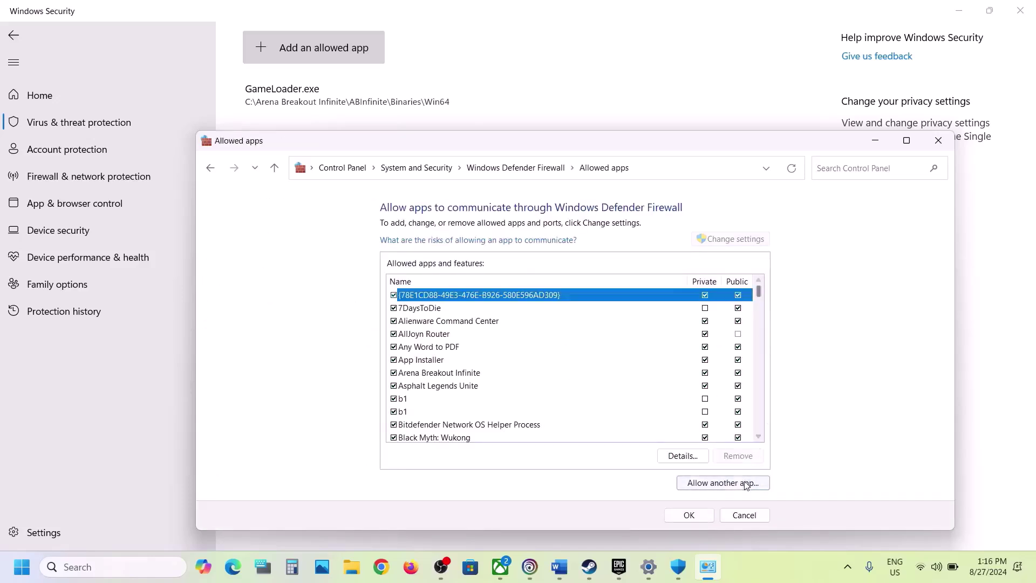
left_click(728, 484)
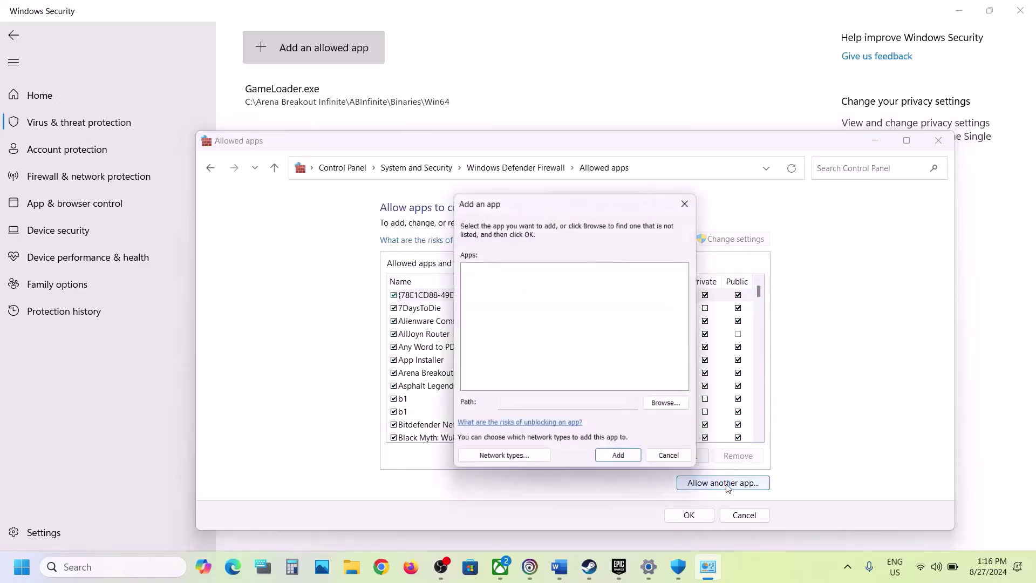
left_click(674, 408)
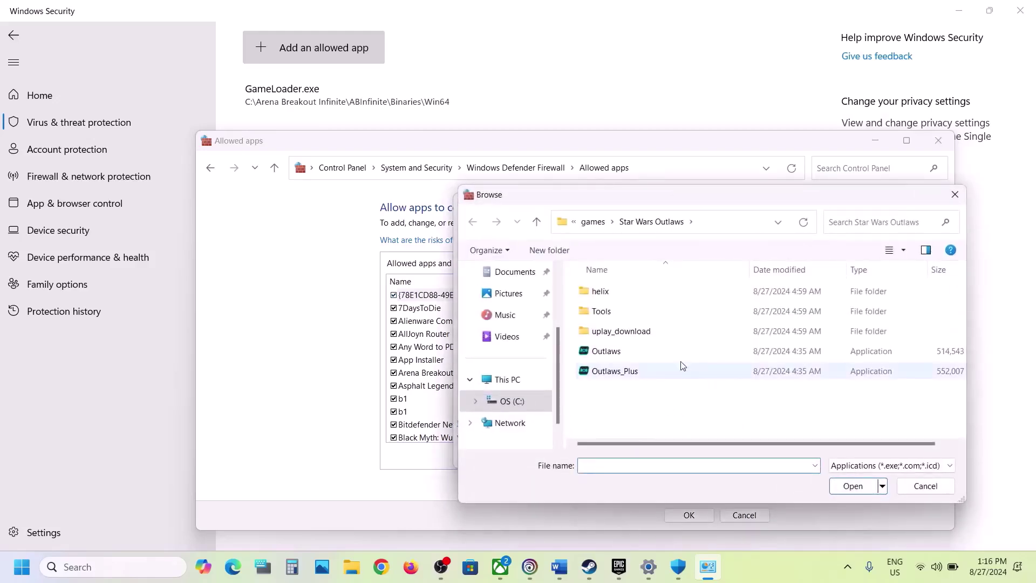
left_click(629, 353)
left_click(850, 488)
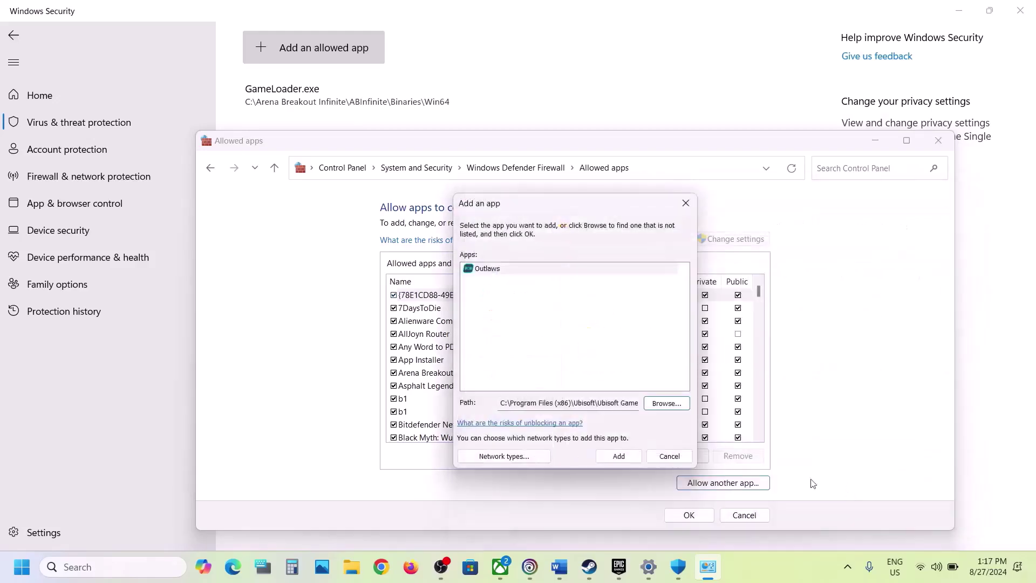
left_click(634, 457)
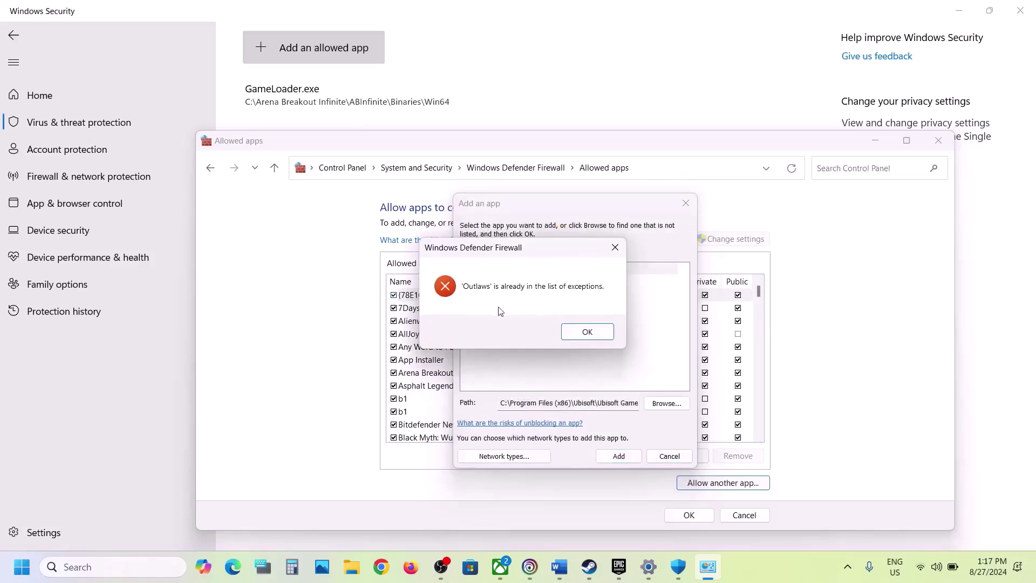
left_click(588, 328)
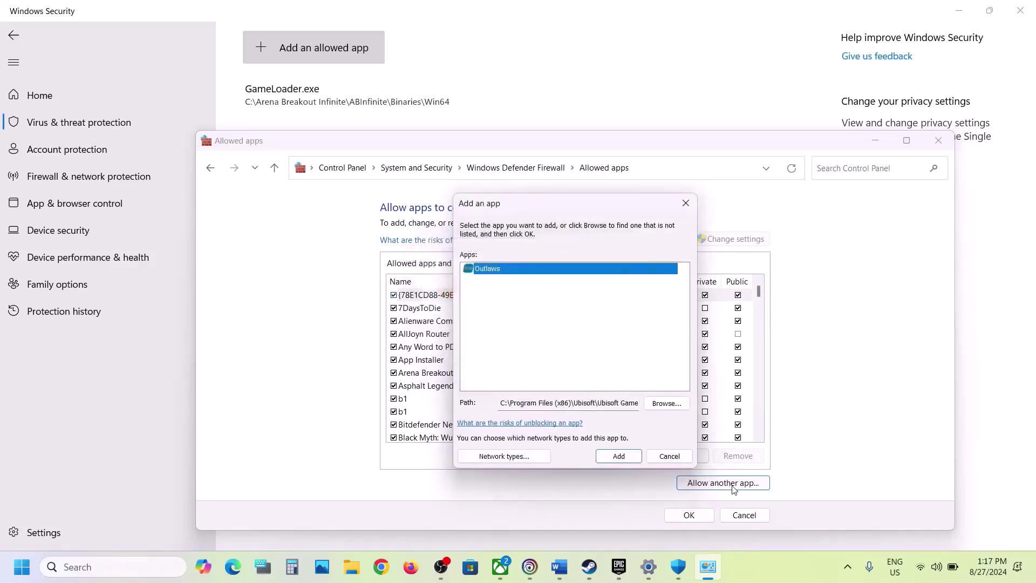
Step: Try to add the Outlaws_Plus application from the Star Wars Outlaws folder to the firewall's allowed apps
left_click(666, 403)
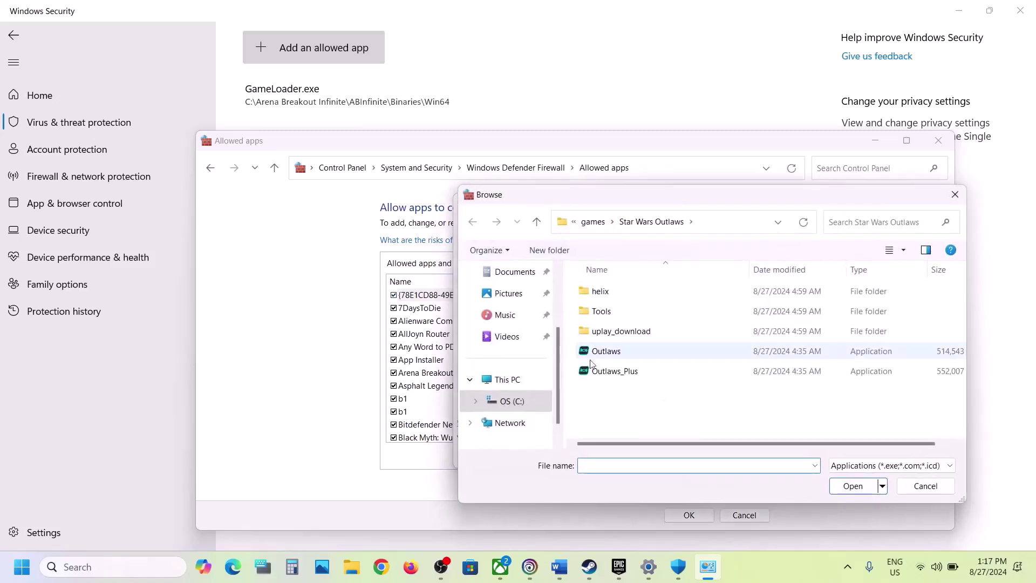
left_click(597, 372)
left_click(847, 491)
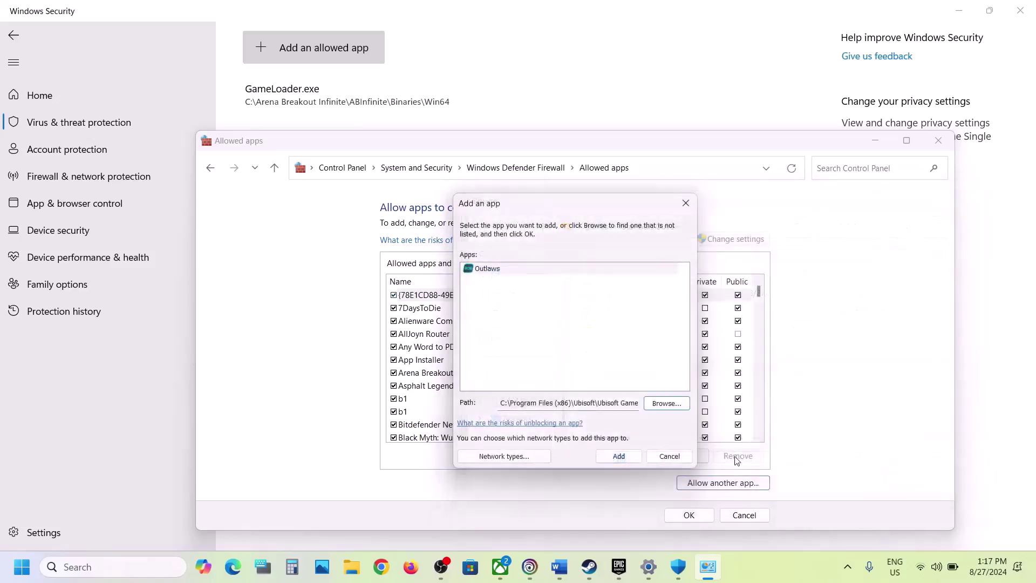
left_click(626, 460)
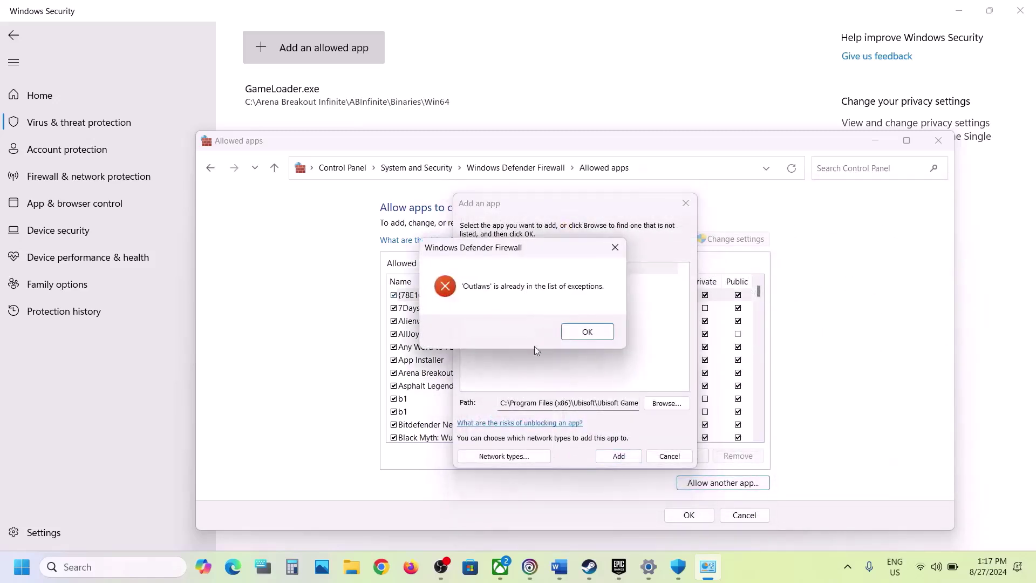
left_click(588, 332)
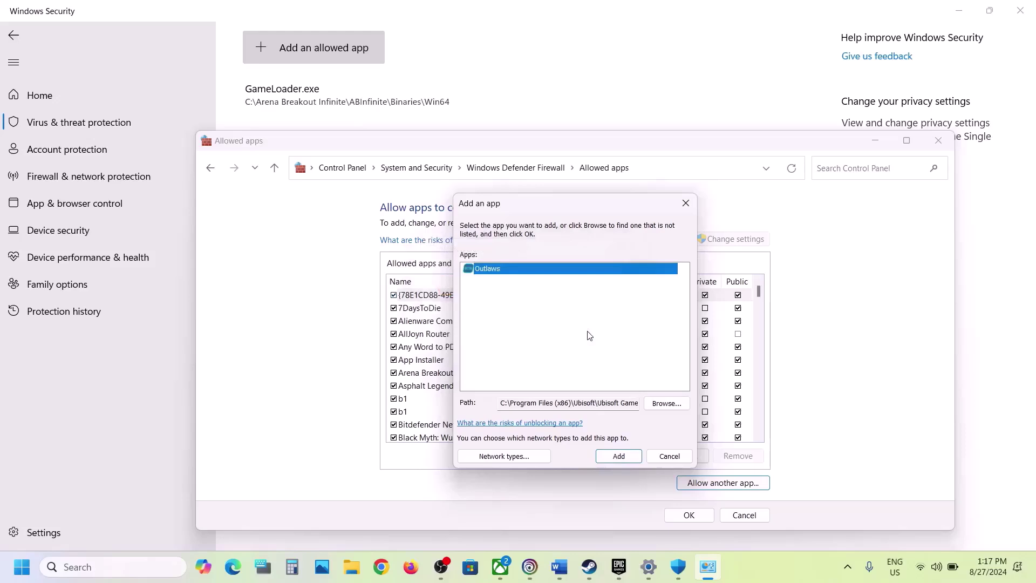
left_click(686, 203)
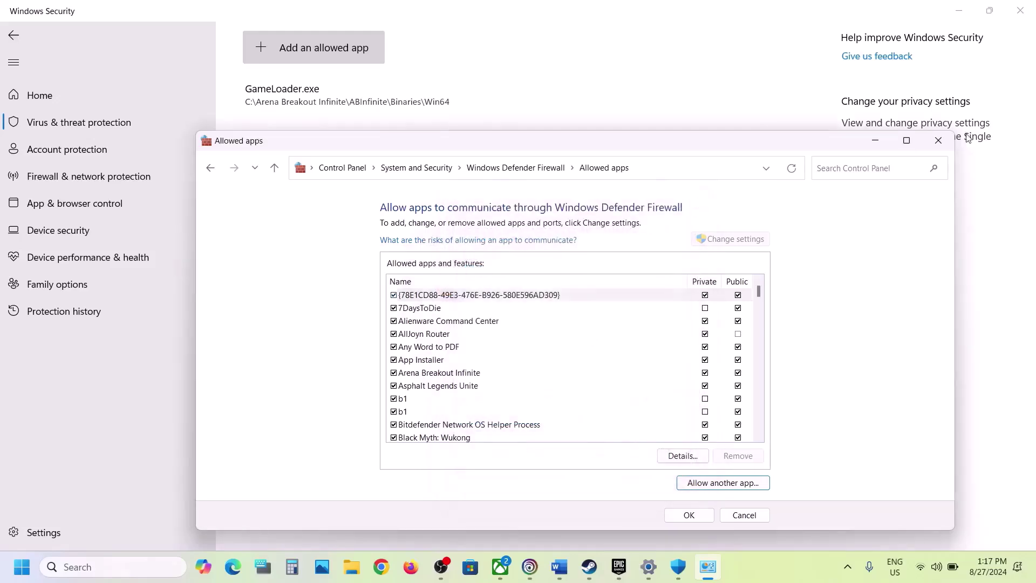
Step: Close the firewall's allowed apps, Windows Security and Settings windows to return to the Word document
left_click(939, 140)
left_click(1023, 16)
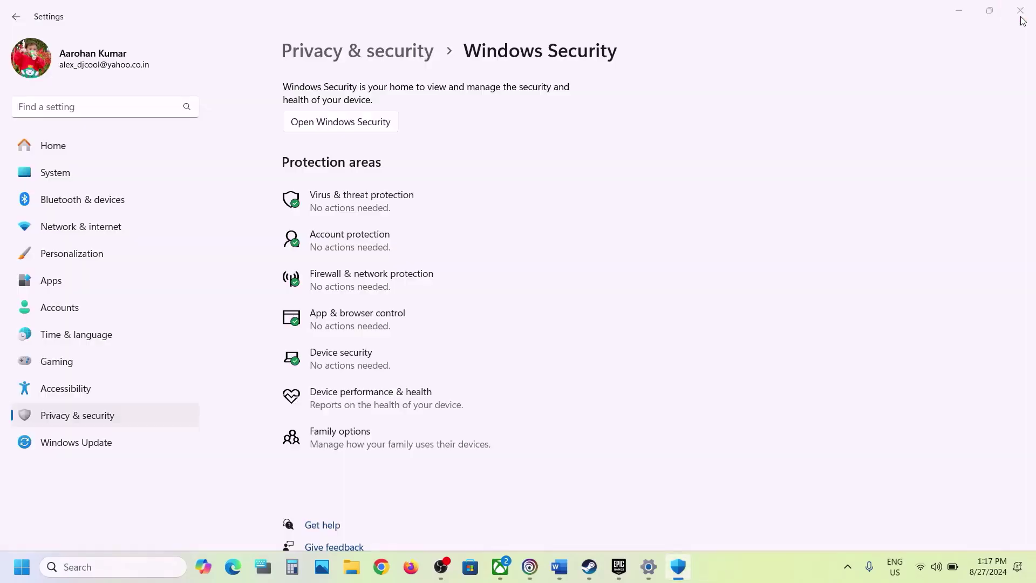
left_click(1021, 19)
Step: Review Step 4 on the clean graphics card driver installation, including the NVIDIA and AMD download links
scroll(493, 394, "down", 5)
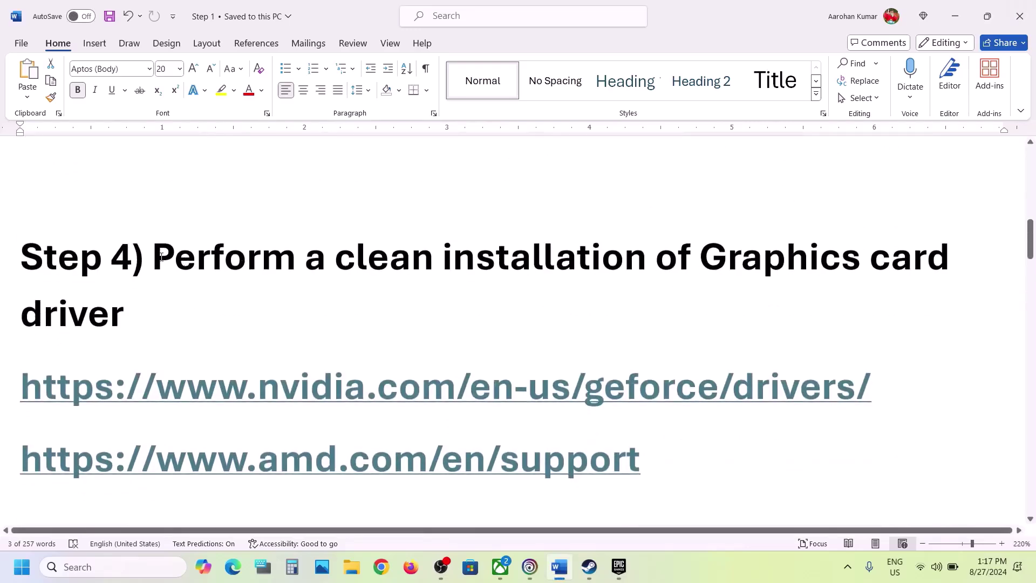
left_click_drag(161, 257, 464, 316)
left_click_drag(142, 388, 505, 411)
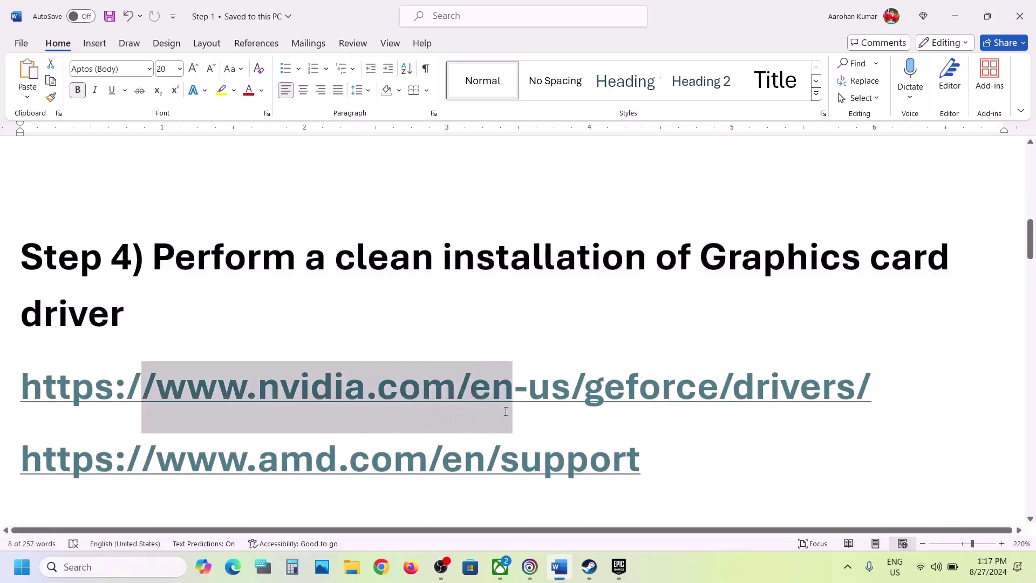
scroll(504, 410, "down", 4)
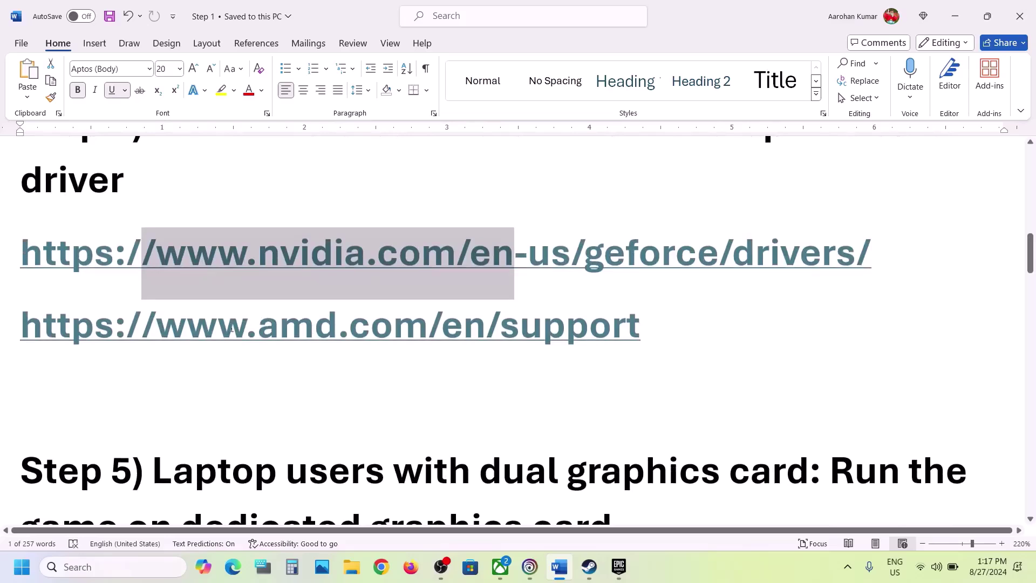
left_click_drag(233, 330, 566, 330)
Step: Switch to Chrome and find NVIDIA drivers for the GeForce RTX 3050 Laptop GPU on Windows 11 using Manual Driver Search
left_click(543, 571)
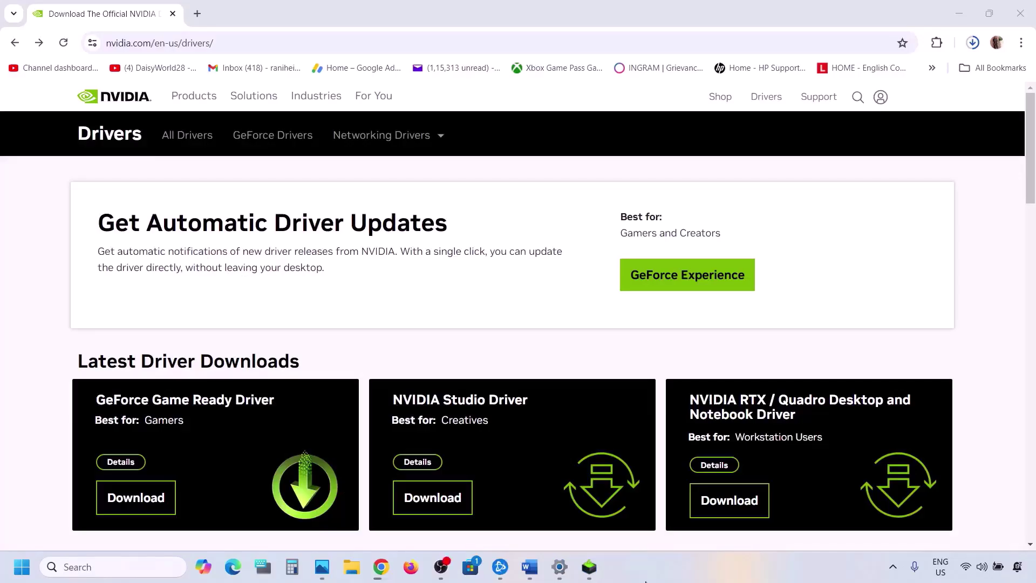
scroll(240, 386, "down", 8)
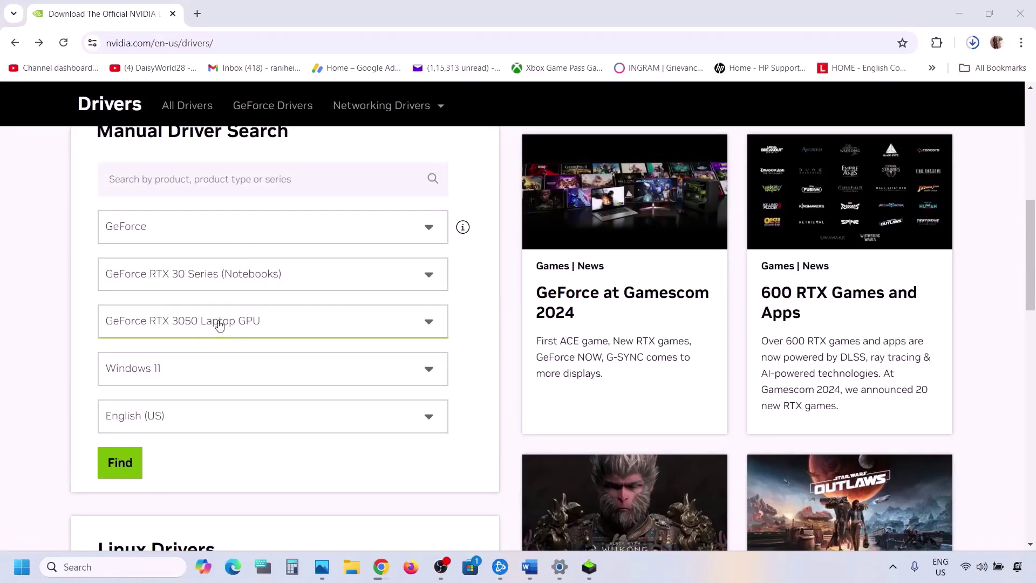
left_click(195, 293)
left_click(86, 299)
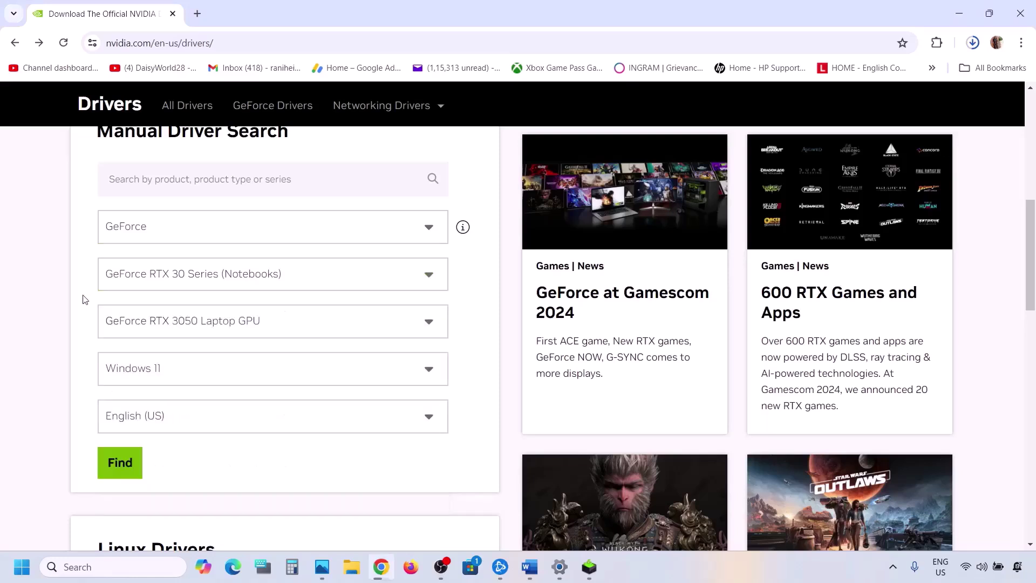
left_click(153, 383)
left_click(58, 352)
scroll(200, 387, "down", 1)
left_click(122, 406)
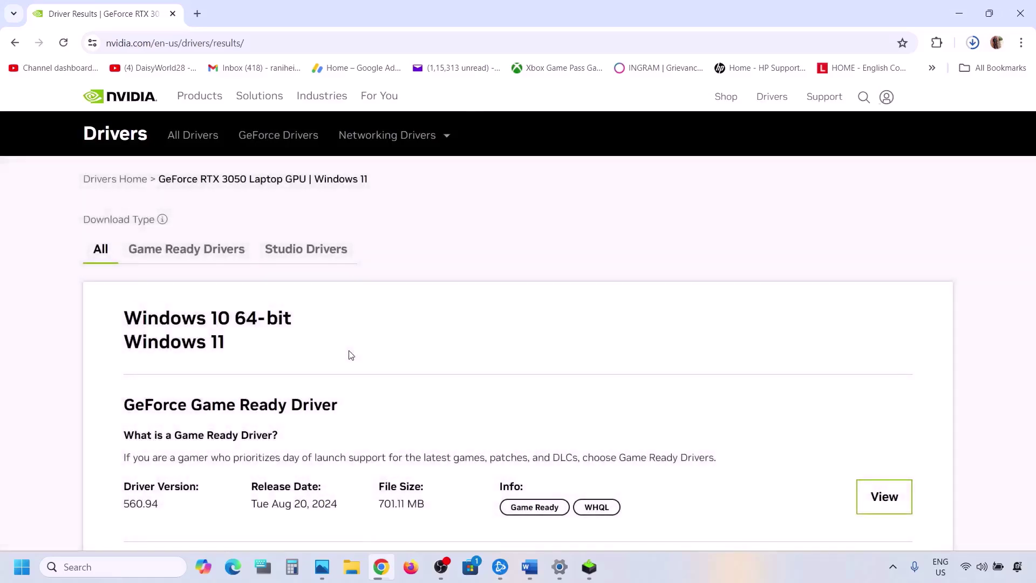
Step: Check the GeForce Game Ready Driver's version and download driver 560.94 for Windows 11
scroll(349, 355, "down", 2)
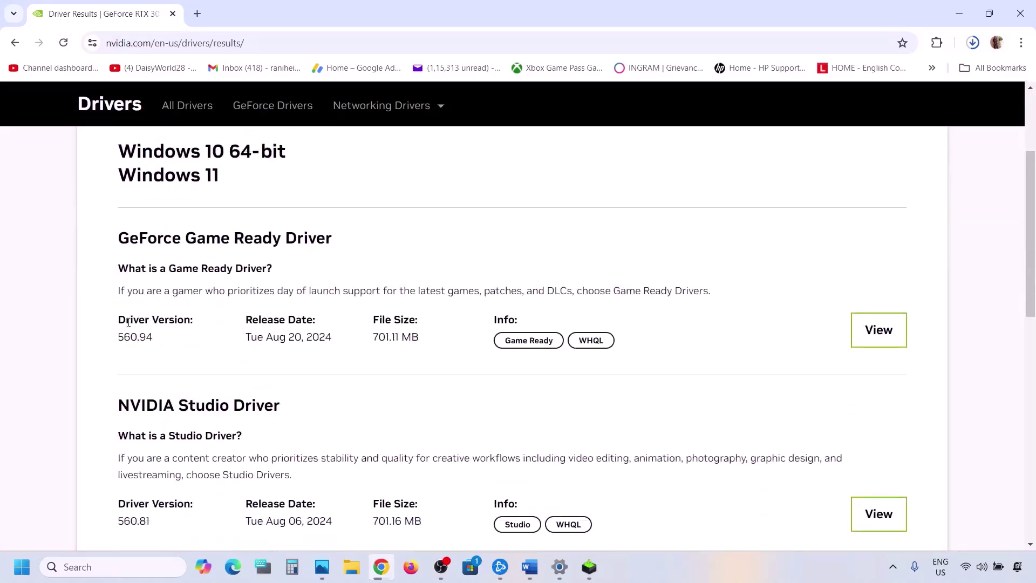
left_click_drag(124, 322, 178, 316)
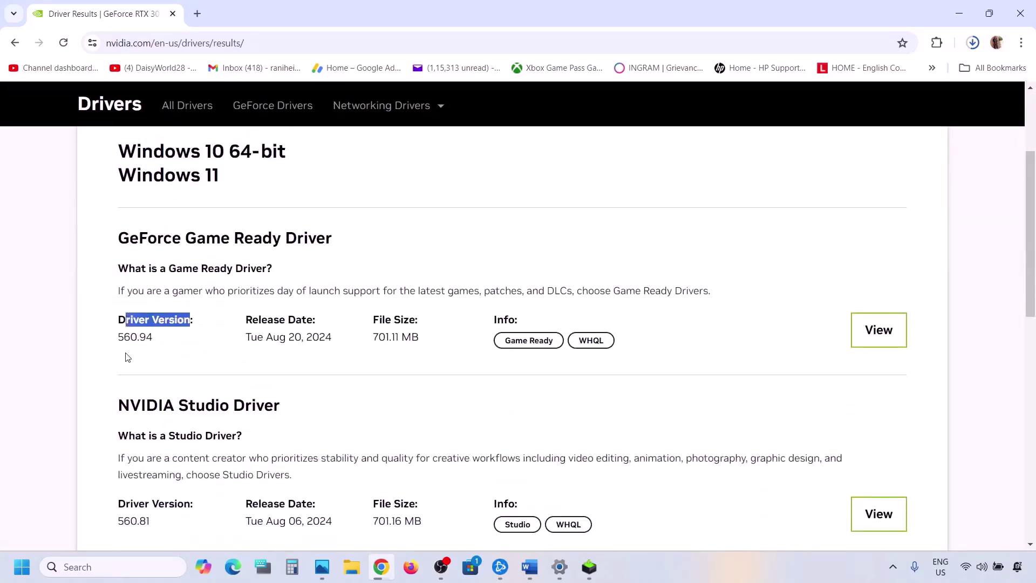
left_click_drag(122, 339, 164, 339)
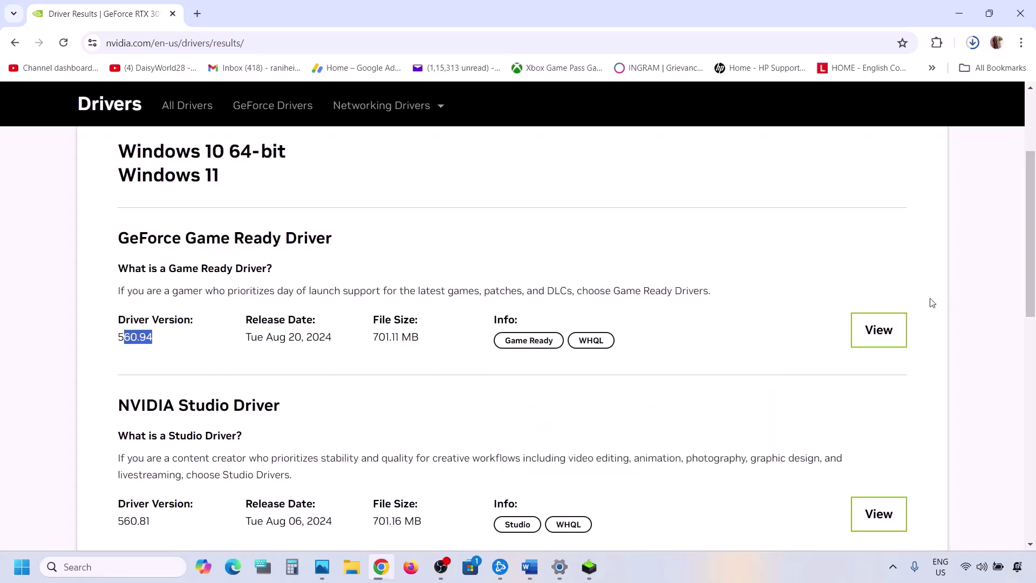
left_click(883, 329)
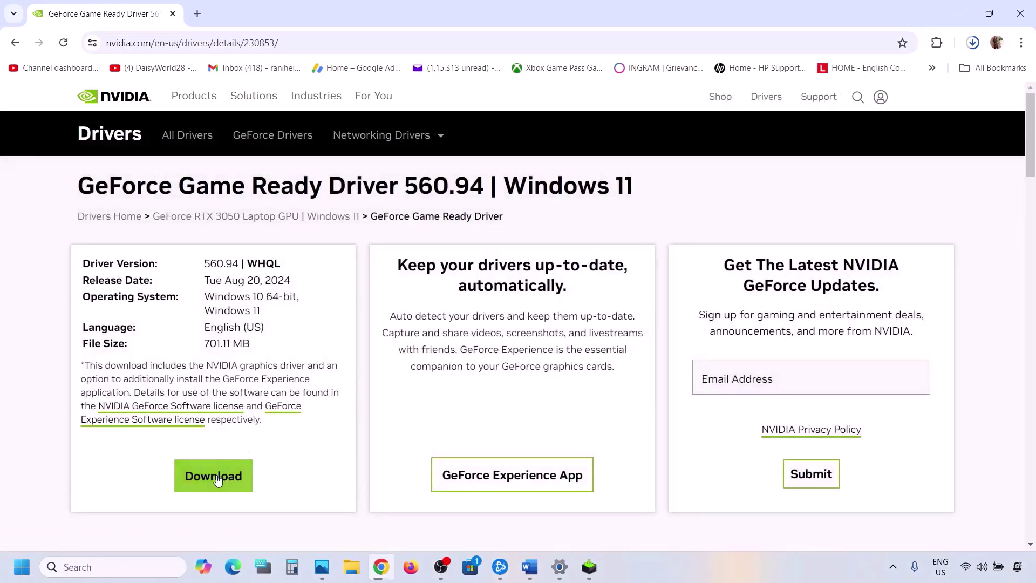
left_click(218, 479)
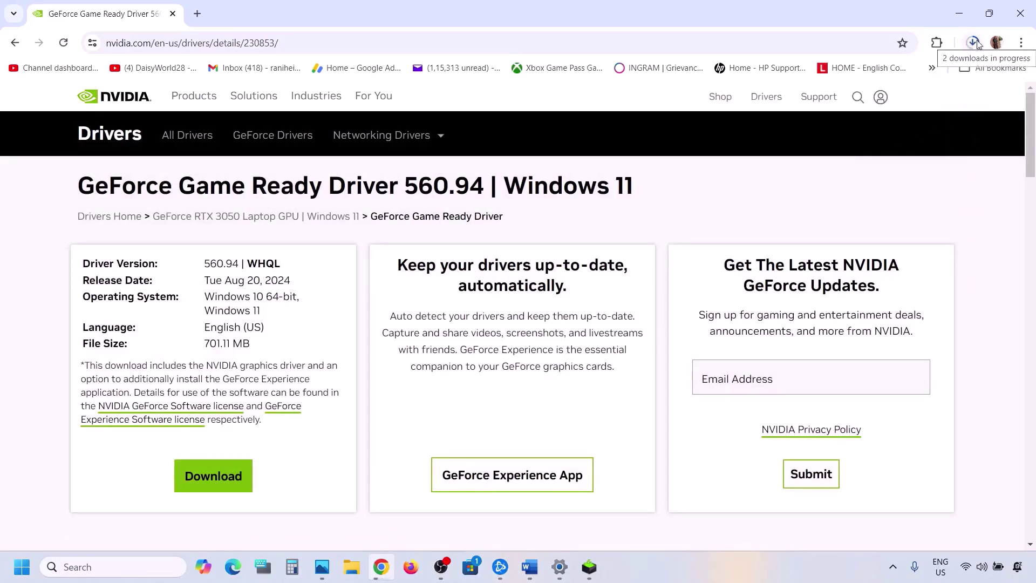
Step: Install the NVIDIA Graphics Driver and GeForce Experience using the Custom (Advanced) option with a clean installation
left_click(591, 573)
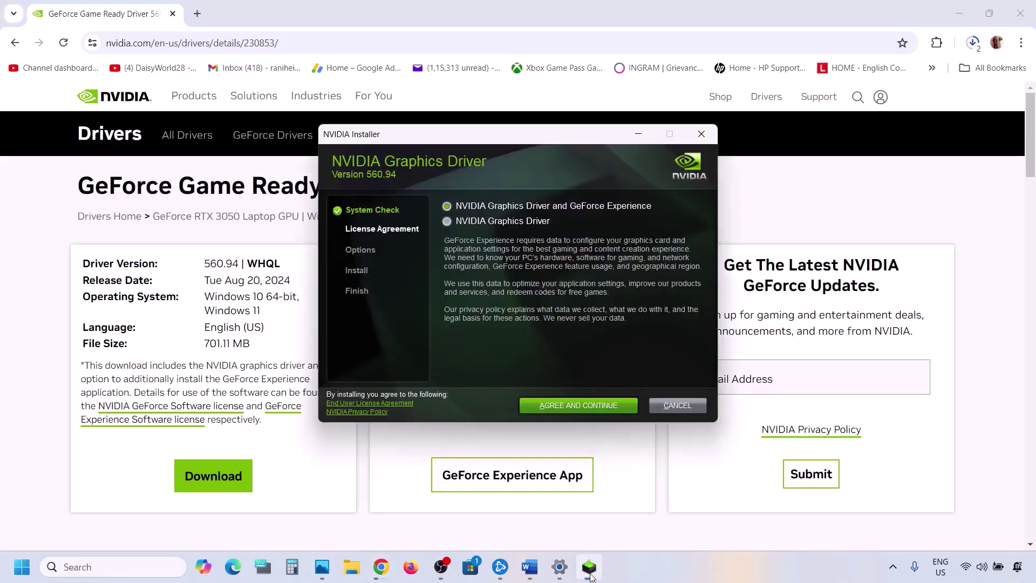
left_click(587, 402)
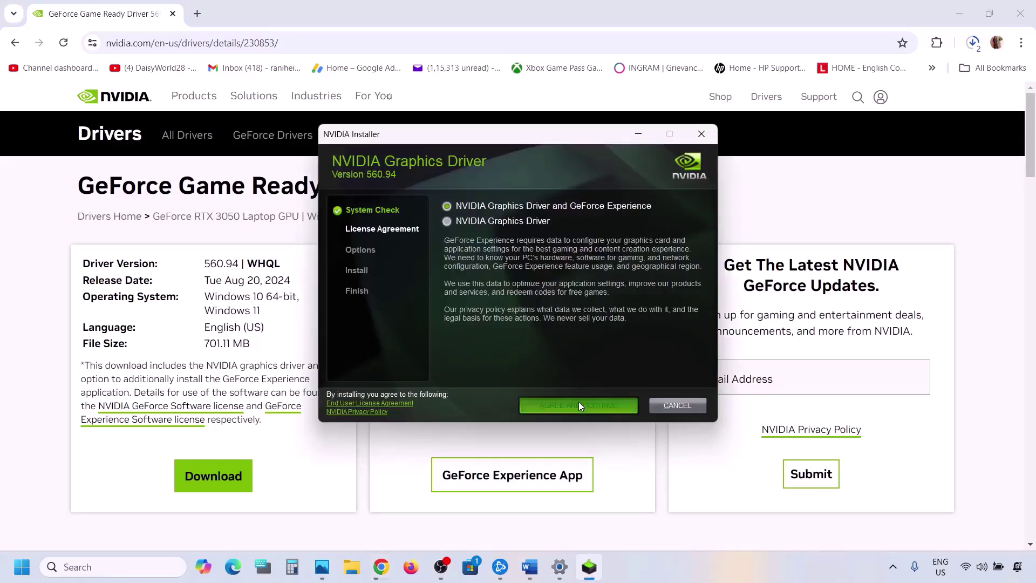
left_click(474, 284)
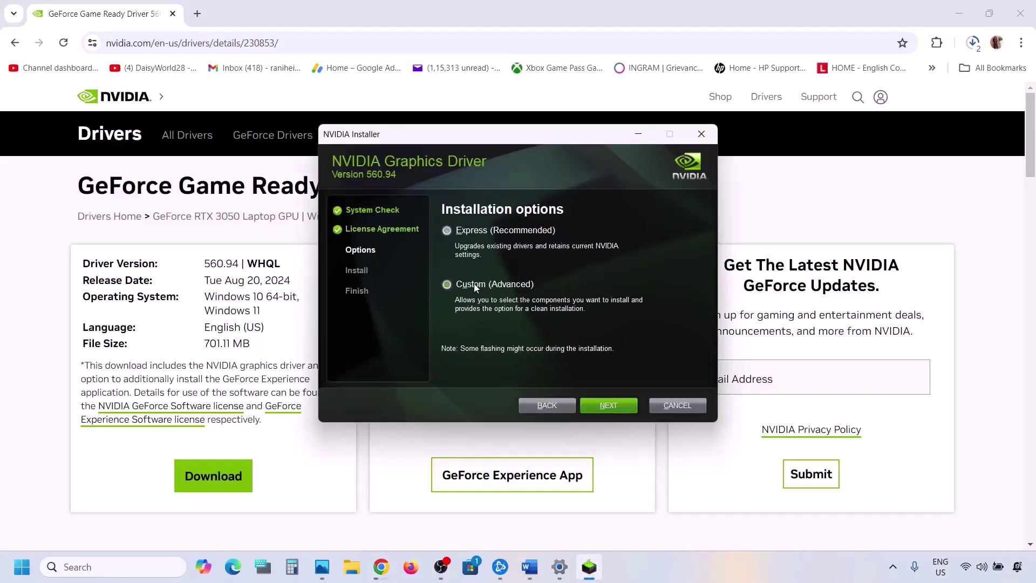
left_click(599, 411)
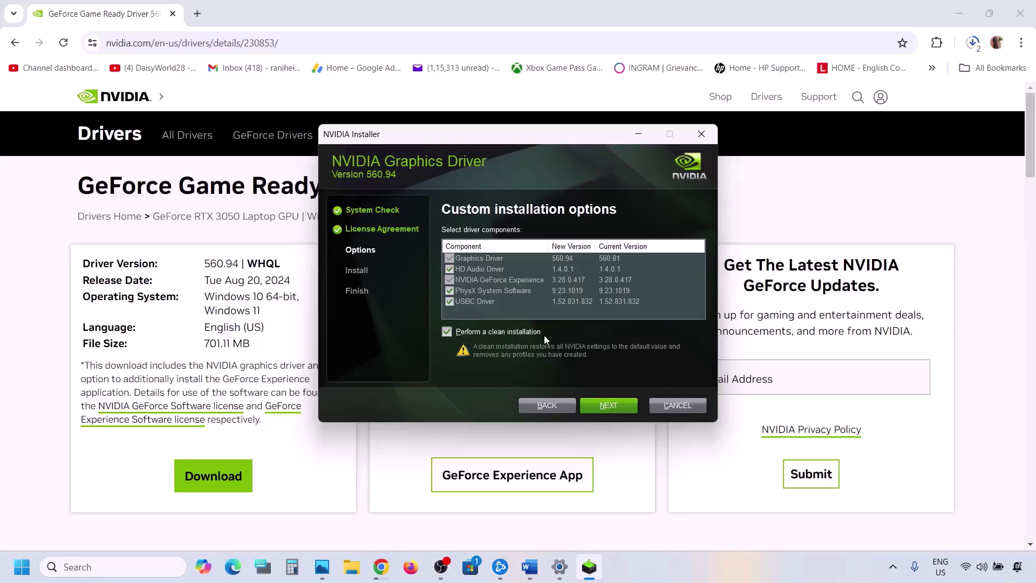
left_click(612, 407)
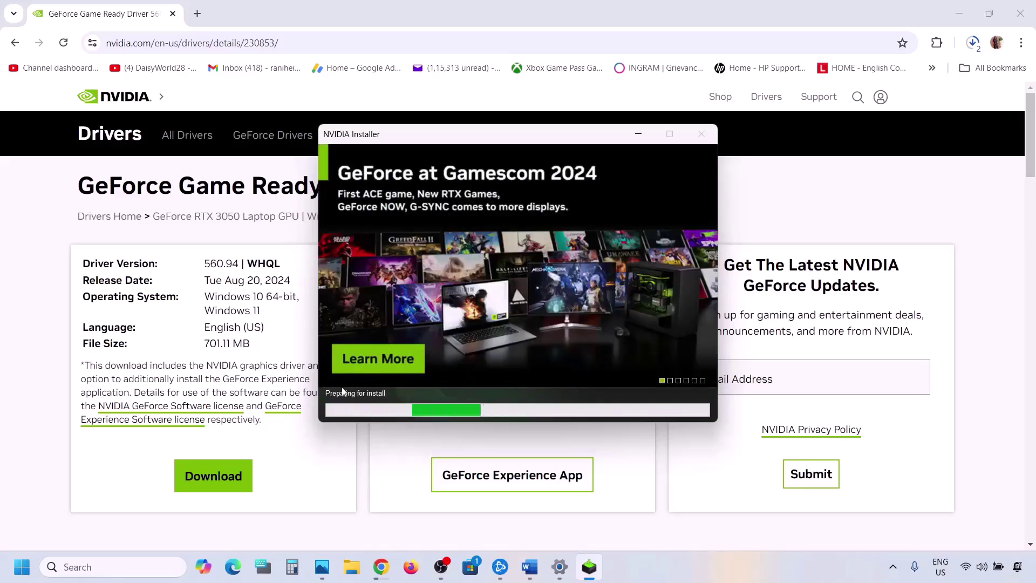
Step: Look at the Windows power options for restarting the PC after the driver installation
left_click(22, 567)
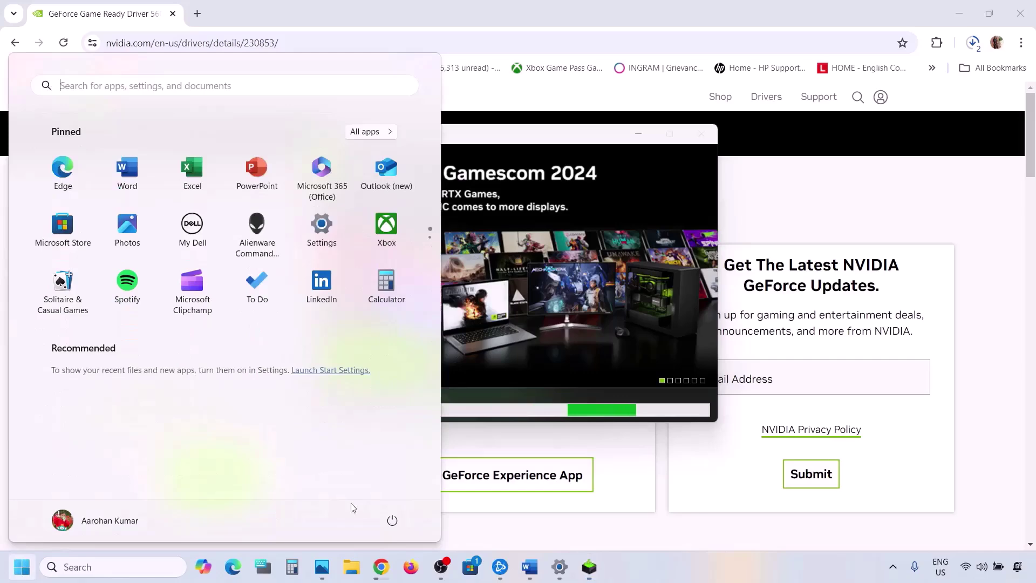
left_click(392, 525)
left_click(656, 304)
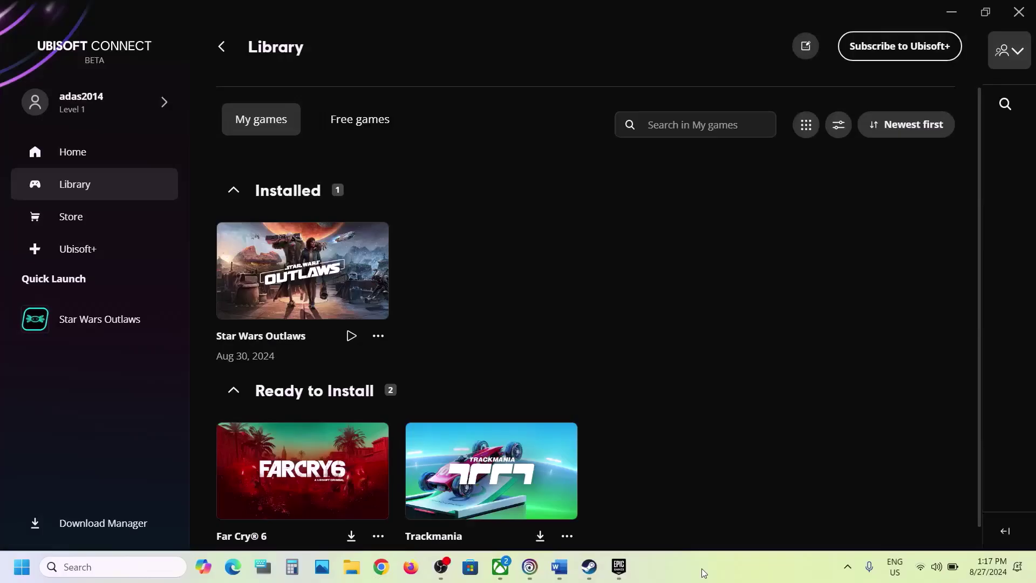
Step: Switch to the Word document and review Step 5 on running the game on the dedicated graphics card
left_click(556, 564)
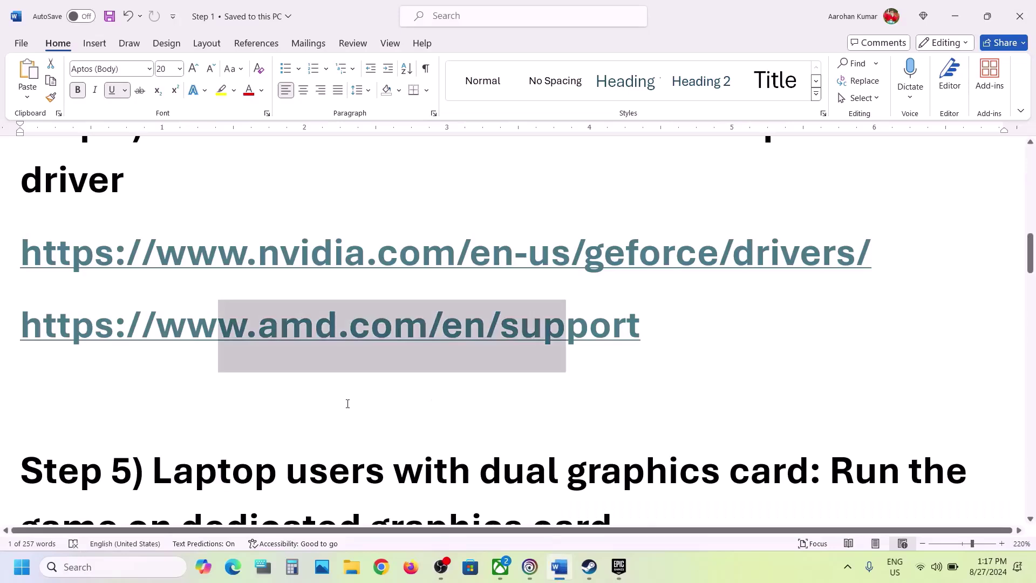
scroll(347, 404, "down", 3)
scroll(347, 402, "up", 1)
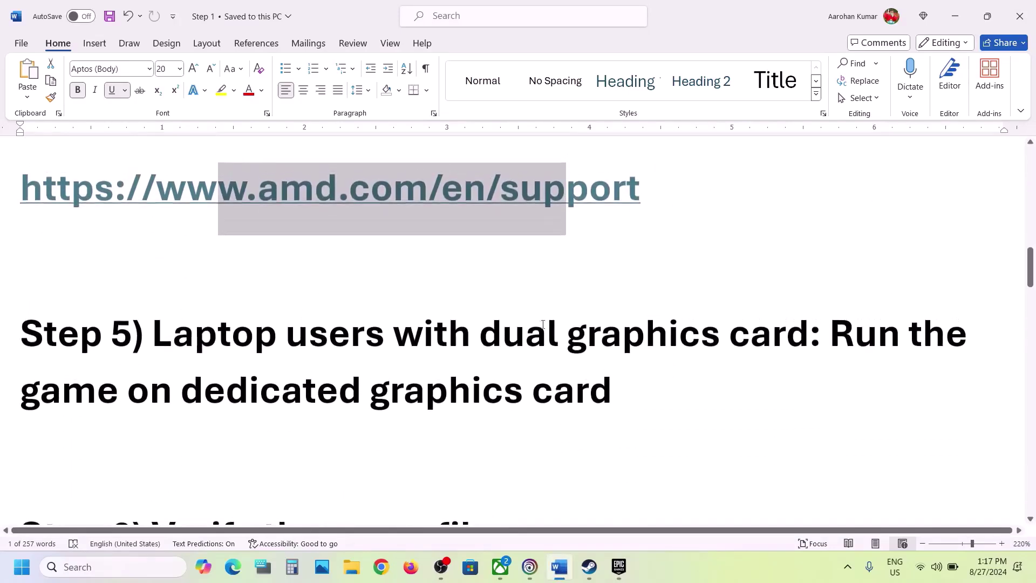
left_click_drag(513, 331, 807, 335)
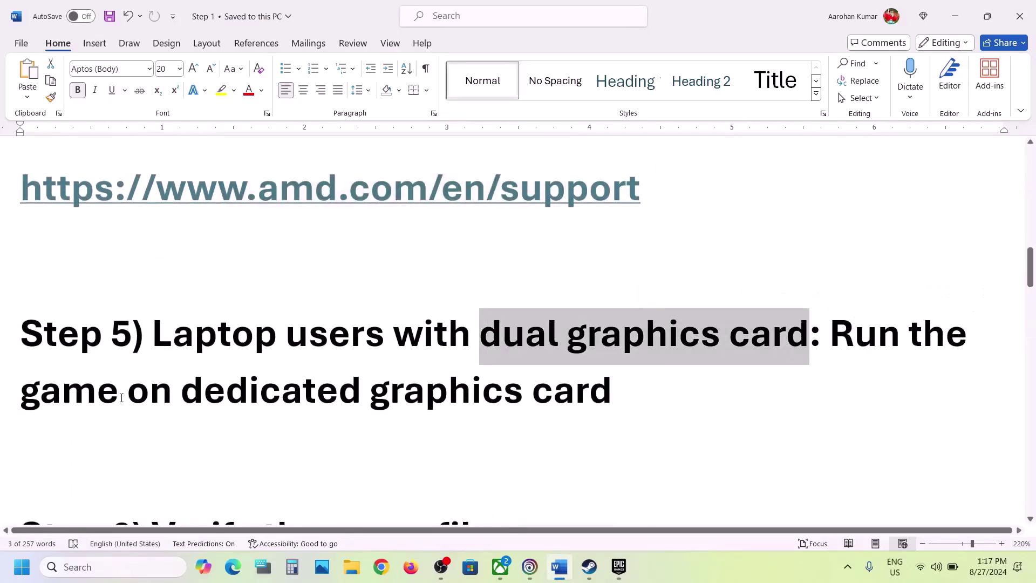
left_click_drag(133, 393, 540, 397)
left_click(537, 392)
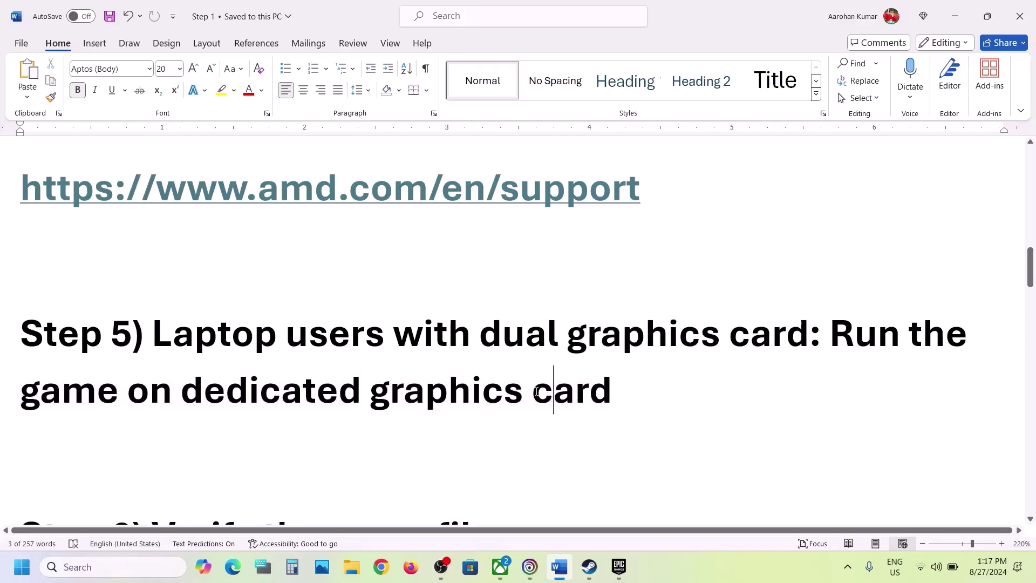
Step: Copy the word "graphics" from Step 5, search Windows for it, and open Graphics settings
double_click(463, 392)
key("ctrl+c")
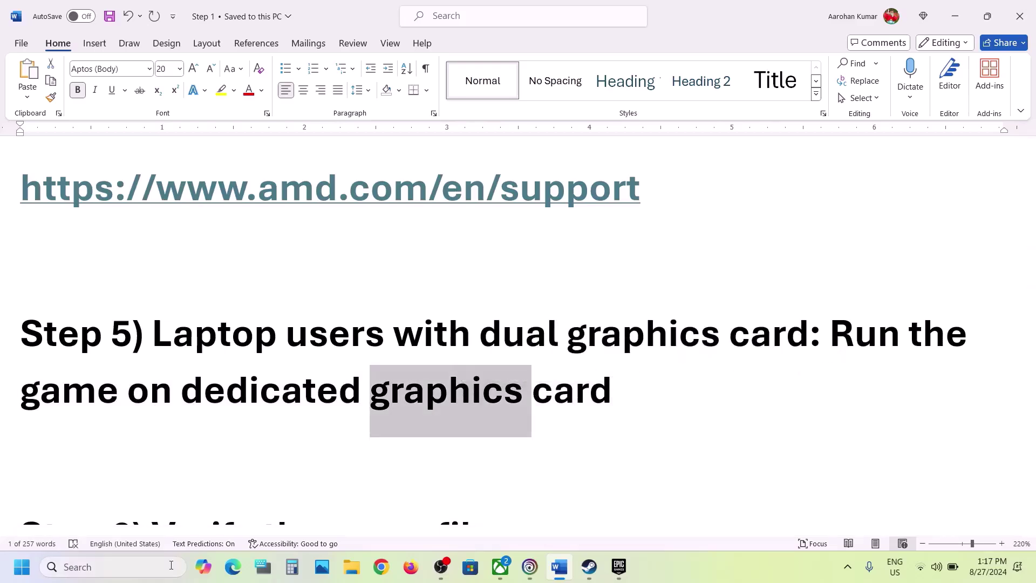
left_click(171, 567)
key("ctrl+v")
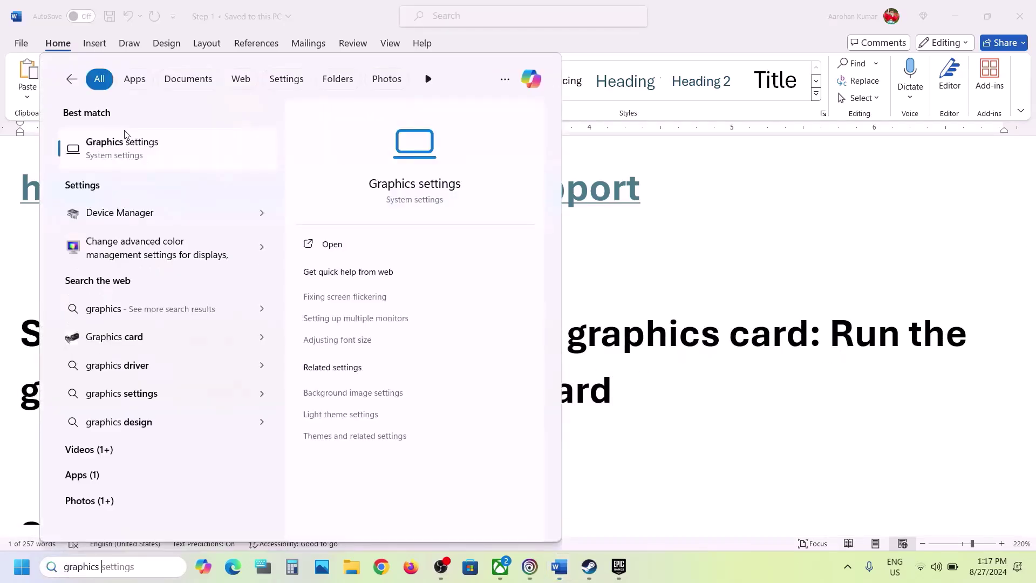
left_click(124, 148)
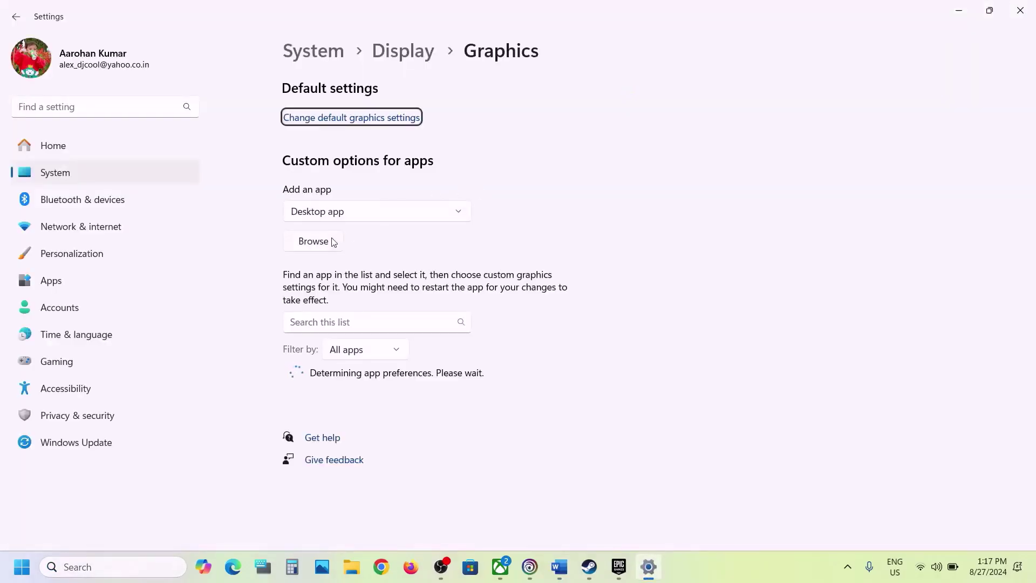
Step: Add the Outlaws application from the Star Wars Outlaws game folder to the custom graphics options
left_click(313, 241)
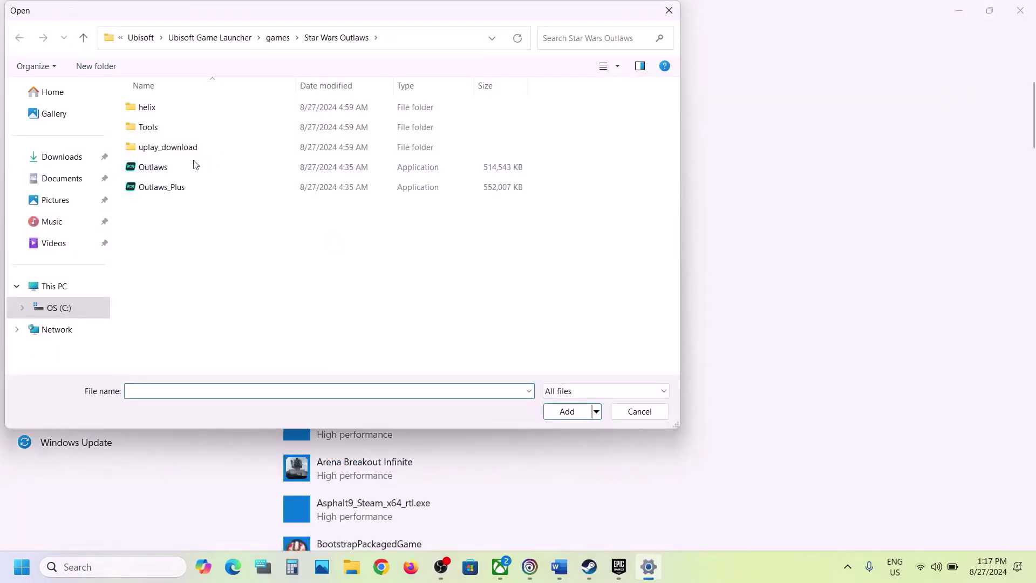
left_click(183, 169)
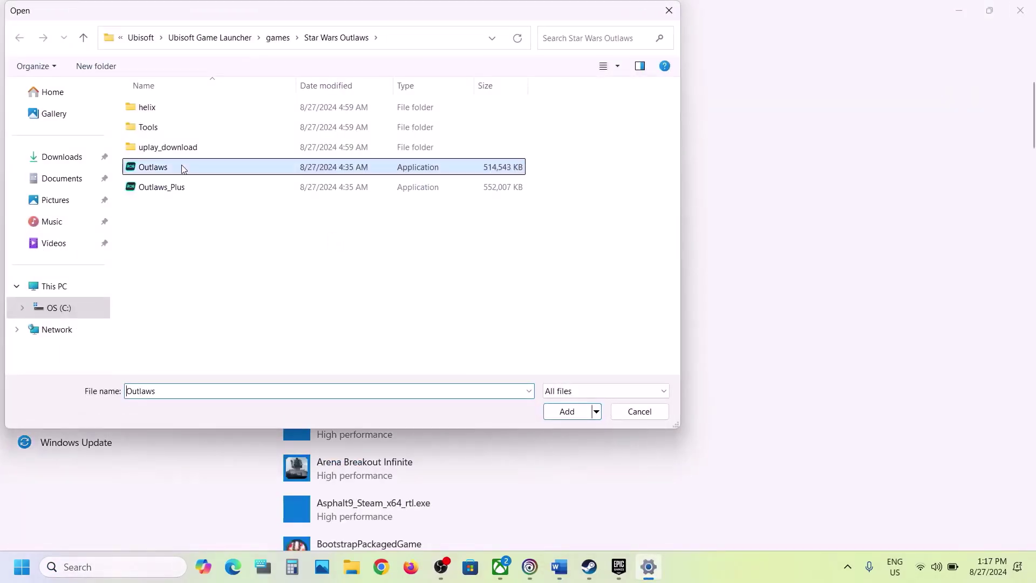
left_click(567, 411)
Step: Save the graphics preference of the Outlaws_Plus.exe entry as High performance
scroll(422, 427, "down", 5)
scroll(423, 428, "down", 20)
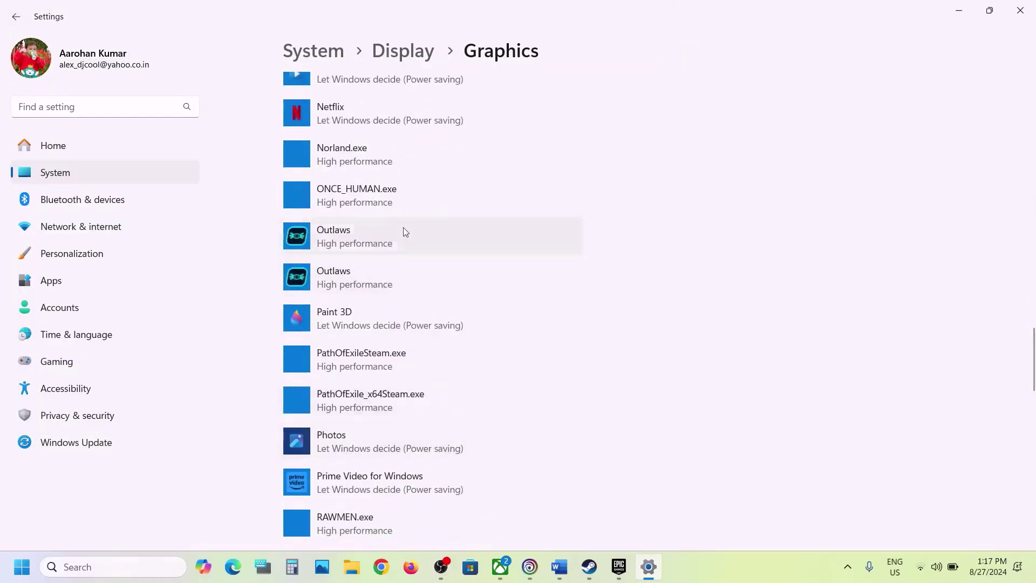
left_click(353, 247)
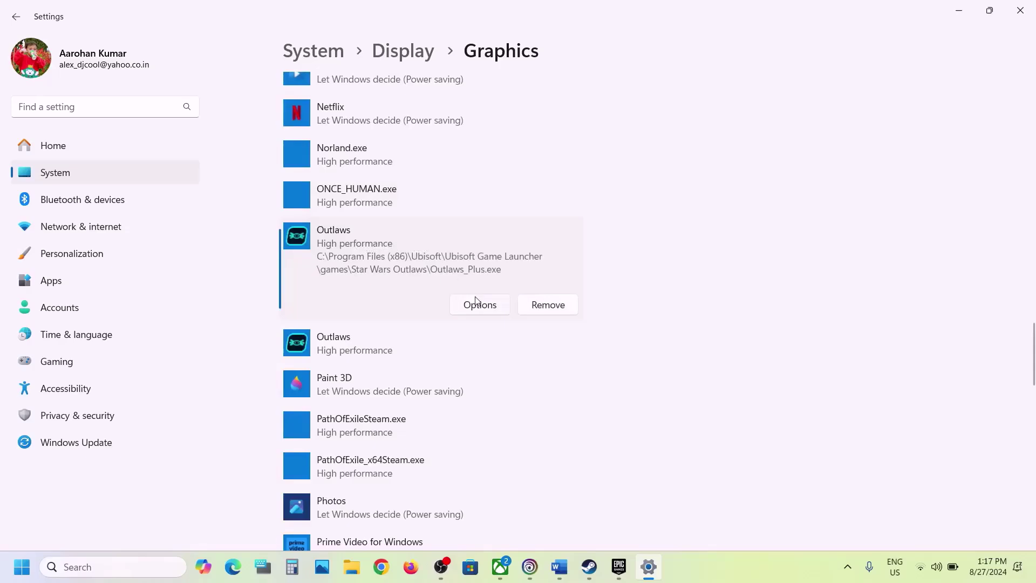
left_click(473, 306)
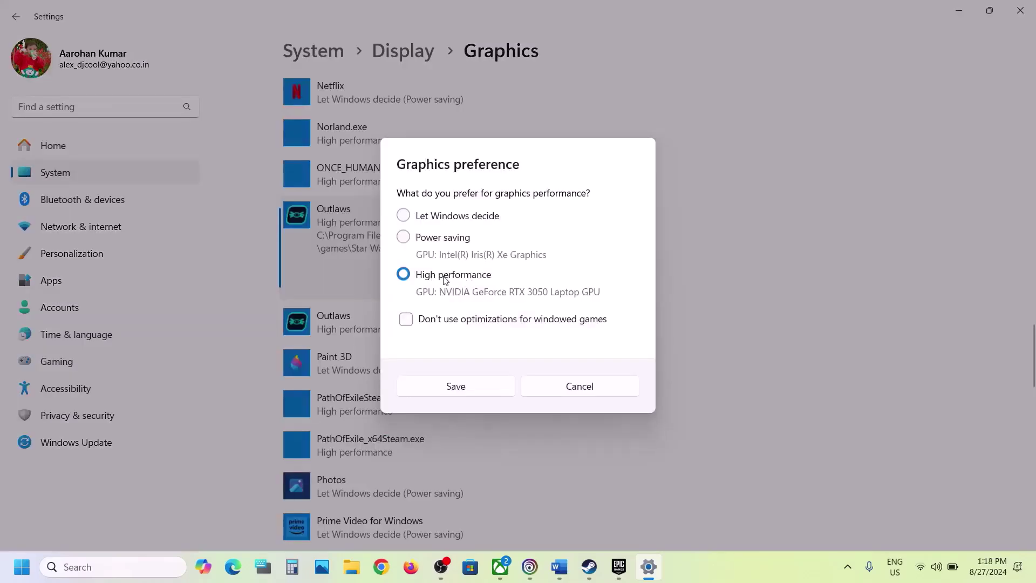
left_click(457, 385)
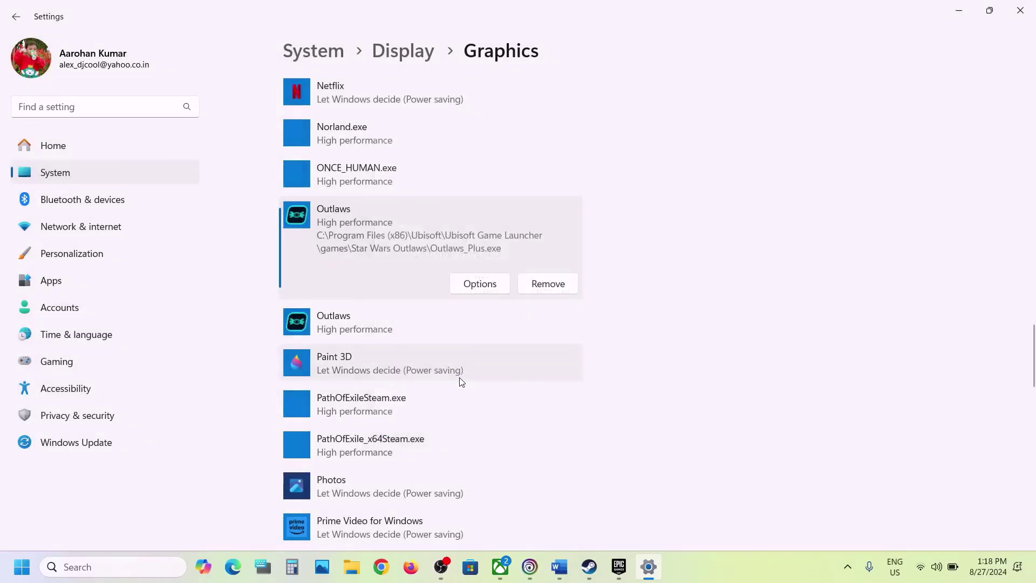
Step: Add the Outlaws_Plus application from the Star Wars Outlaws folder to the custom graphics options
scroll(458, 377, "up", 15)
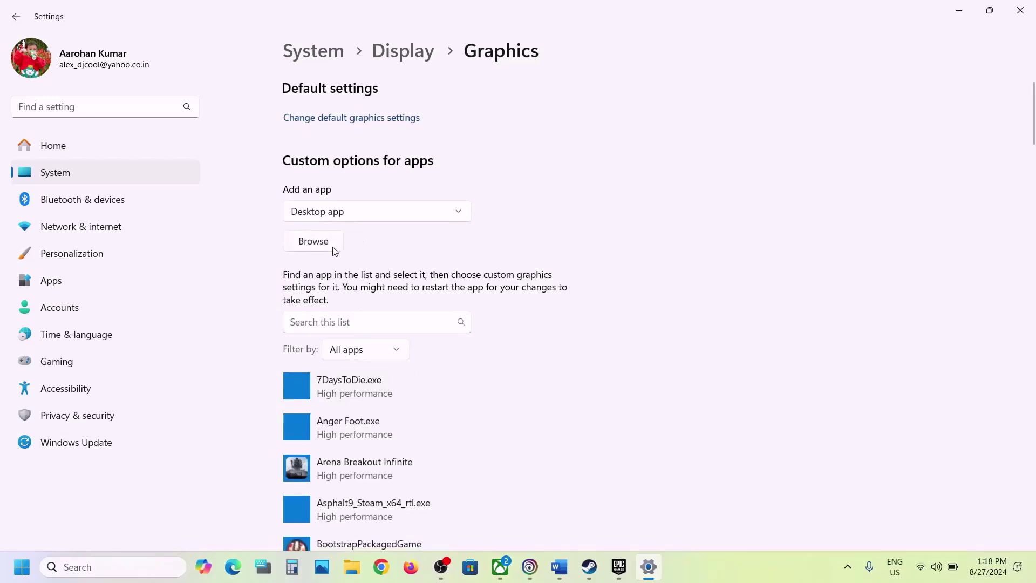
left_click(335, 251)
left_click(173, 187)
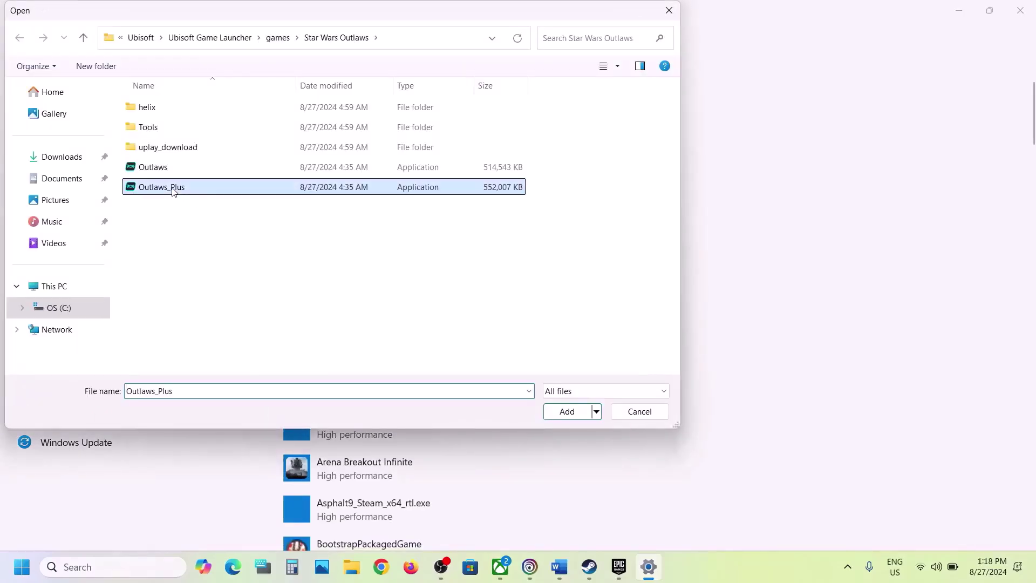
left_click(566, 411)
Step: Save High performance as the graphics preference for the Outlaws.exe entry and close Settings
scroll(548, 412, "down", 15)
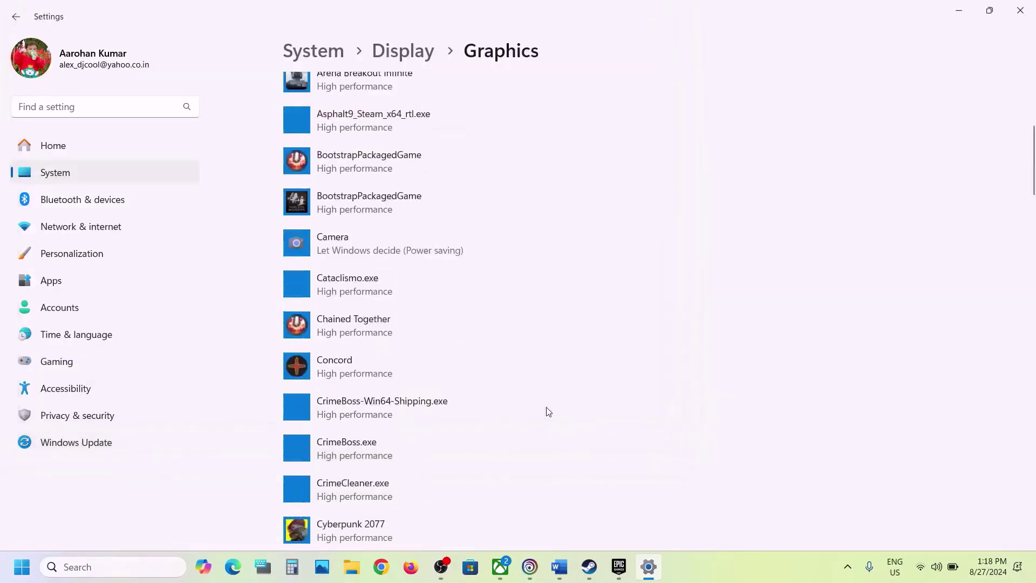
scroll(548, 412, "down", 10)
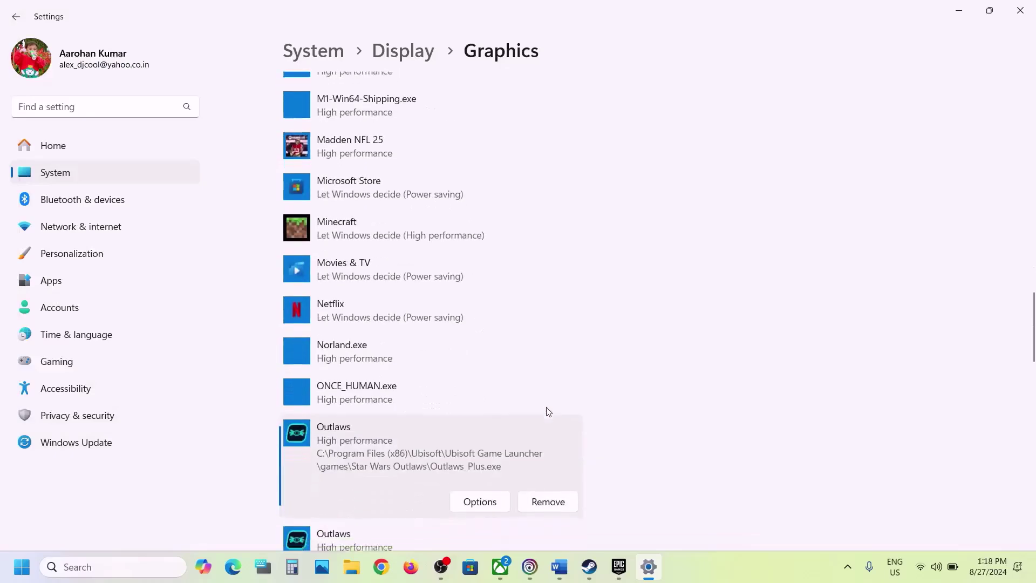
left_click(457, 417)
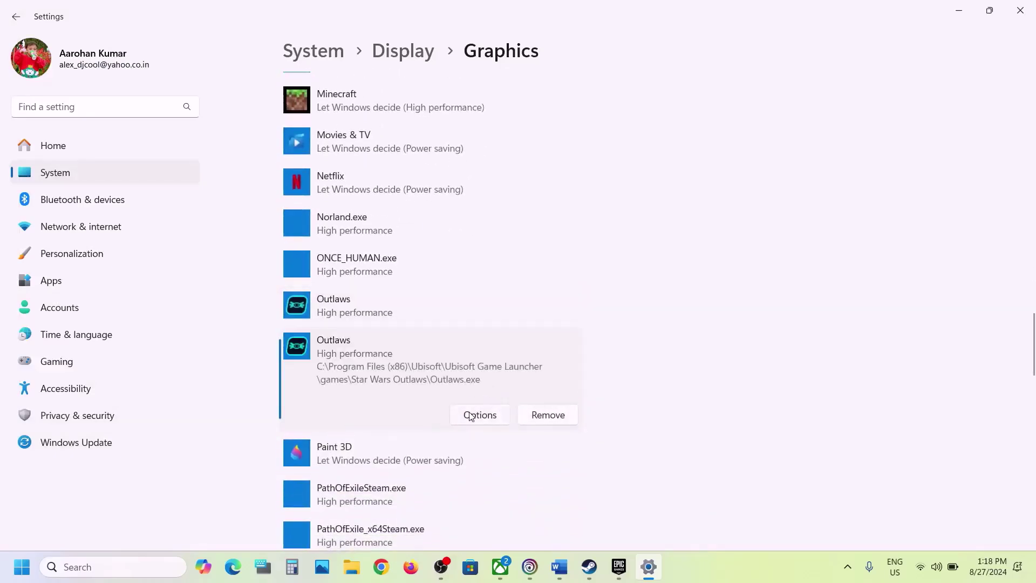
left_click(471, 416)
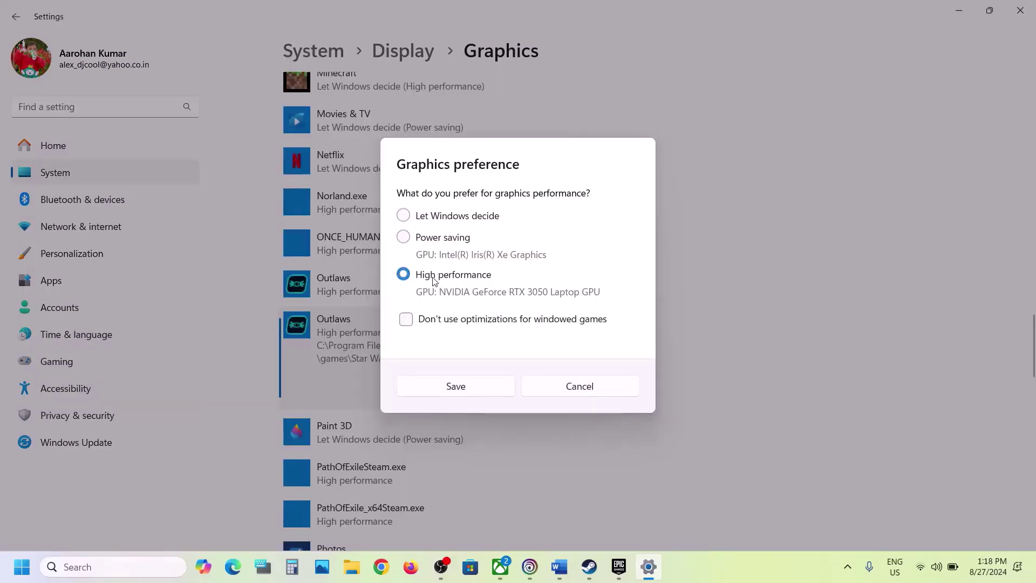
left_click(474, 389)
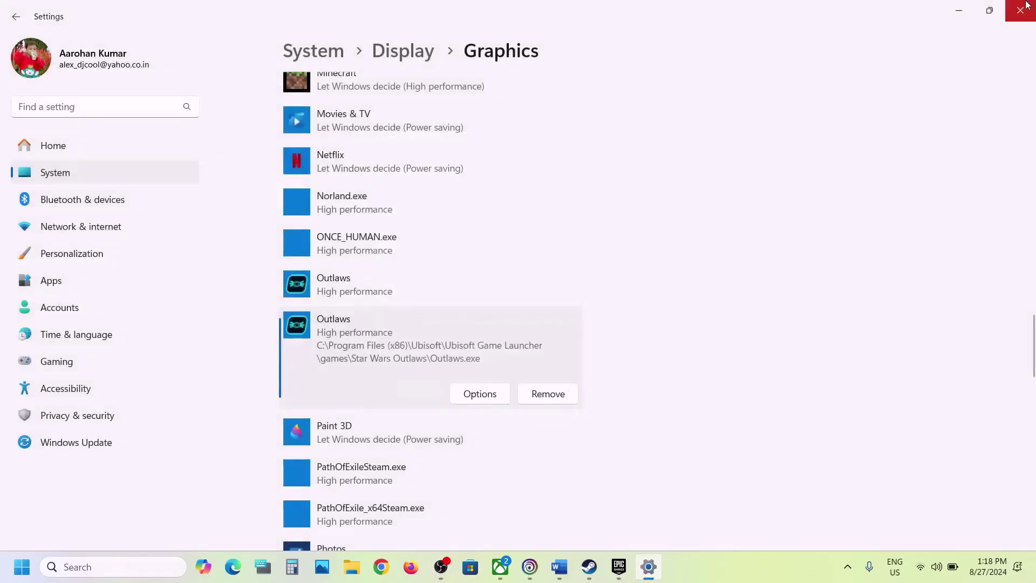
left_click(1021, 10)
Step: Review Step 6 in the document on verifying the game files
scroll(562, 276, "down", 5)
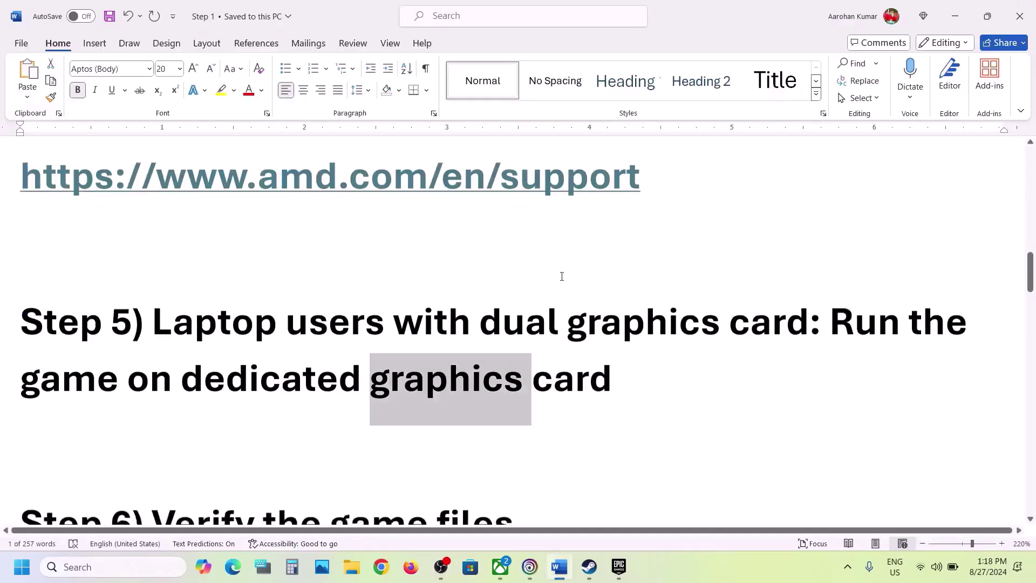
scroll(562, 275, "up", 3)
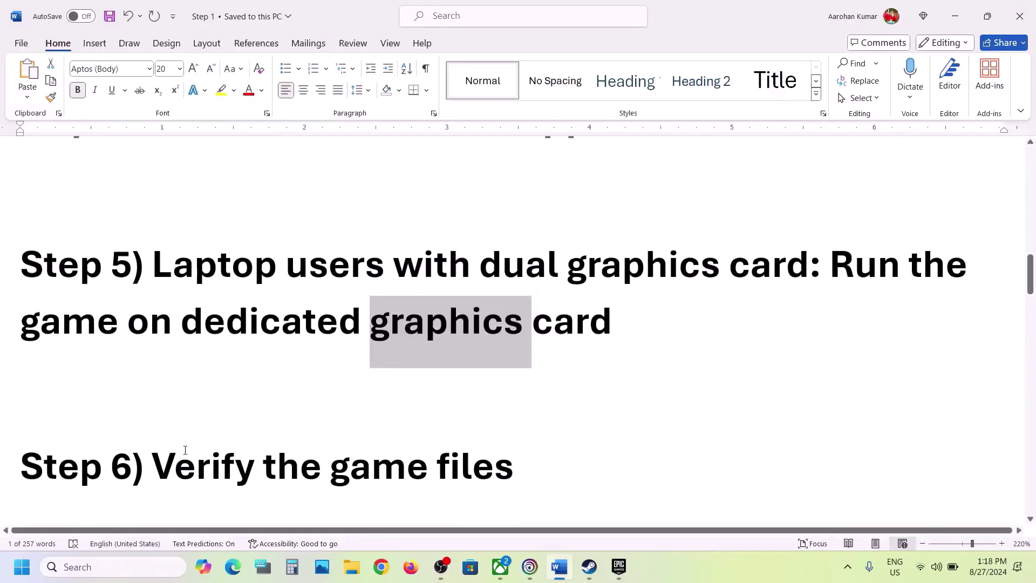
left_click_drag(185, 450, 442, 440)
scroll(441, 439, "down", 1)
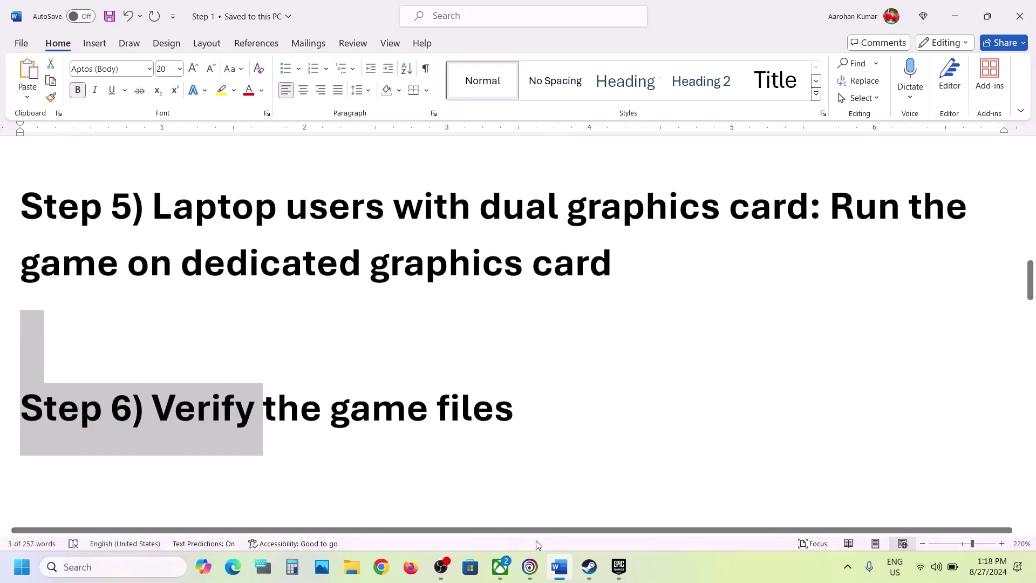
Step: Switch to Ubisoft Connect and look at the Verify files option among the management options for Star Wars Outlaws
left_click(530, 568)
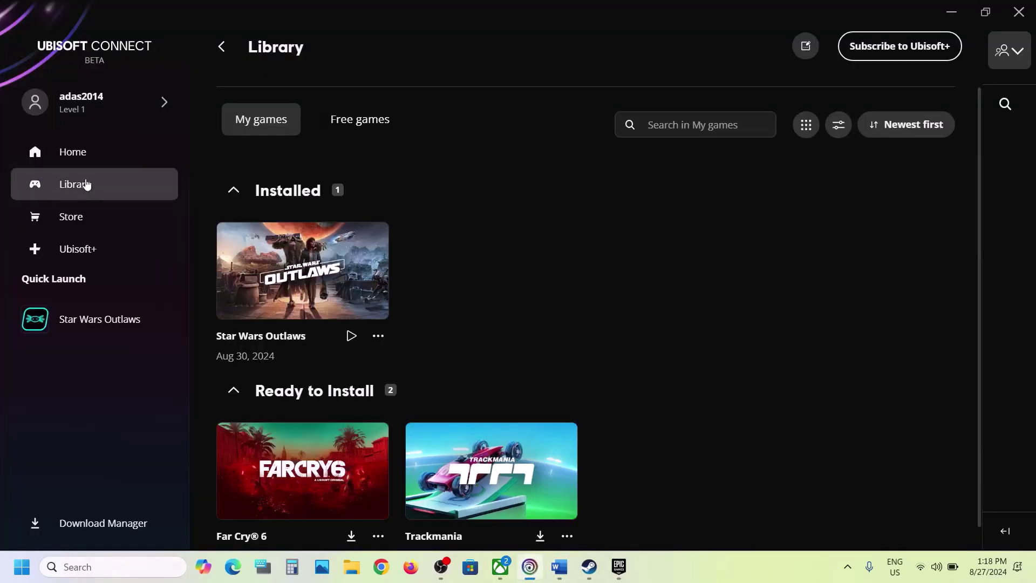
left_click(378, 338)
mouse_move(435, 326)
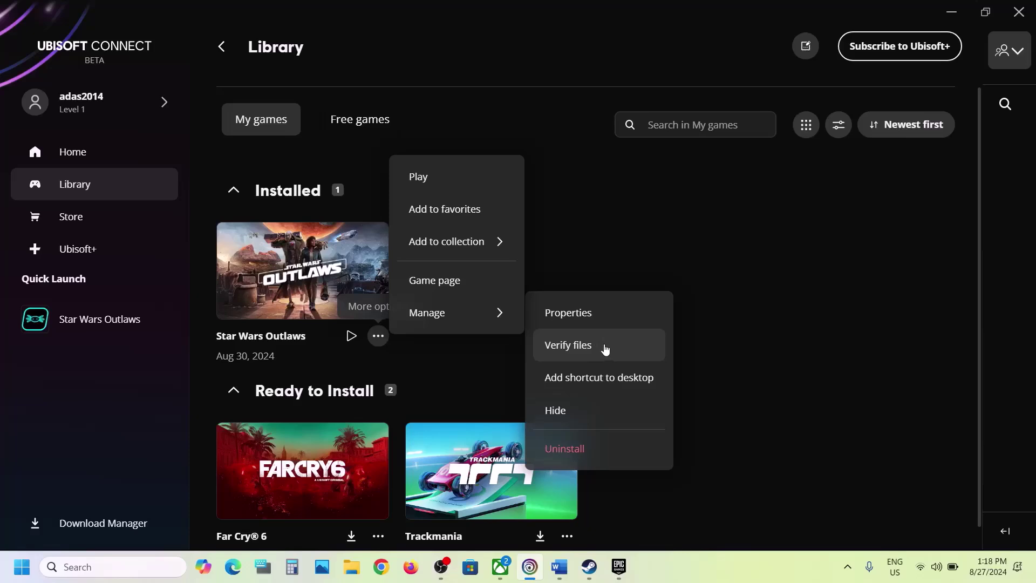
left_click(744, 366)
Step: Switch back to the Word document and review Step 7 on updating Windows
left_click(559, 570)
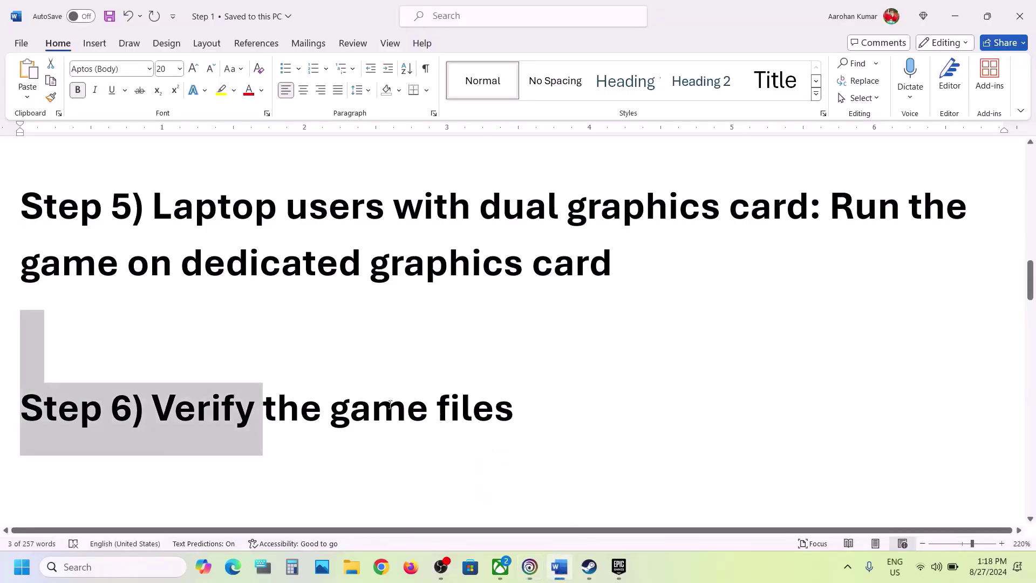
scroll(373, 396, "down", 4)
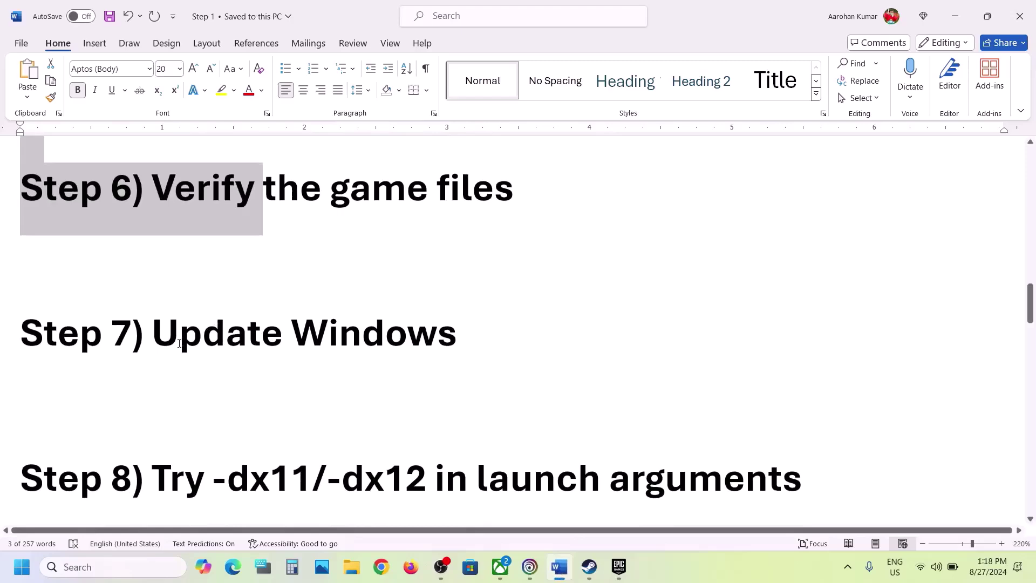
left_click_drag(180, 343, 555, 341)
Step: Open Windows Update in Settings and check for updates
key("super+i")
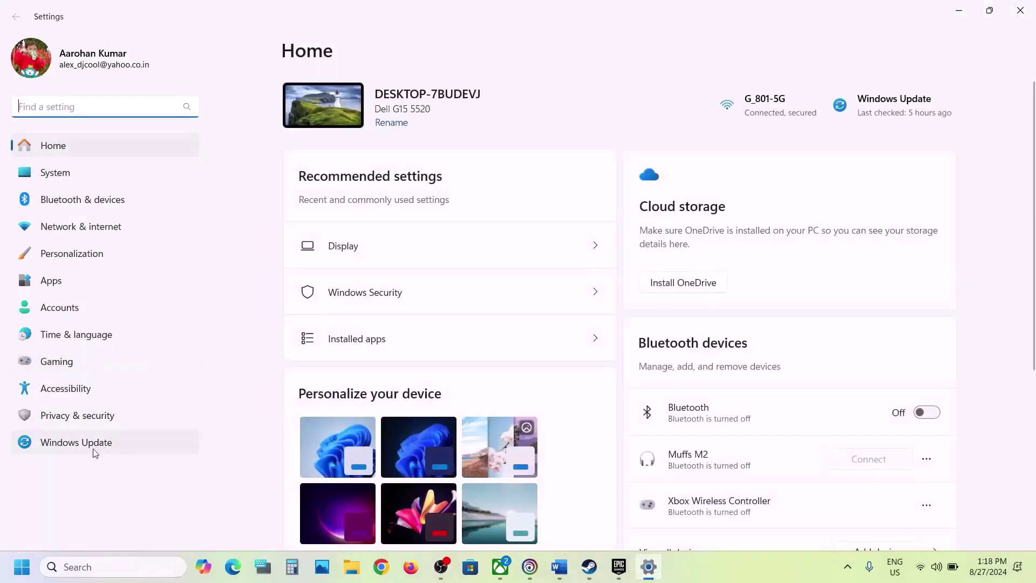
left_click(93, 451)
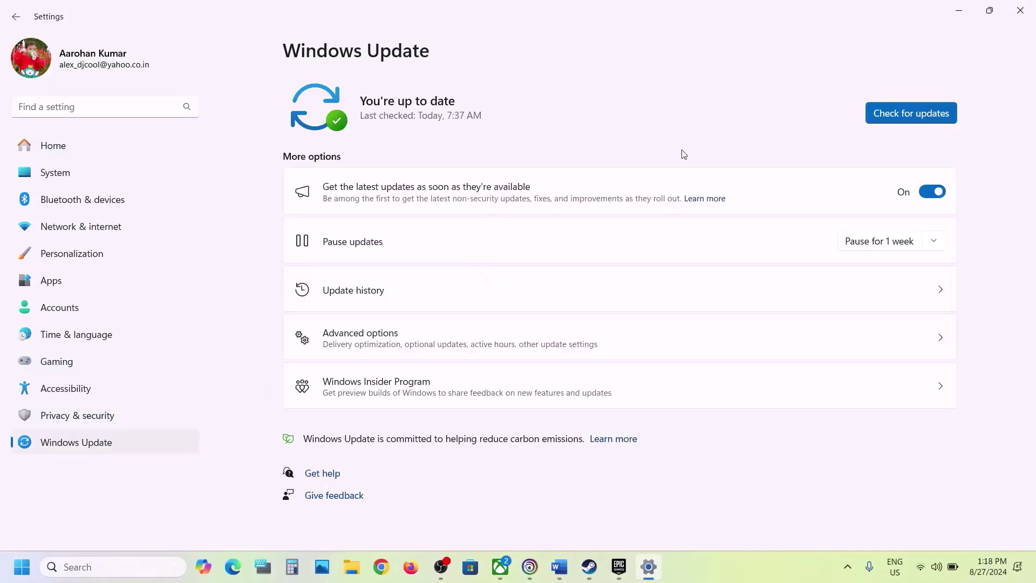
left_click(906, 116)
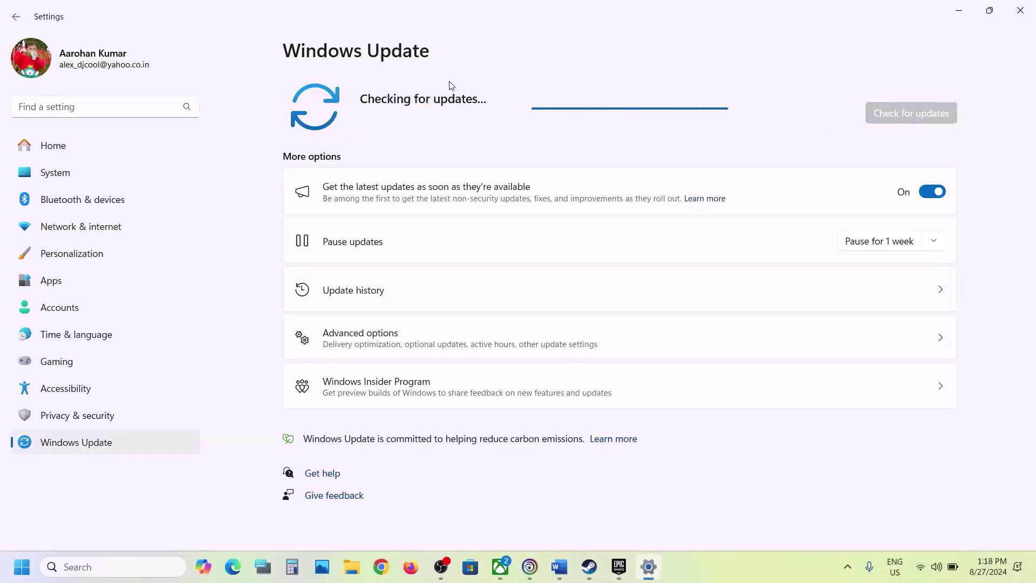
Step: Look at the Restart option for the PC while the update check runs, without restarting
left_click(22, 567)
left_click(392, 520)
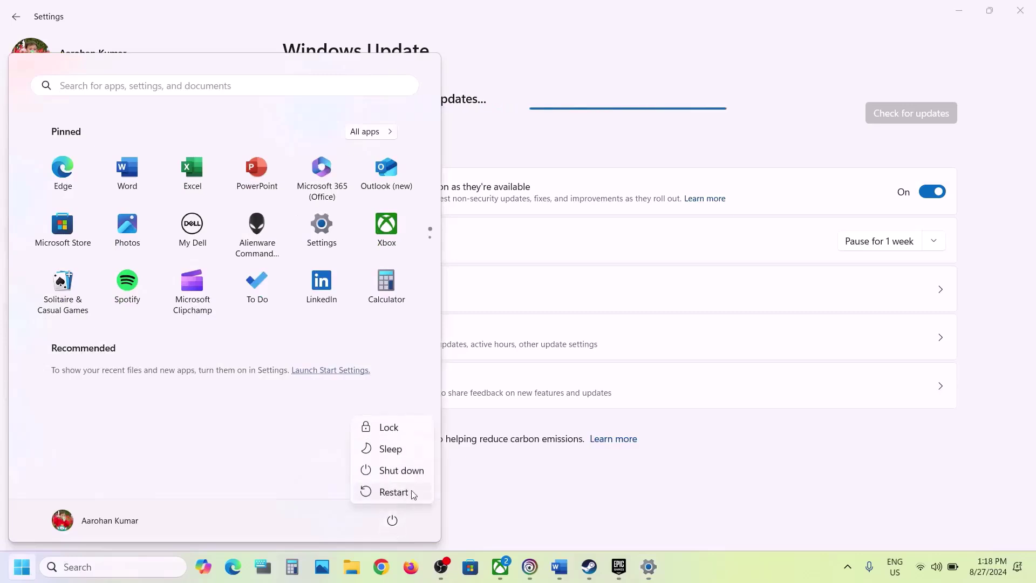
left_click(535, 497)
Step: Run winver from Windows search to view the installed Windows version, and close the About Windows dialog
key("super+s")
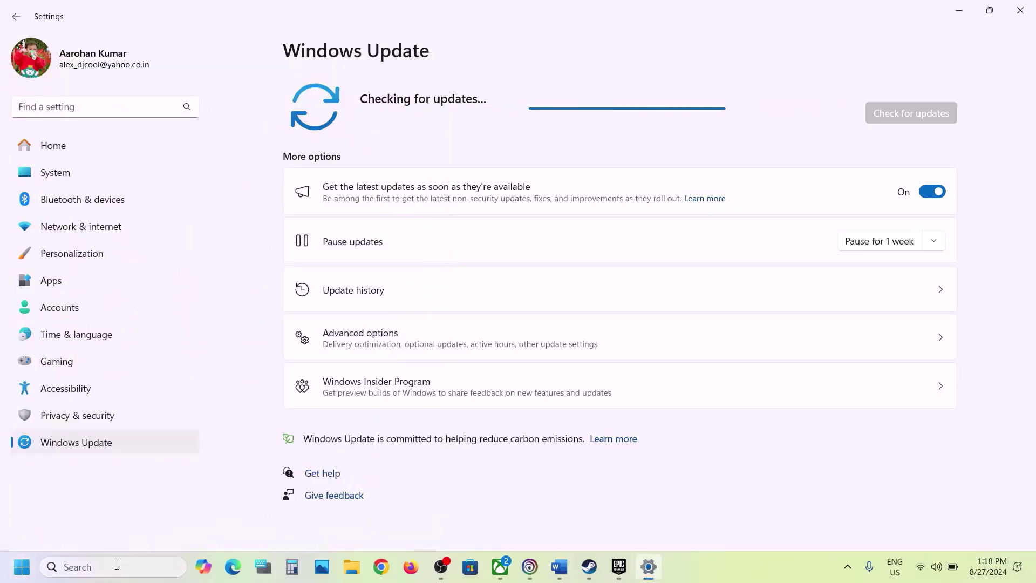
type("winver")
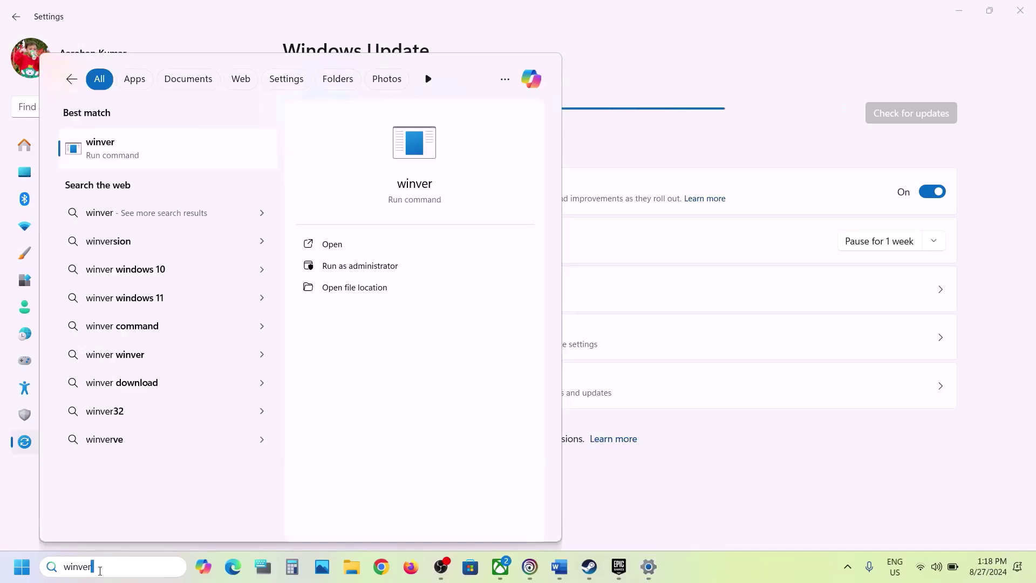
left_click_drag(96, 567, 56, 571)
left_click(142, 150)
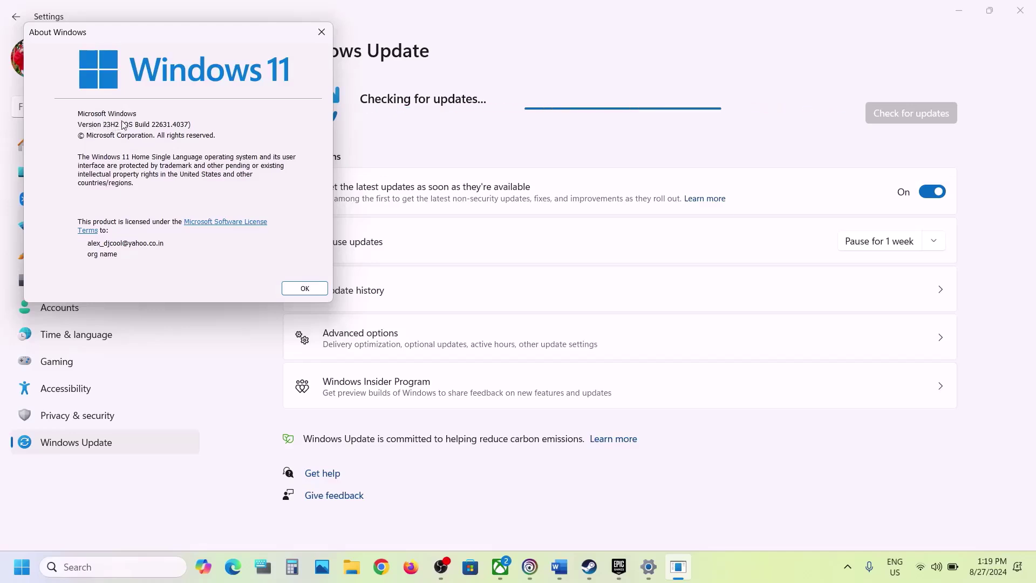
left_click(322, 31)
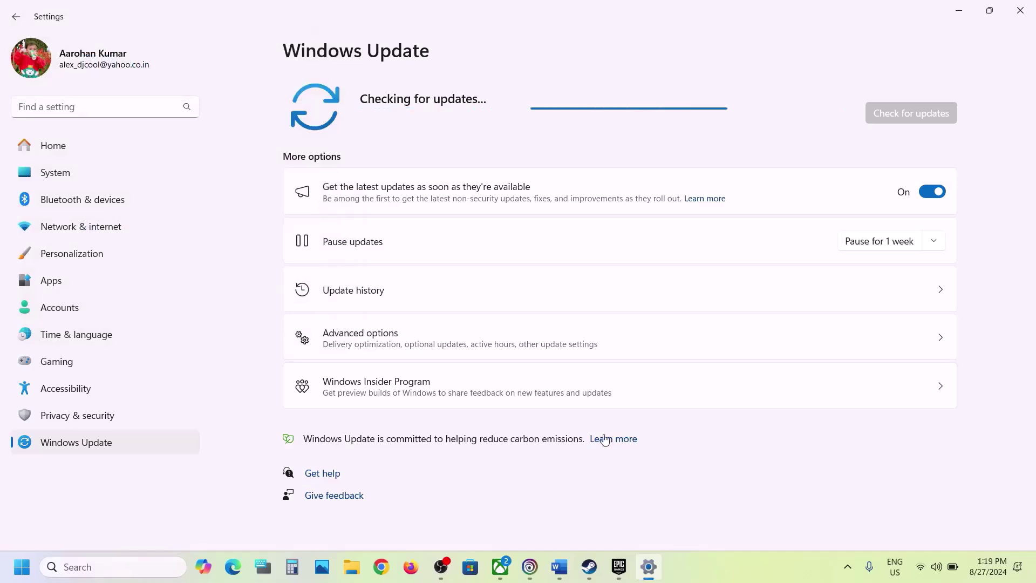
Step: Switch to the Word document and review Step 8 on trying -dx11/-dx12 in launch arguments
left_click(565, 577)
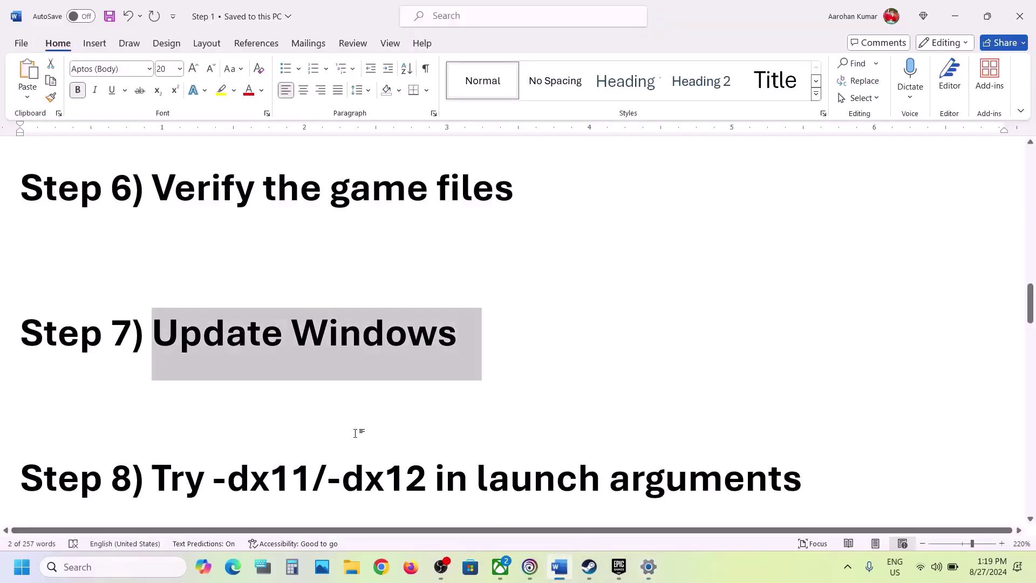
scroll(355, 432, "down", 3)
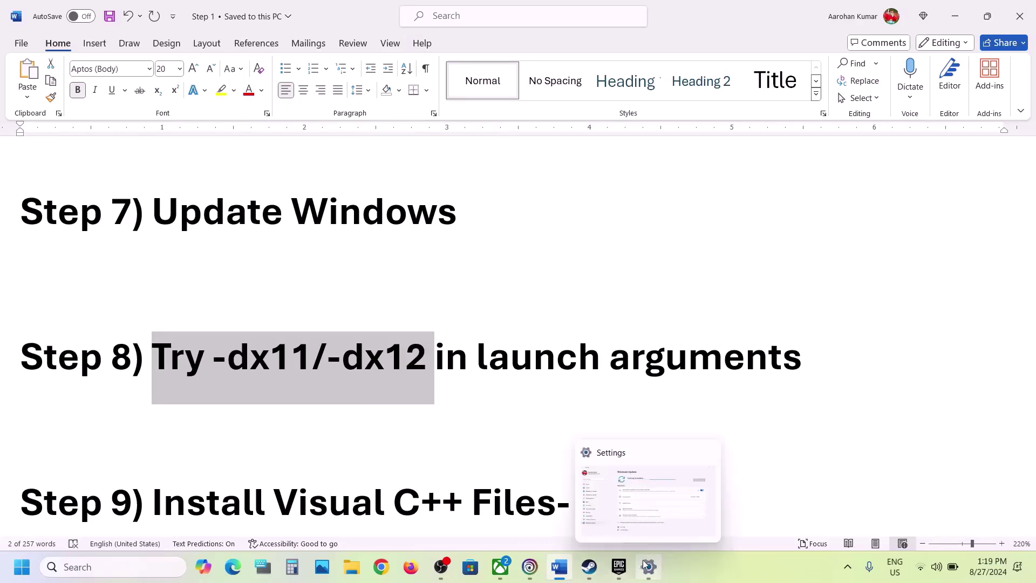
mouse_move(626, 574)
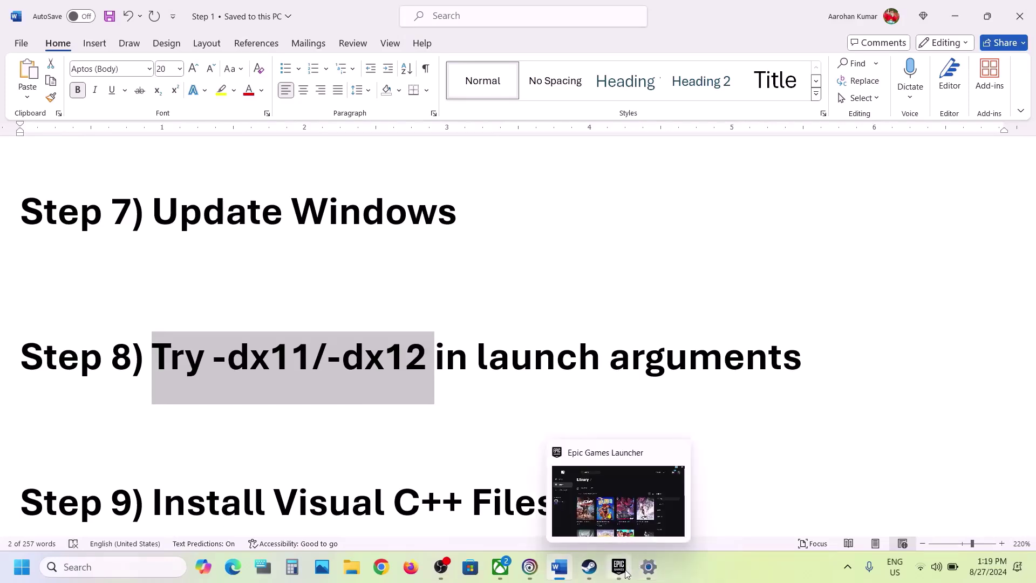
Step: Switch to Ubisoft Connect, save -dx11 as the launch argument in the Star Wars Outlaws properties, and close them
left_click(529, 567)
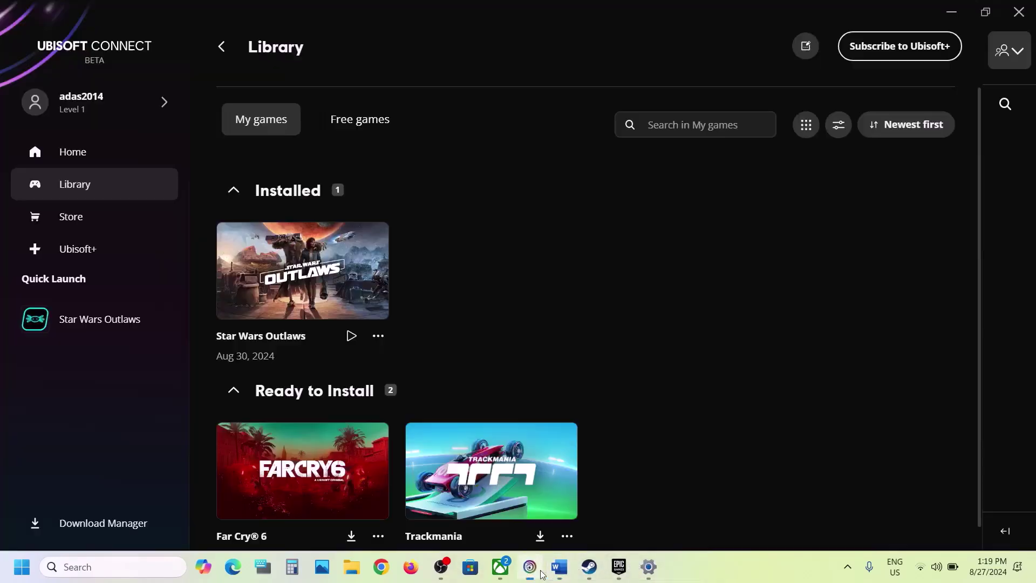
left_click(378, 336)
mouse_move(456, 310)
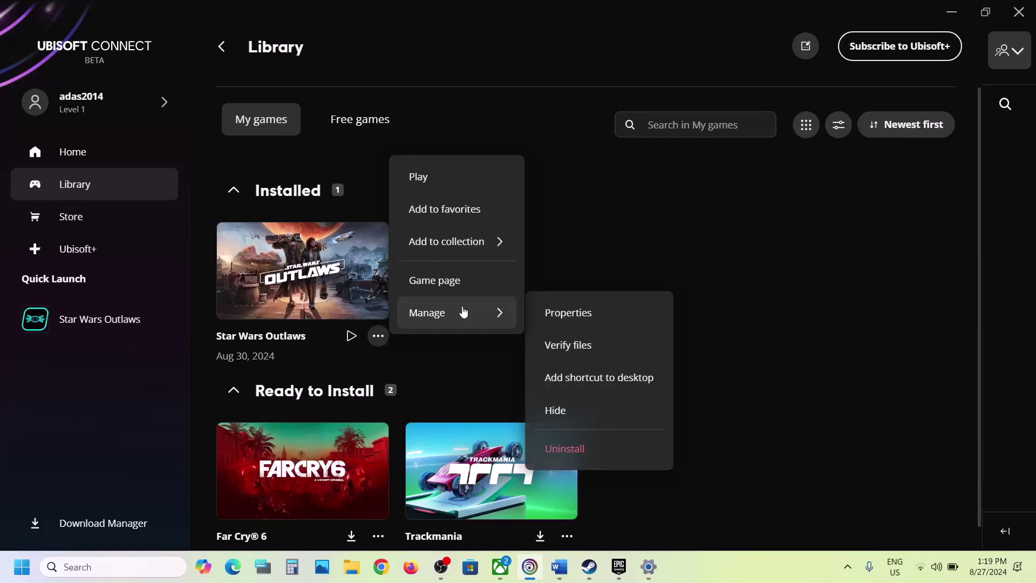
left_click(566, 319)
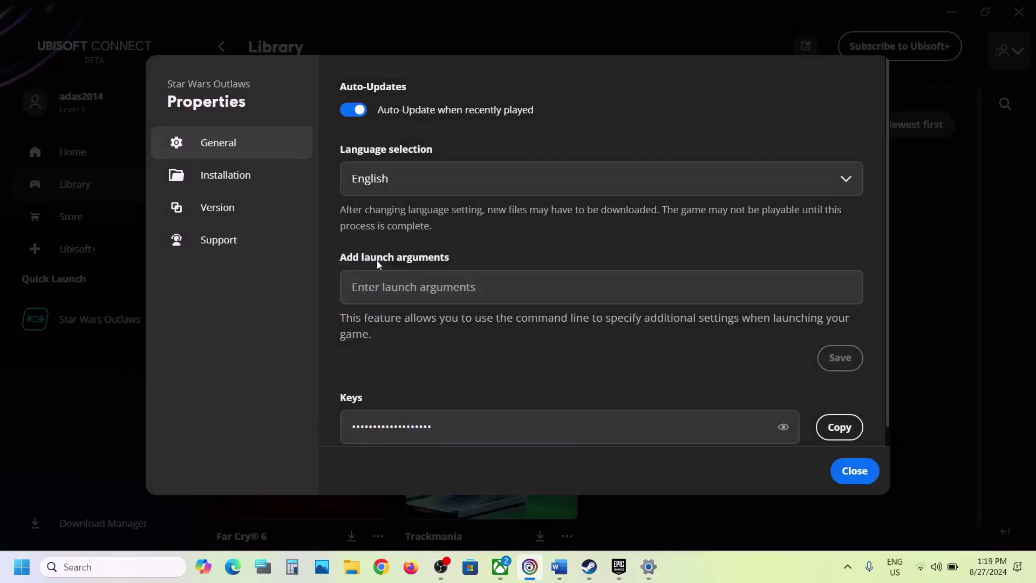
left_click(430, 286)
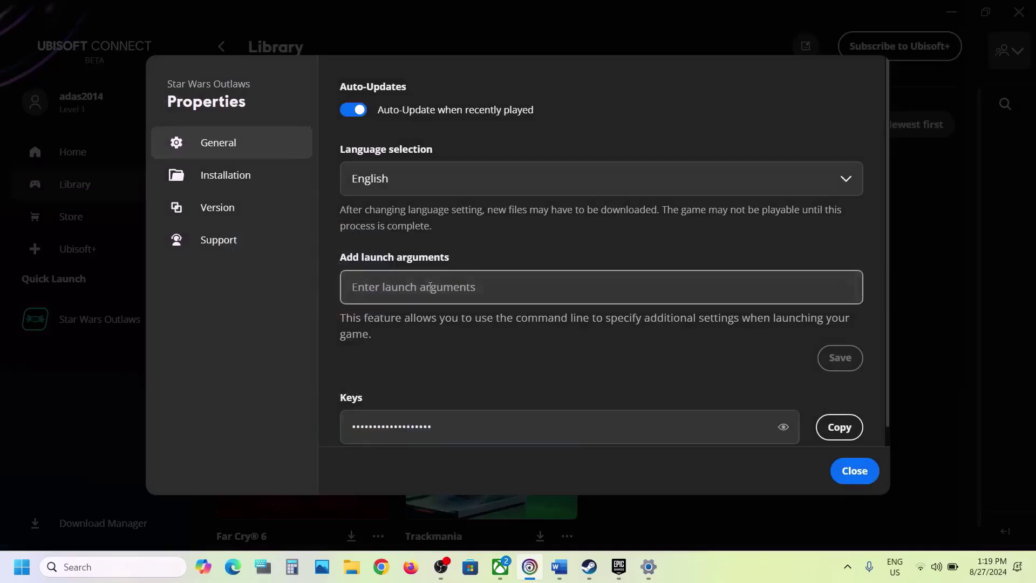
type("-dx11")
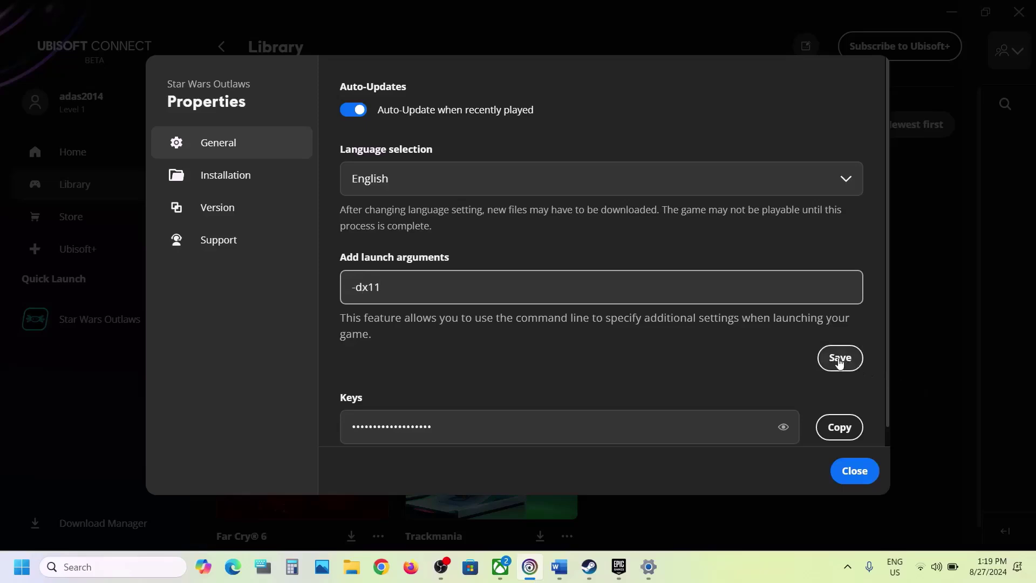
left_click(839, 358)
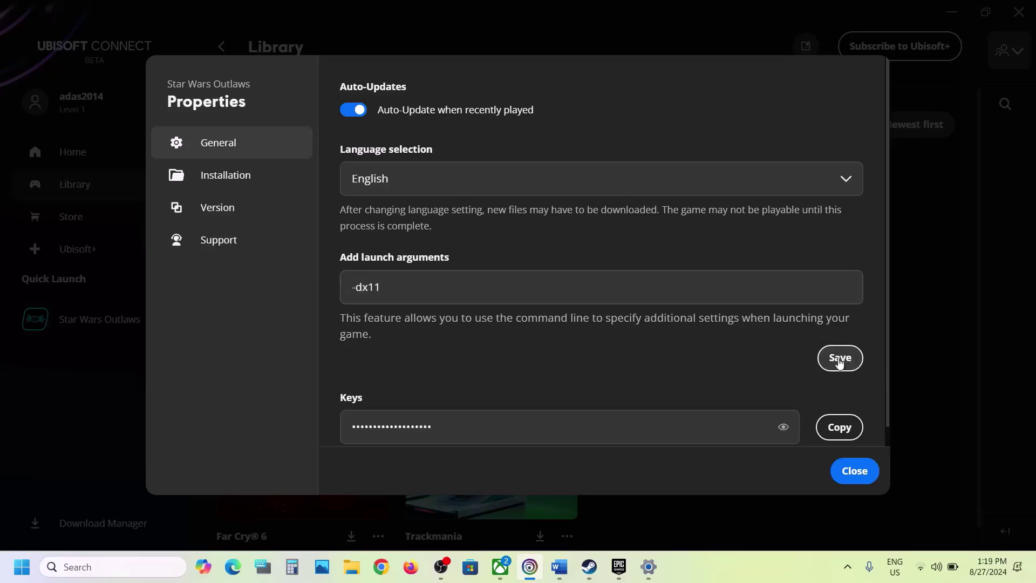
left_click(841, 471)
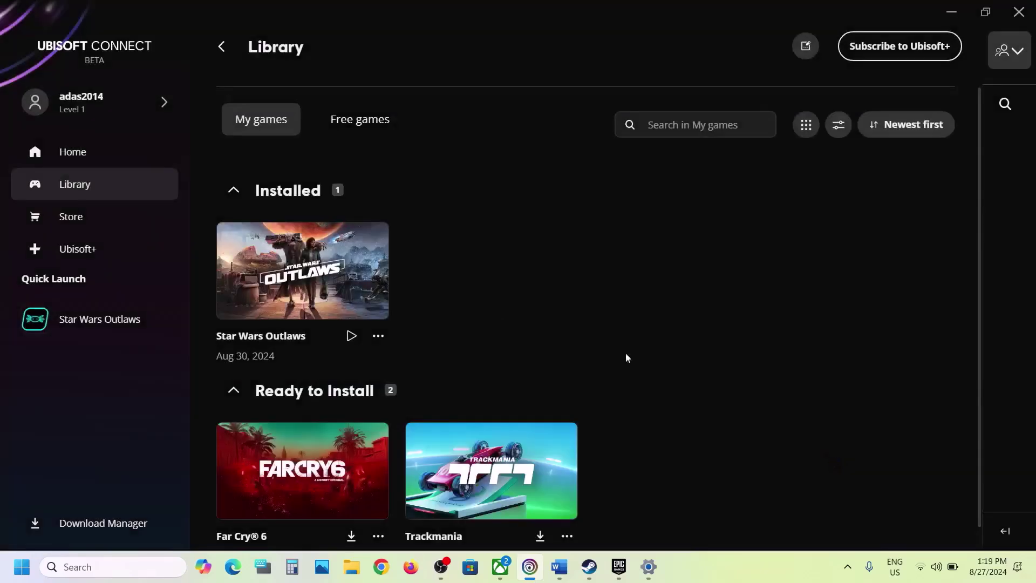
Step: Reopen the Star Wars Outlaws properties, replace the launch argument with -dx12 and save it
left_click(378, 336)
mouse_move(467, 323)
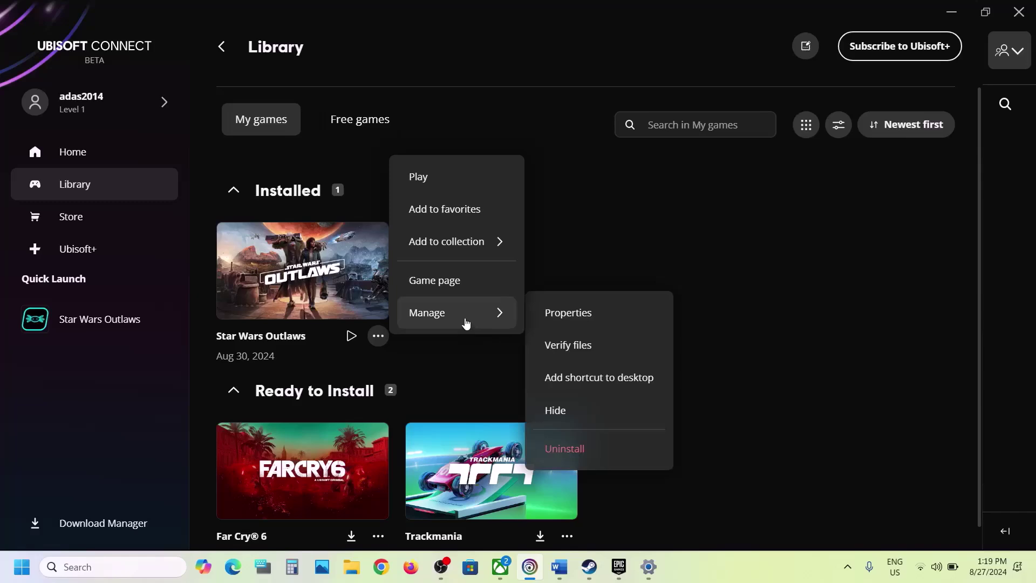
left_click(581, 312)
double_click(356, 281)
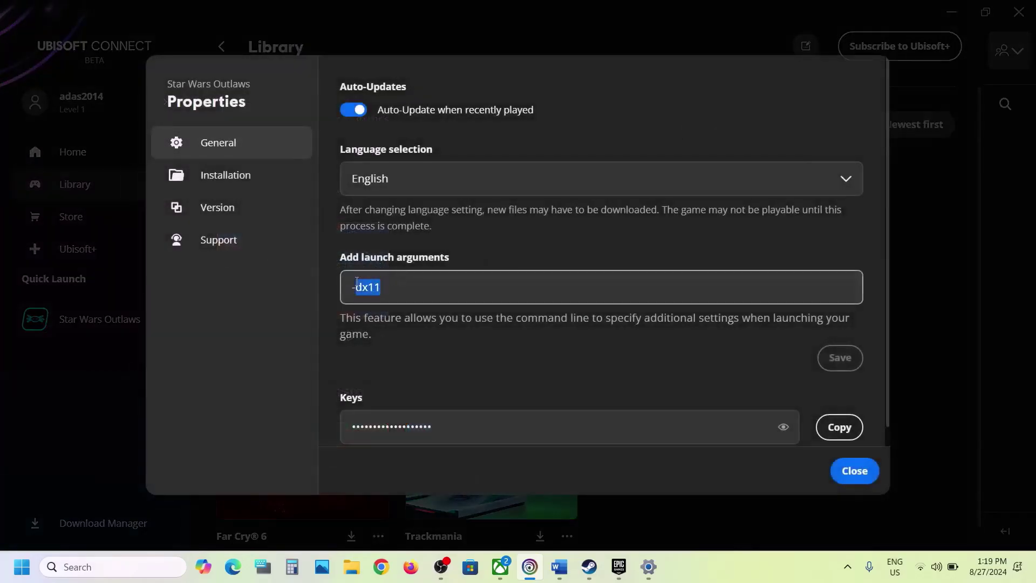
key("Right")
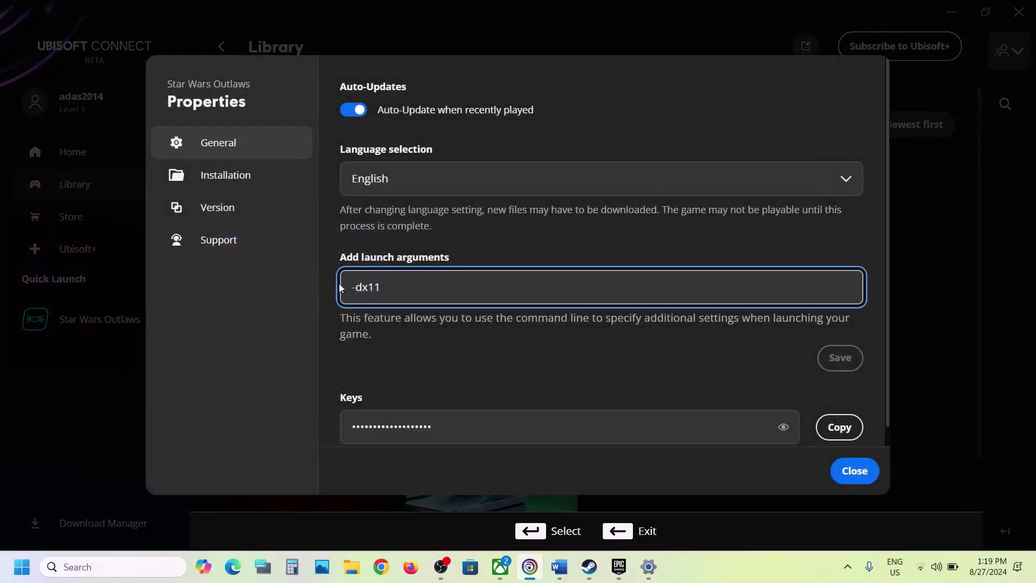
key("ctrl+a")
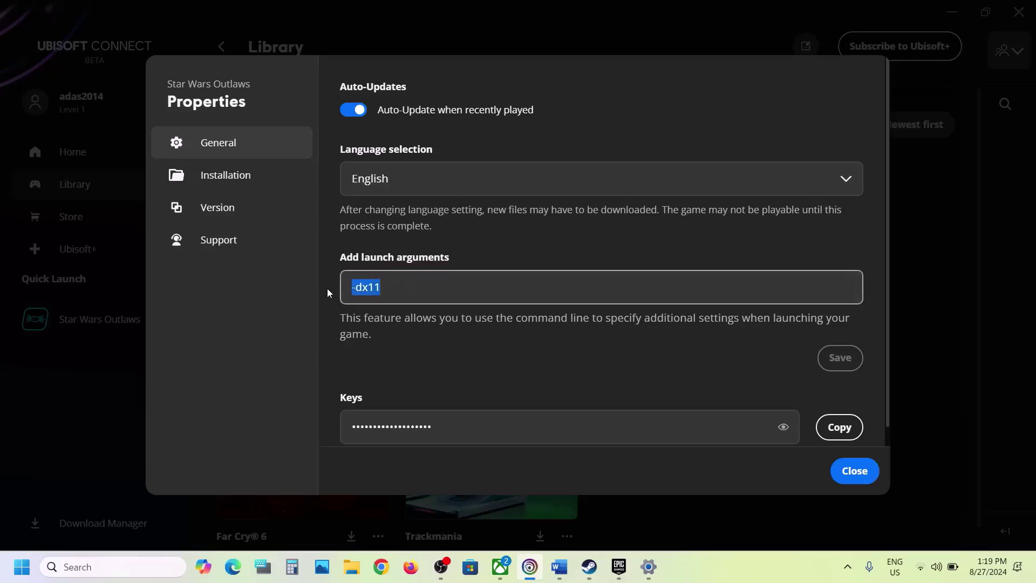
key("Right")
key("BackSpace")
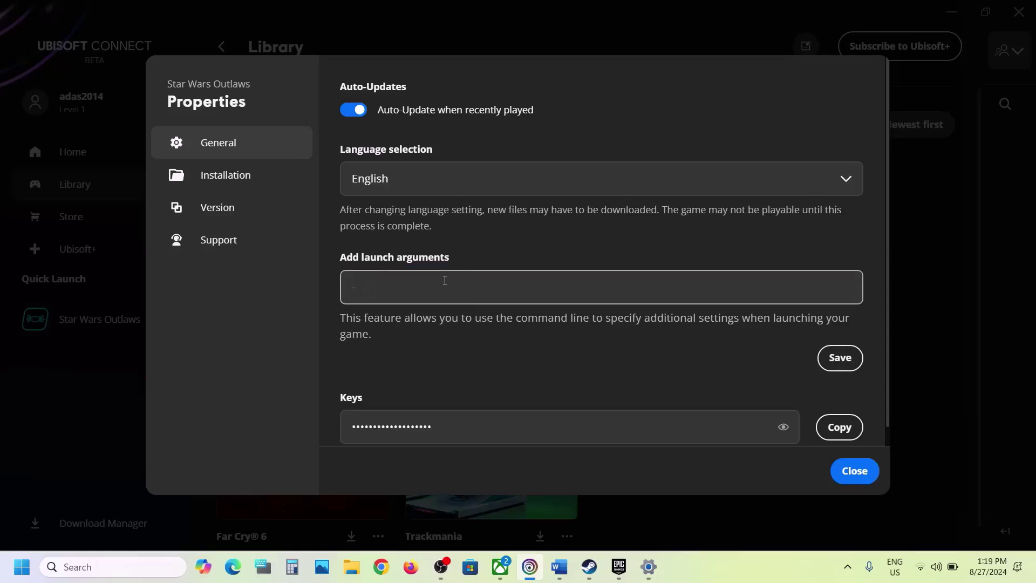
key("BackSpace")
type("-dx12")
left_click(840, 358)
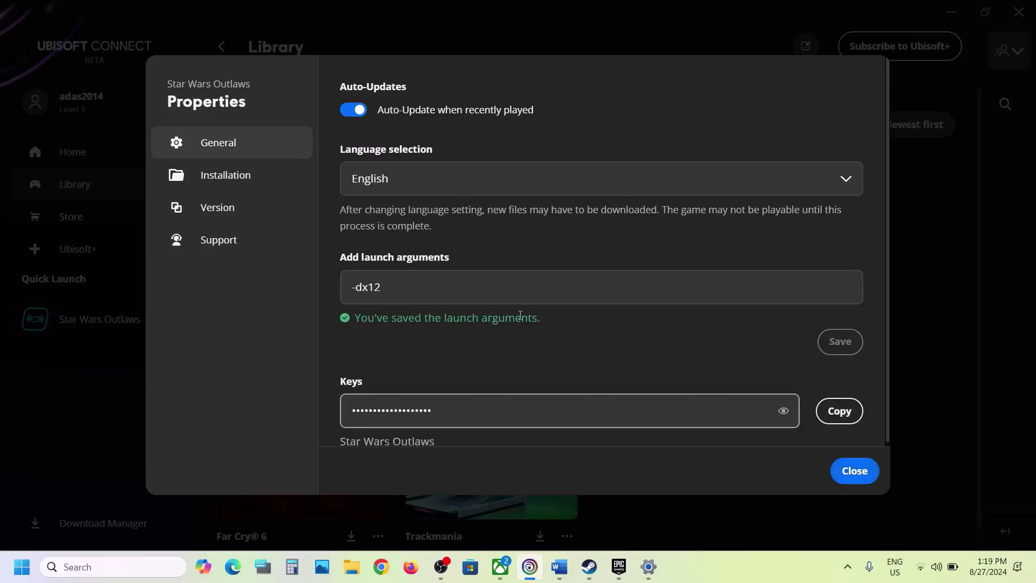
Step: Clear the launch arguments of Star Wars Outlaws, save the change and close the properties
double_click(359, 286)
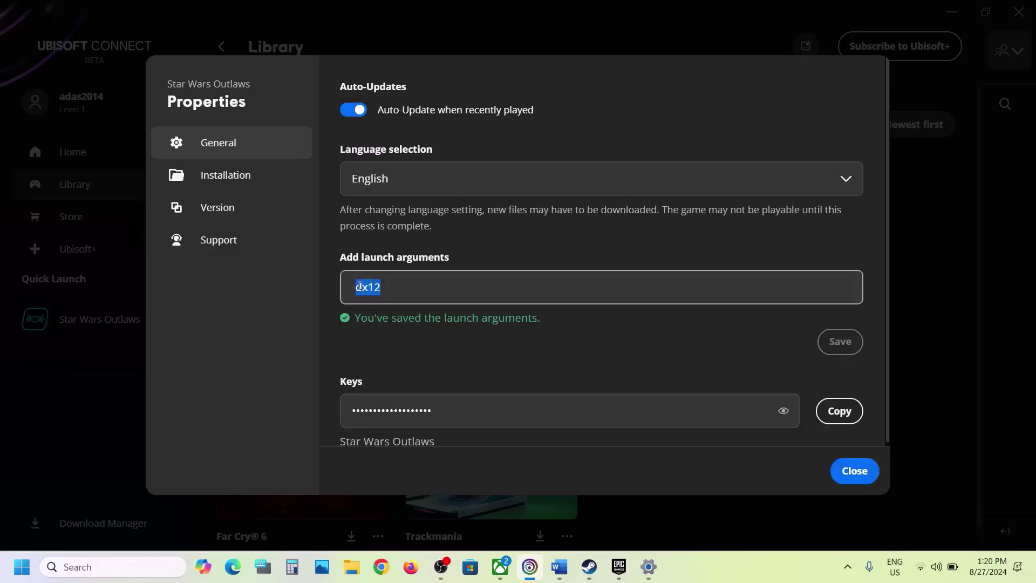
key("BackSpace")
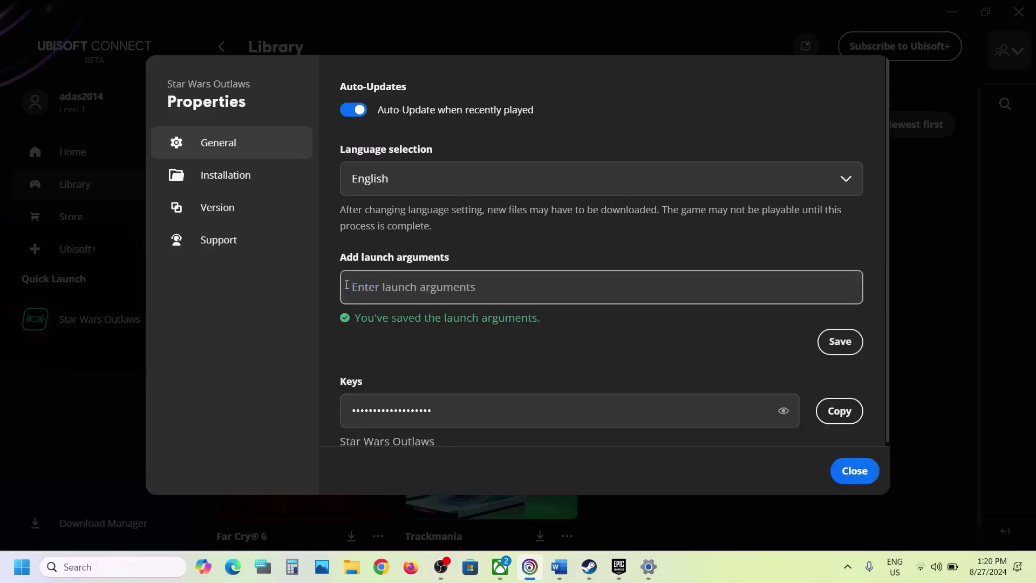
left_click(835, 342)
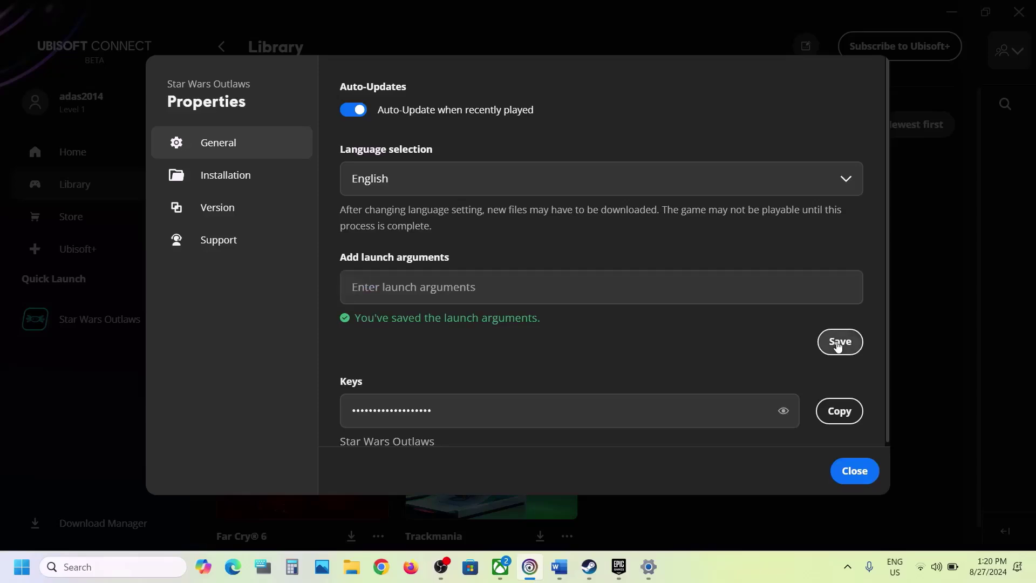
left_click(848, 466)
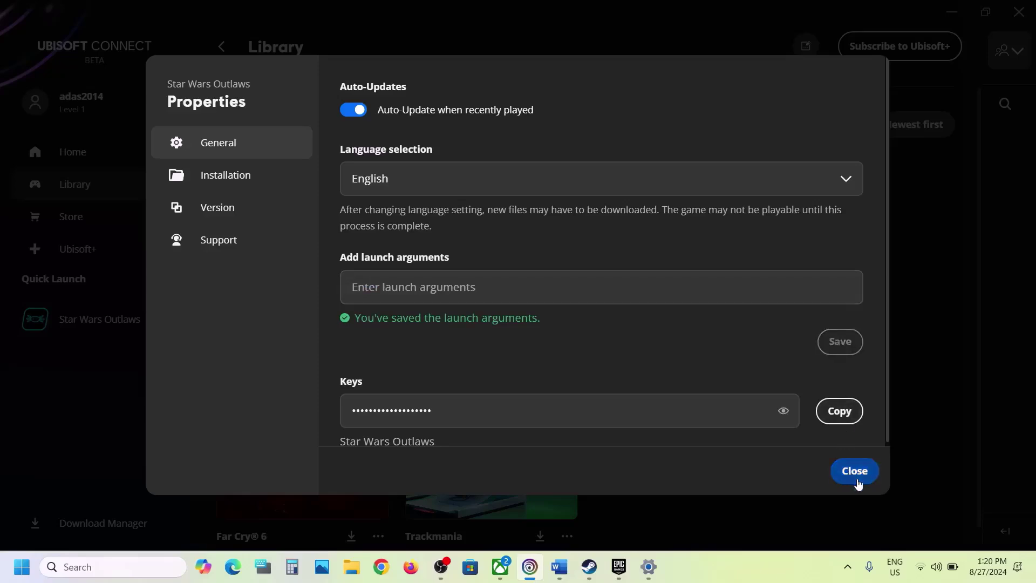
Step: Copy the Visual C++ downloads link under Step 9 in the Word document and open it in Chrome
left_click(560, 567)
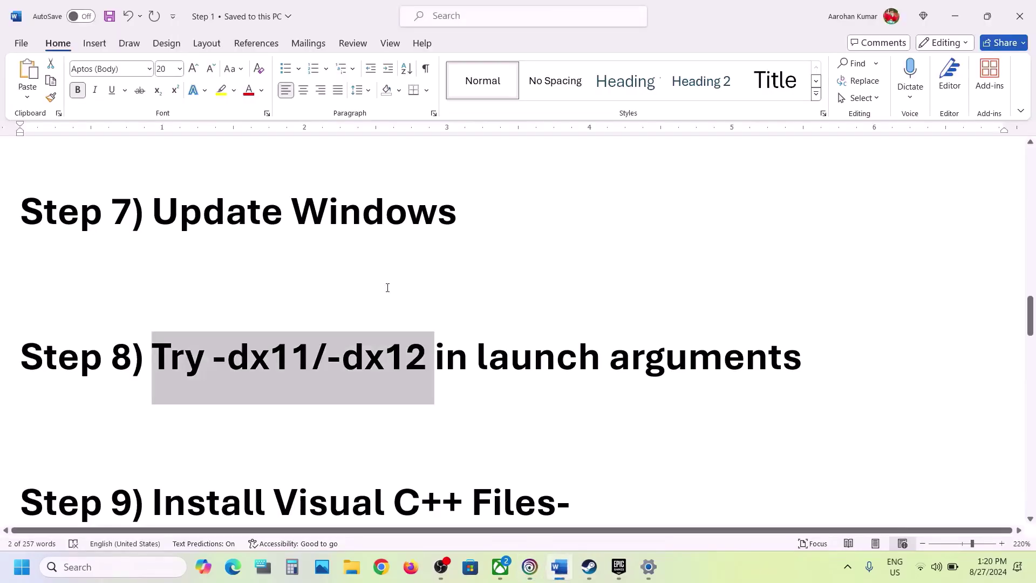
scroll(387, 287, "down", 4)
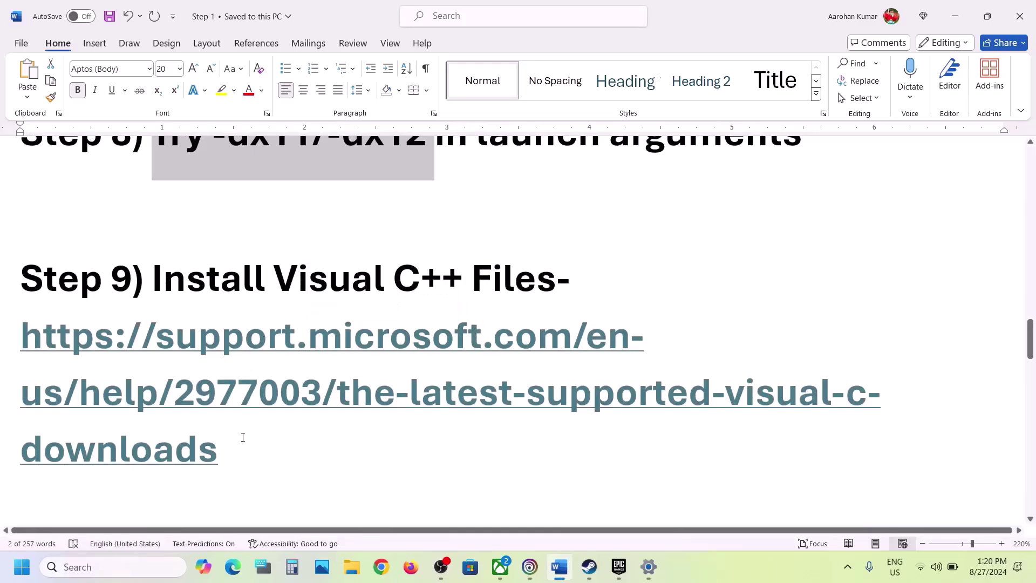
left_click_drag(241, 435, 48, 361)
key("ctrl+c")
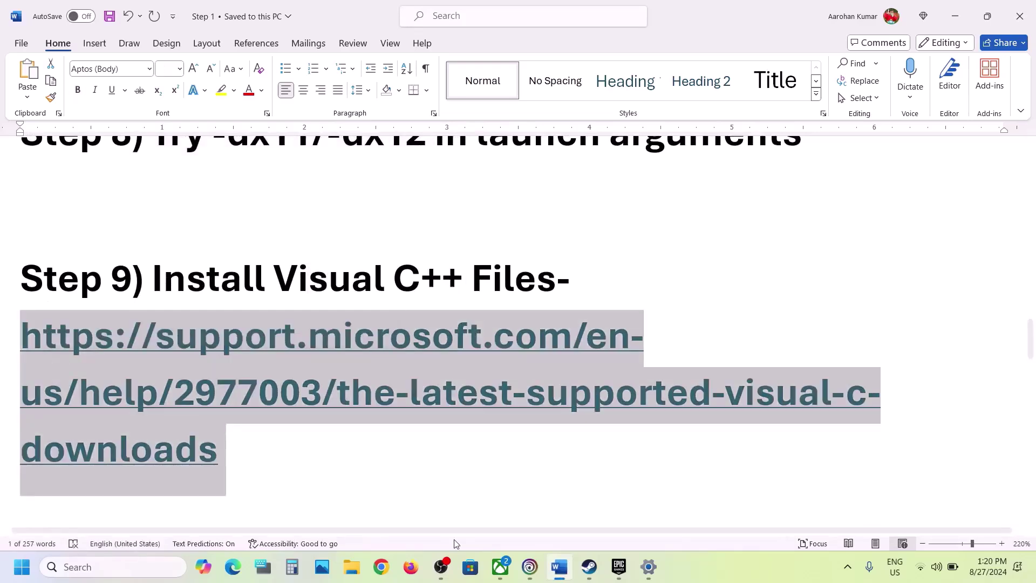
left_click(379, 569)
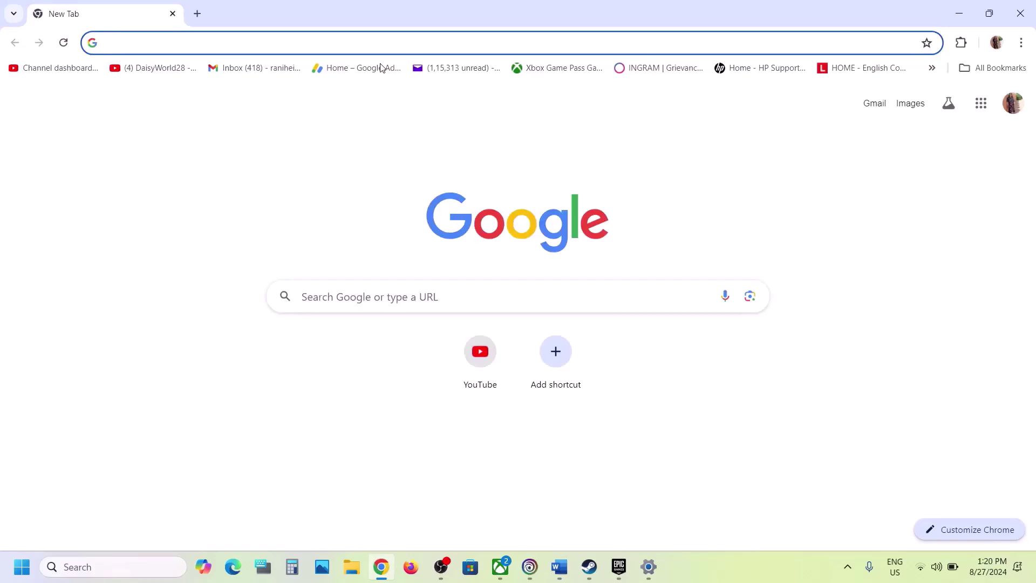
key("ctrl+v")
key("Return")
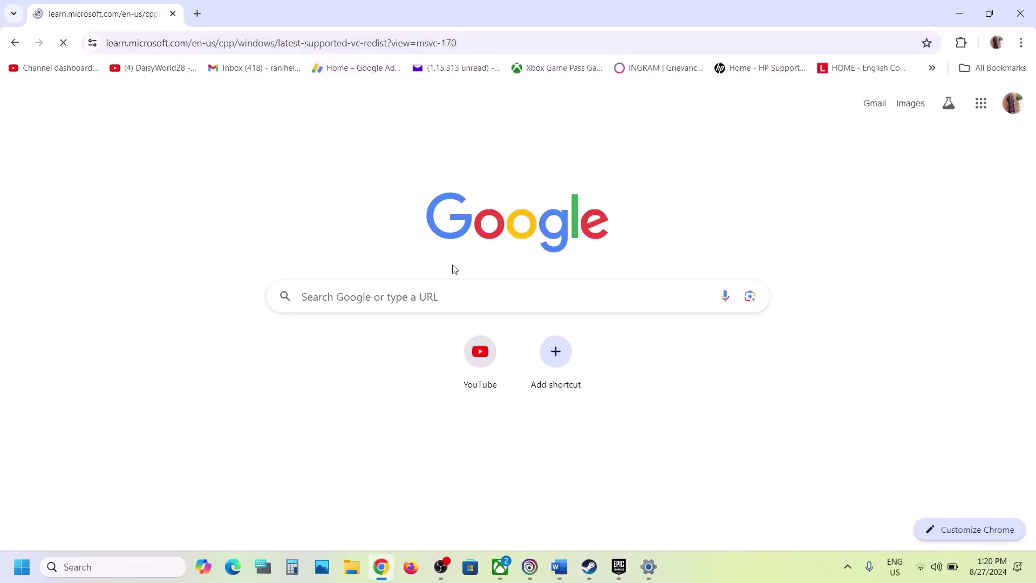
Step: Find the X86 and X64 entries in the download table for the latest Microsoft Visual C++ Redistributable version
scroll(455, 269, "down", 5)
scroll(455, 269, "down", 2)
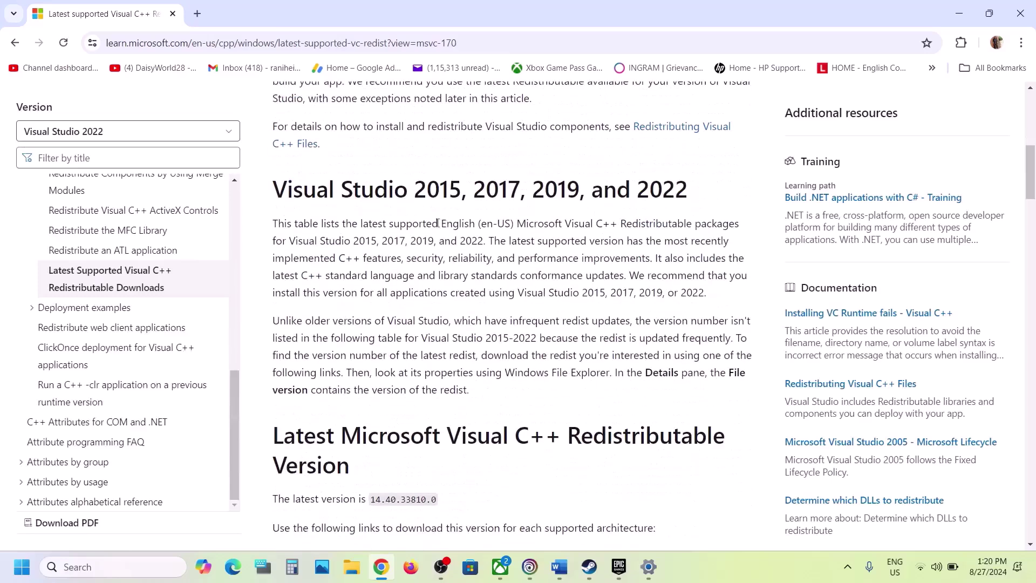
left_click_drag(431, 184, 701, 213)
scroll(397, 337, "down", 6)
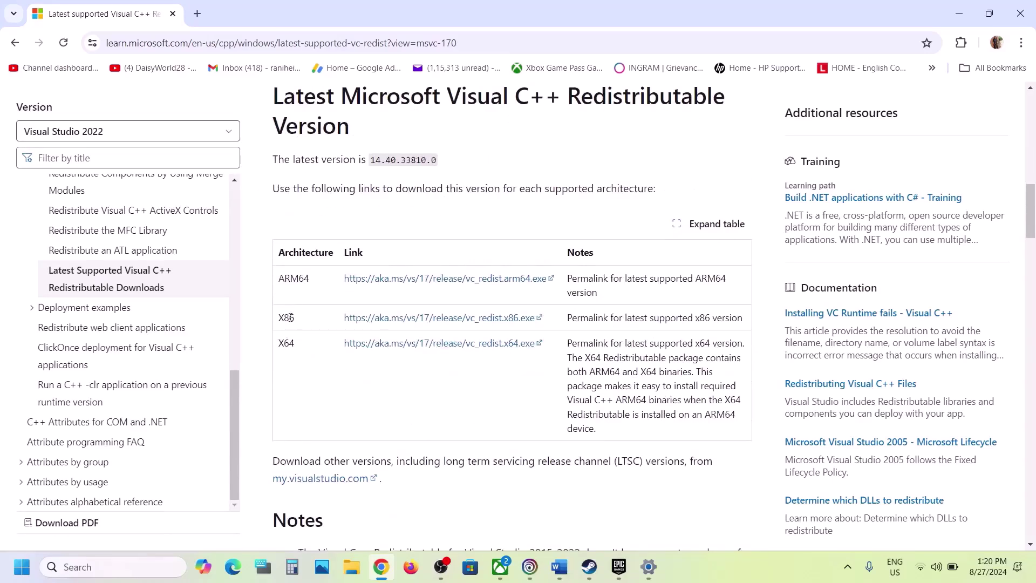
double_click(286, 318)
double_click(287, 343)
double_click(285, 328)
Step: Download vc_redist.x86.exe, run it and start repairing the Microsoft Visual C++ 2015-2022 Redistributable (x86)
left_click(461, 319)
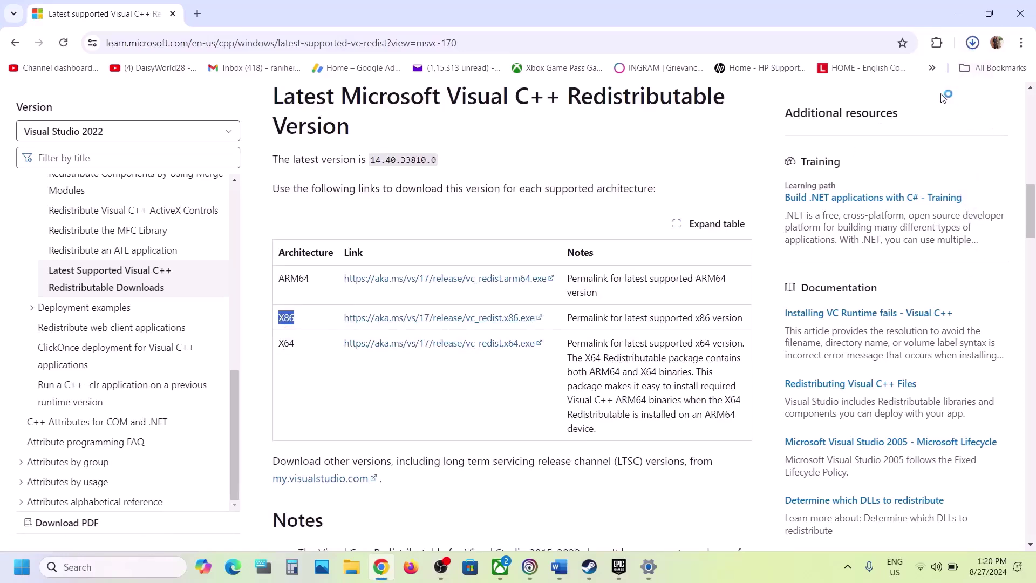
left_click(869, 79)
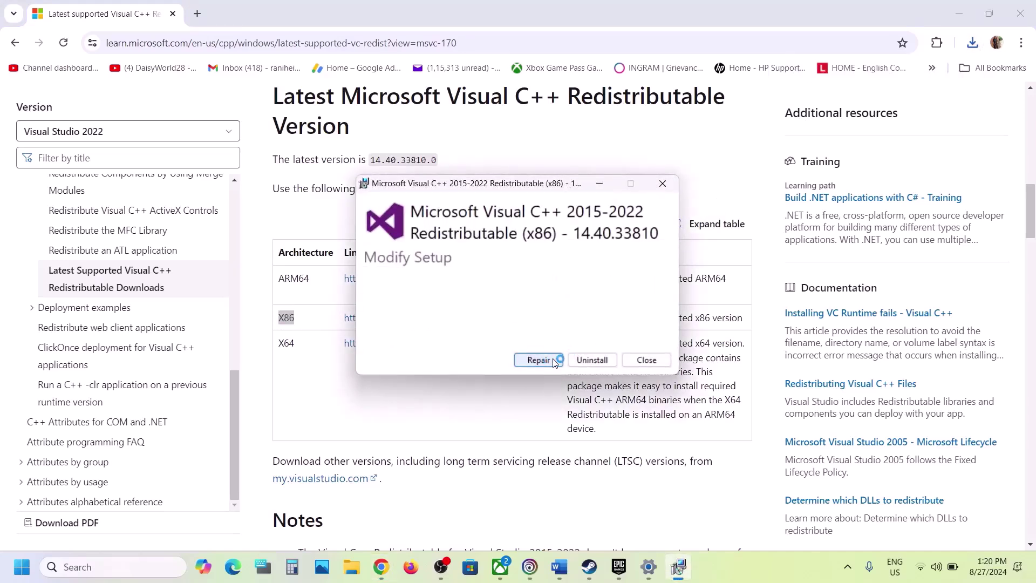
left_click(547, 360)
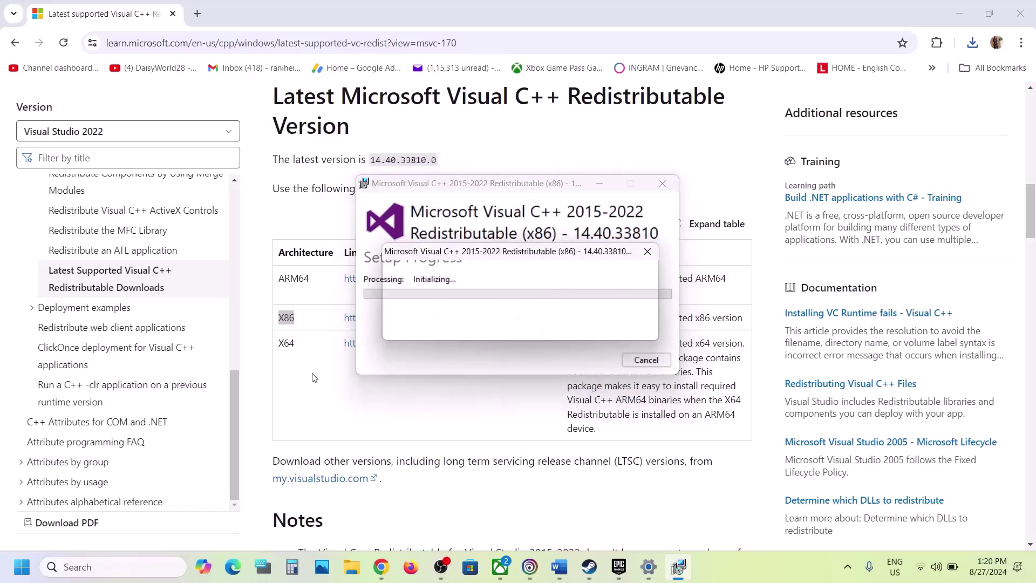
Step: Run vc_redist.x64.exe and start repairing the Microsoft Visual C++ 2015-2022 Redistributable (x64)
left_click(293, 344)
double_click(293, 344)
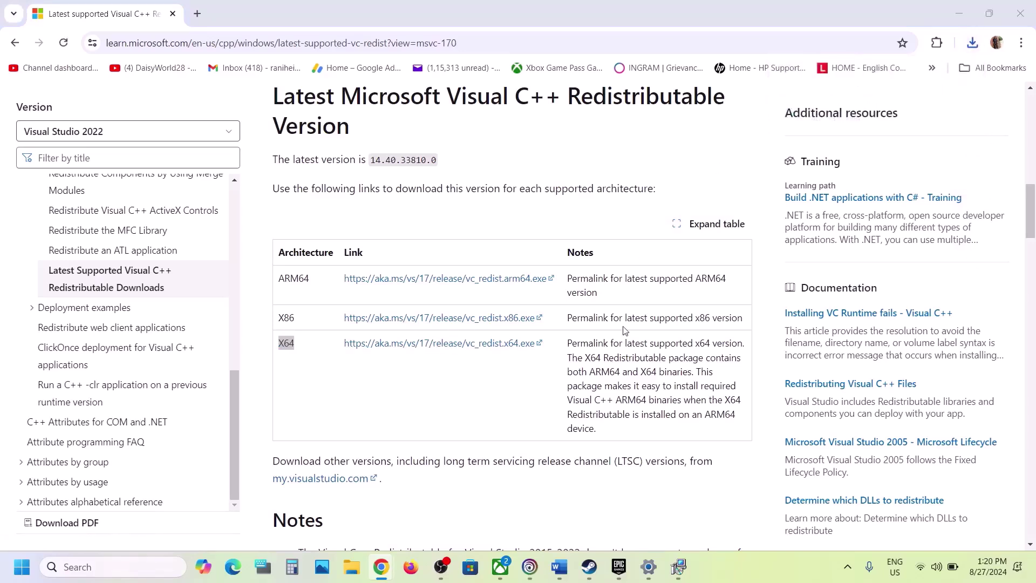
left_click(552, 359)
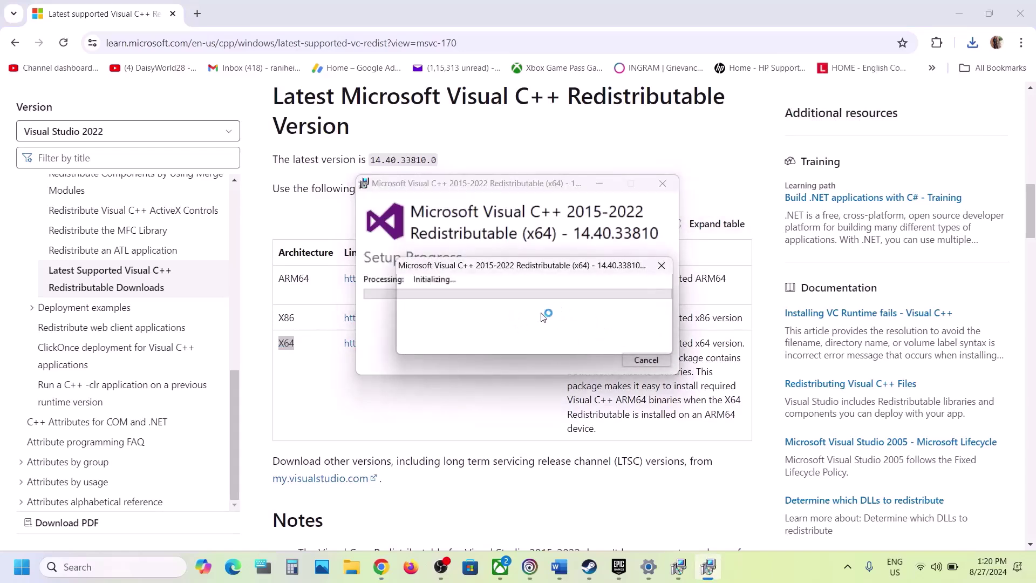
Step: Dismiss the error messages of the x86 and x64 Redistributable setups, moving the x86 setup window aside to reach the x64 one
left_click(678, 570)
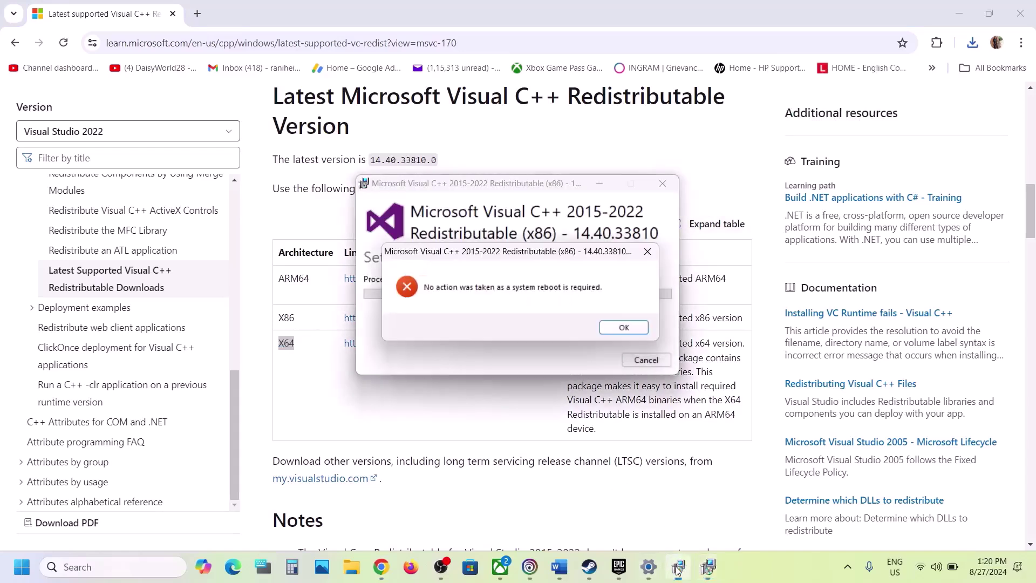
left_click(624, 327)
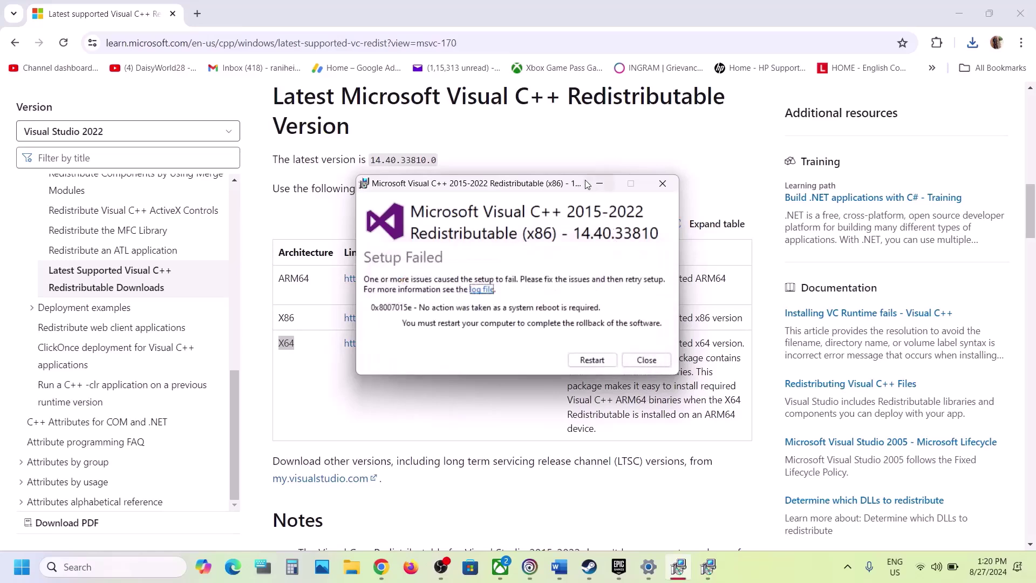
left_click_drag(467, 186, 198, 190)
left_click(515, 310)
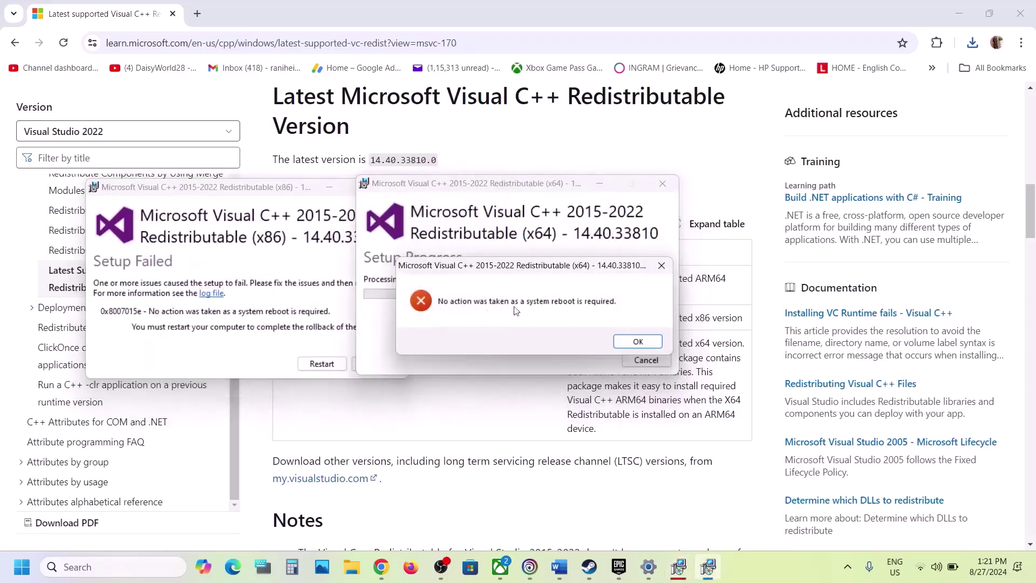
left_click(625, 344)
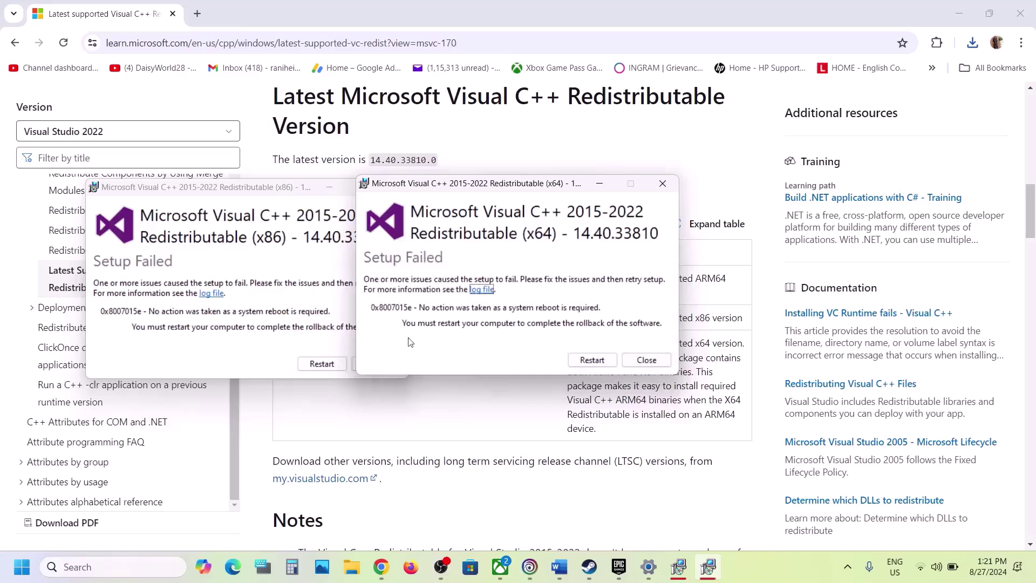
left_click(603, 363)
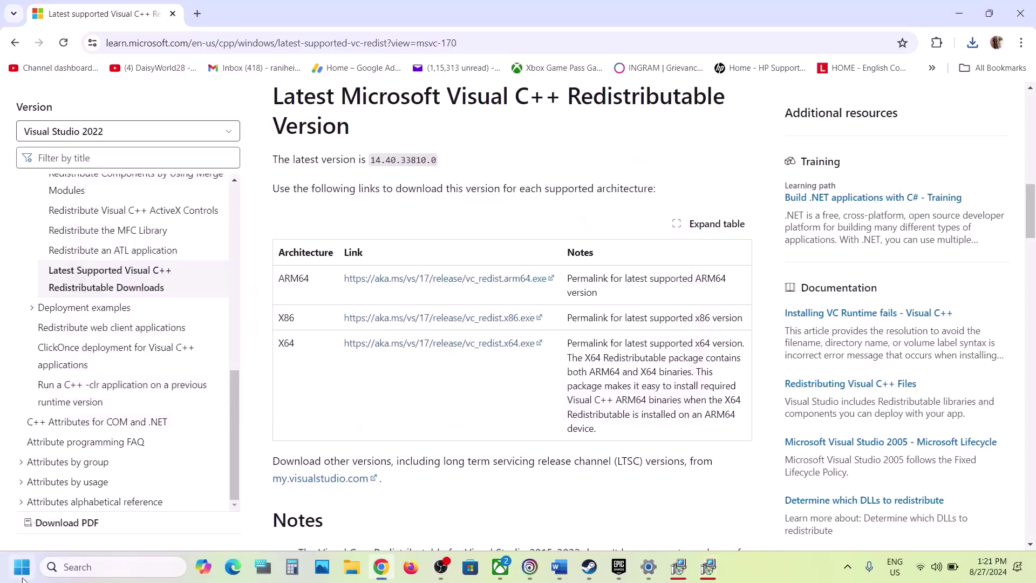
Step: Open the Windows power options and find the Restart option
left_click(22, 578)
left_click(393, 522)
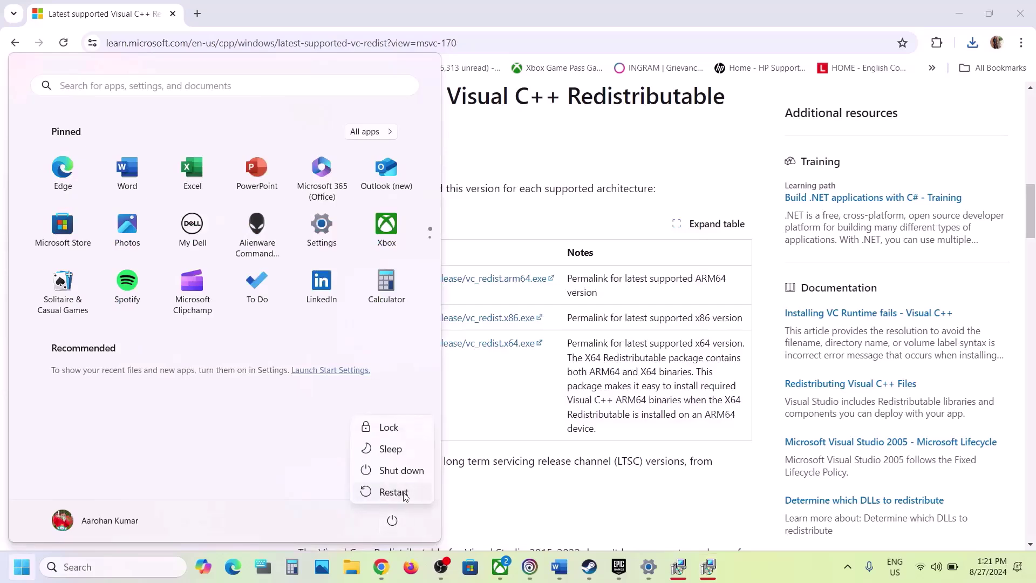
left_click(388, 493)
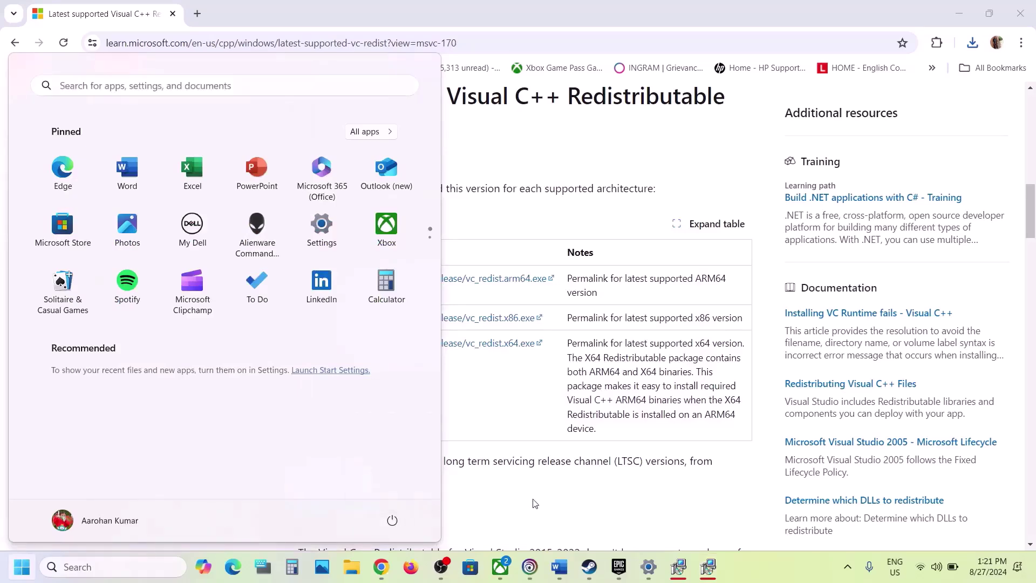
Step: Switch to the Word document and read Step 10's advice on unplugging peripherals, USB adapters, controllers and extra monitors, and disabling the overlay
left_click(531, 568)
left_click(569, 574)
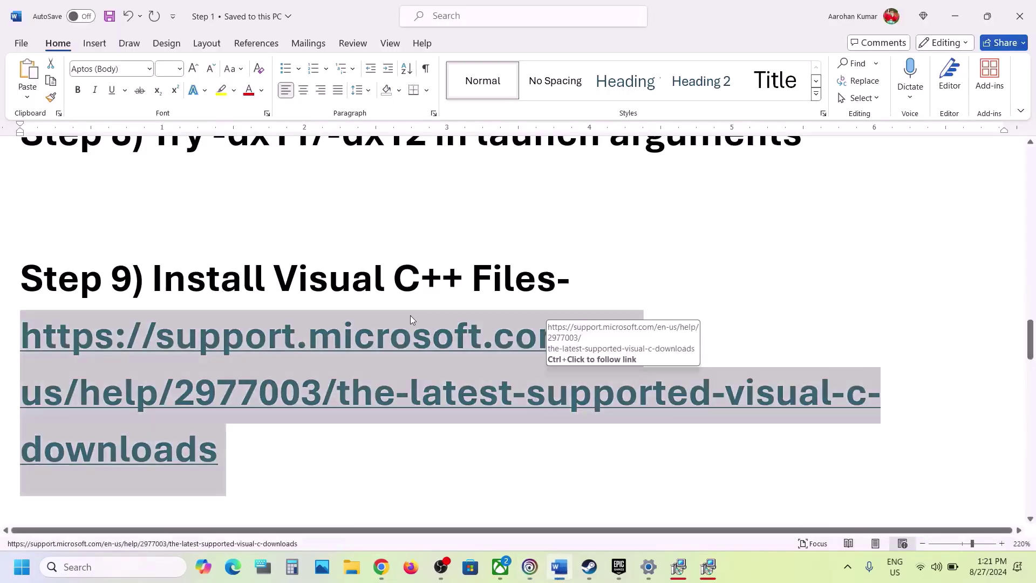
scroll(411, 319, "down", 5)
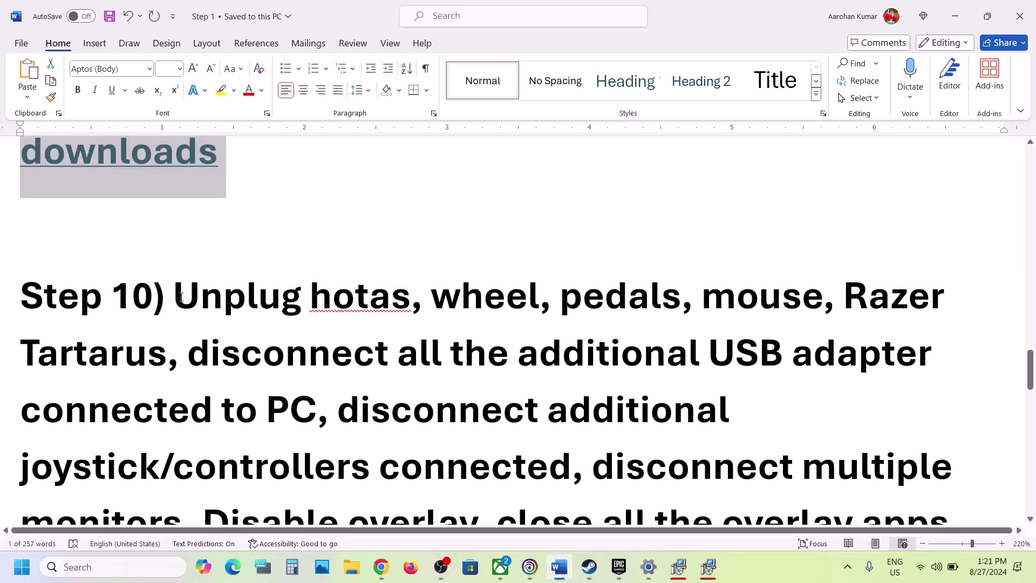
left_click_drag(180, 296, 172, 357)
scroll(172, 357, "down", 3)
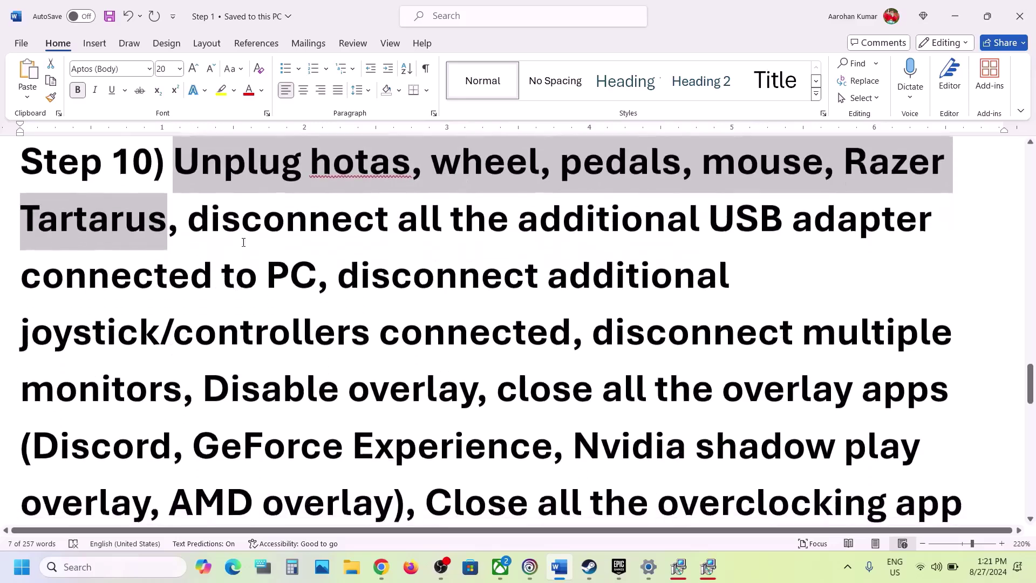
left_click(210, 218)
left_click_drag(284, 221, 259, 276)
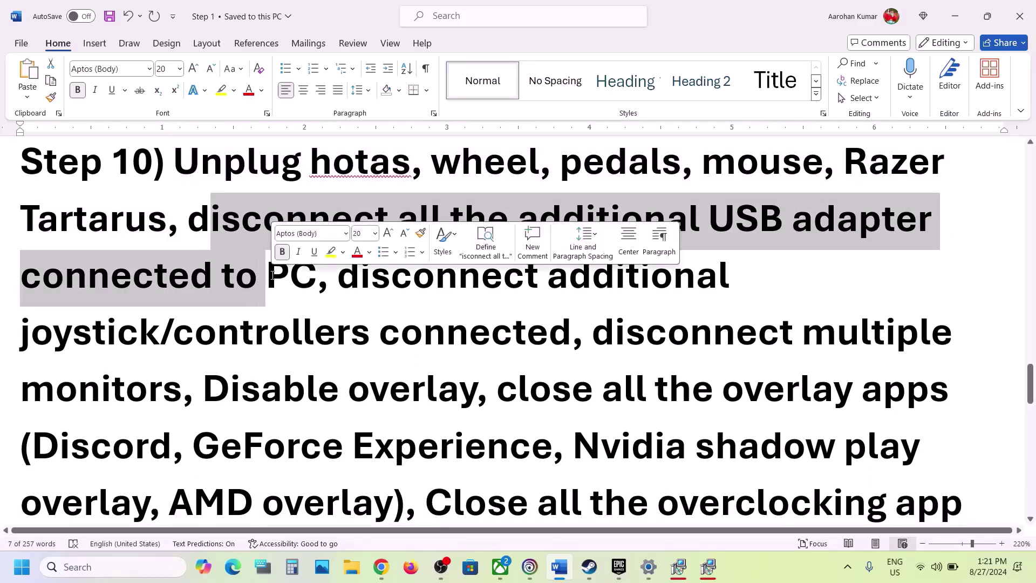
left_click_drag(348, 278, 527, 324)
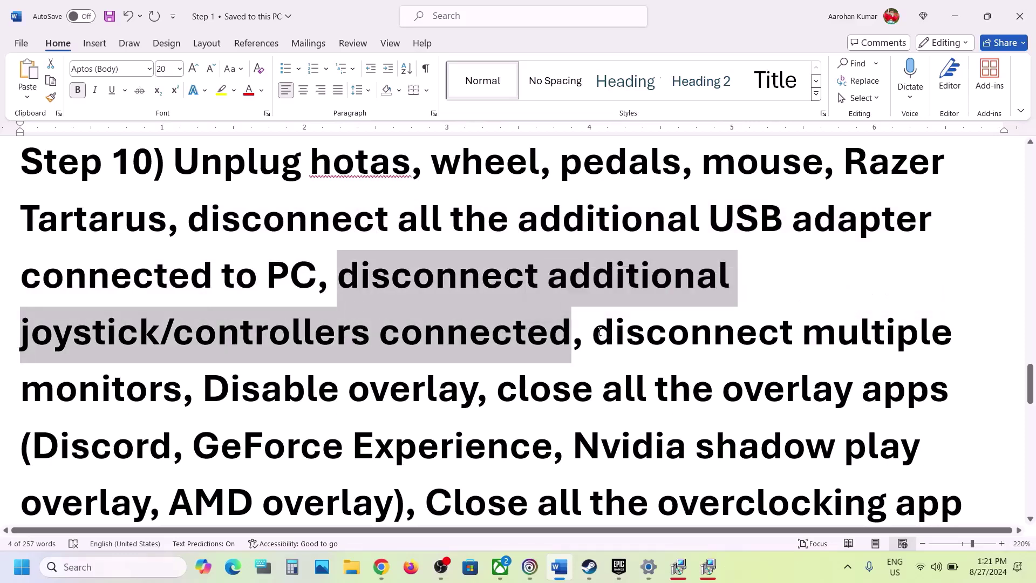
left_click_drag(593, 331, 457, 382)
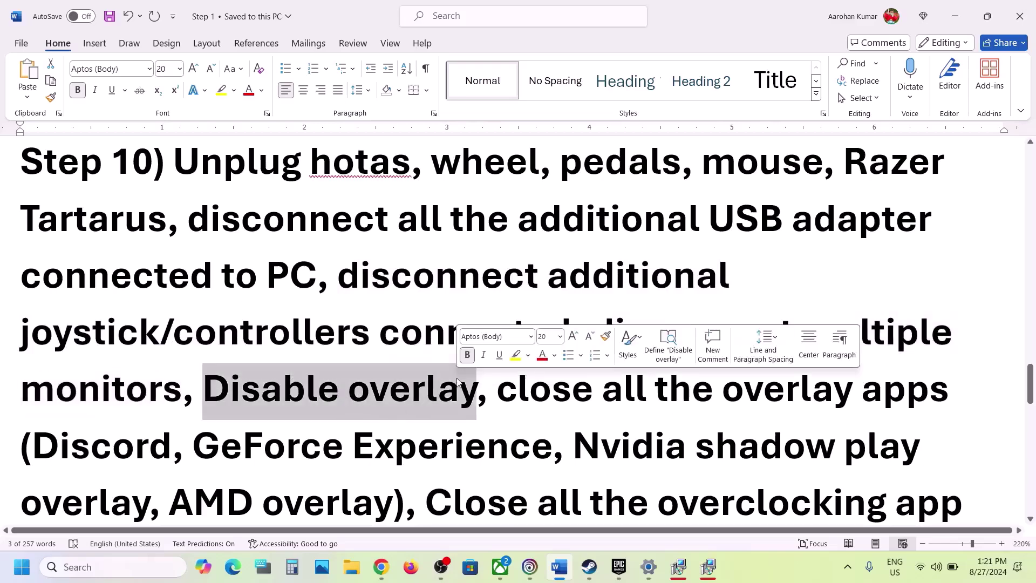
Step: Switch to Ubisoft Connect, turn off the in-game overlay for supported games in the interface settings and close the settings
left_click(530, 570)
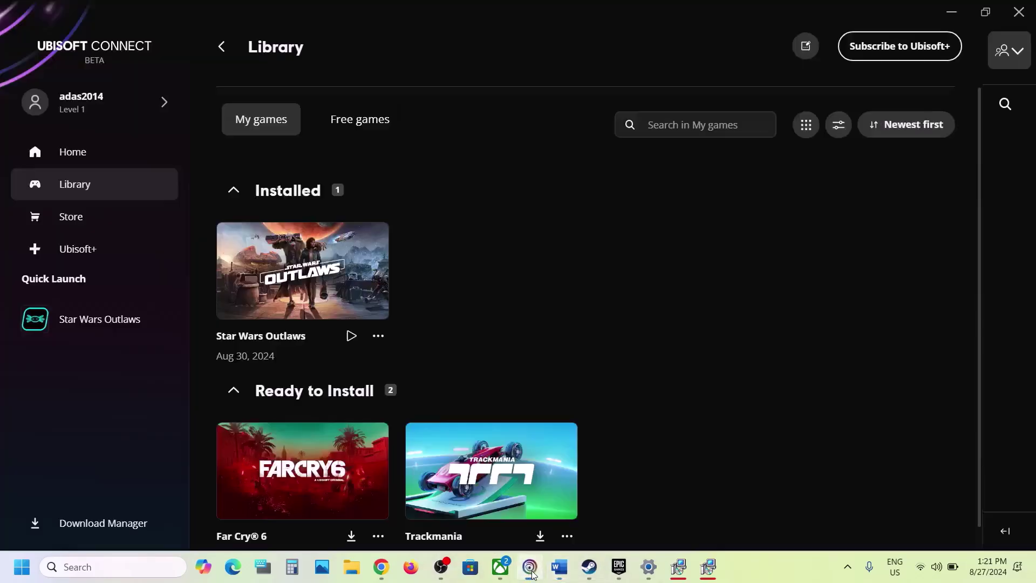
left_click(99, 111)
left_click(257, 199)
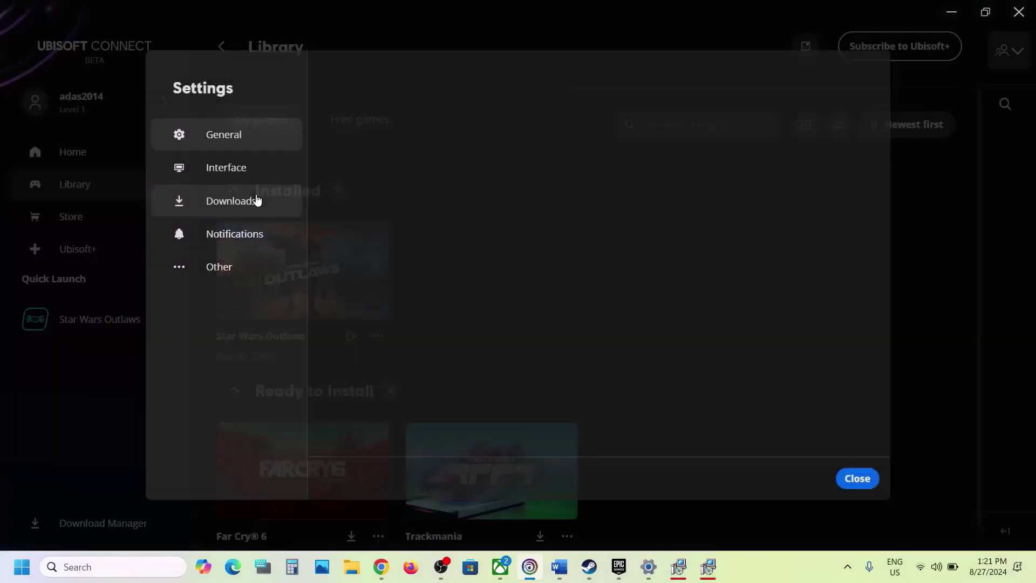
left_click(254, 177)
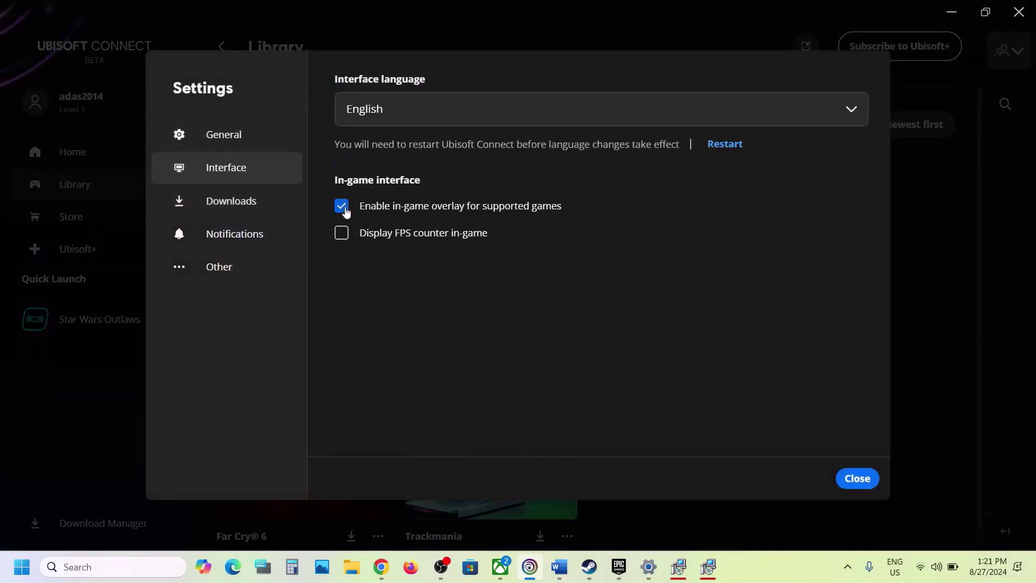
left_click(343, 210)
left_click(859, 479)
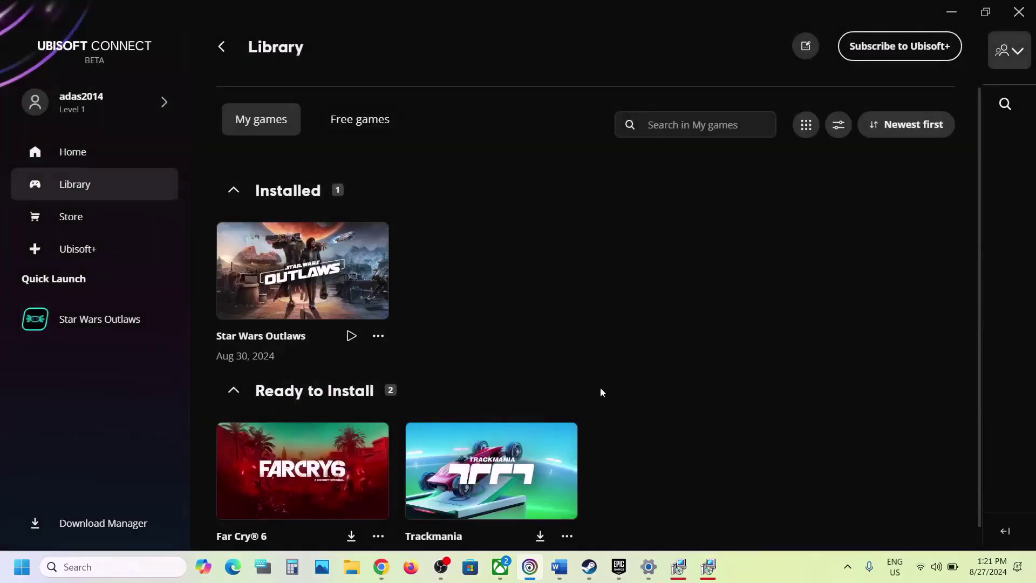
Step: Return to the Word document and read which overlay apps Step 10 says to close, such as Discord and GeForce Experience
left_click(559, 567)
left_click_drag(497, 388, 145, 448)
left_click(130, 440)
scroll(129, 440, "down", 3)
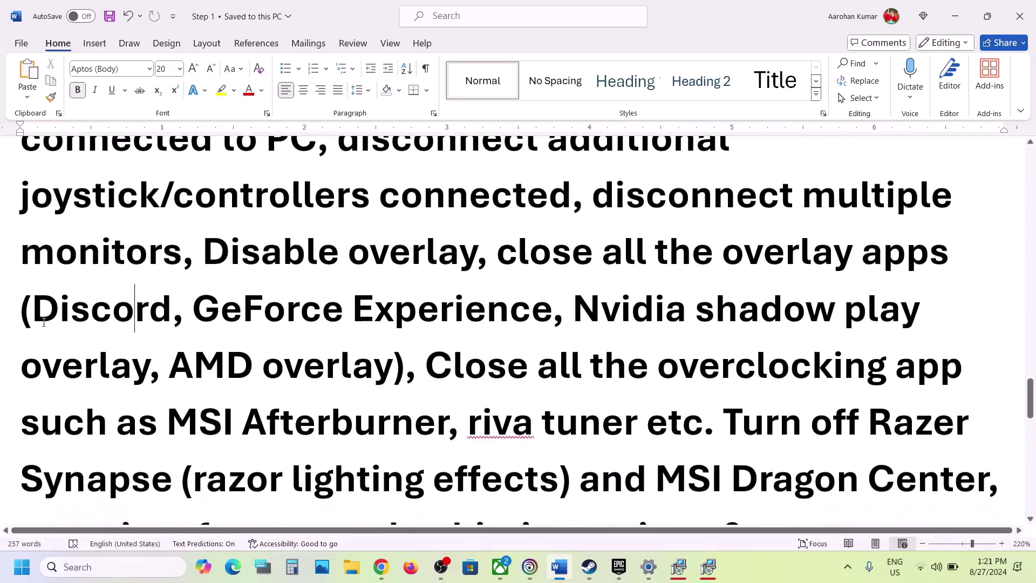
left_click_drag(199, 307, 510, 312)
left_click(509, 311)
left_click_drag(509, 251, 408, 349)
scroll(458, 253, "down", 2)
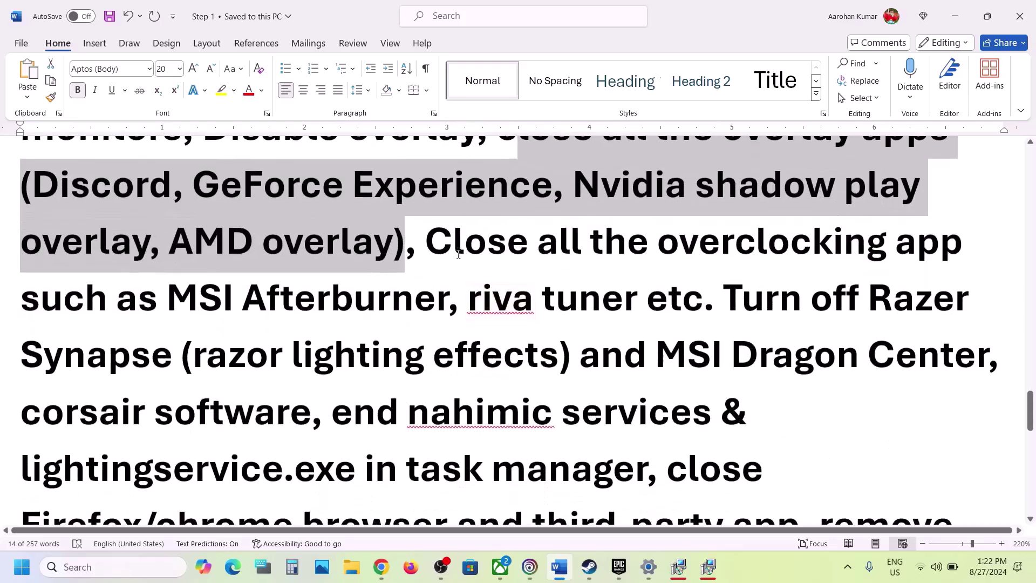
Step: Read the rest of Step 10 on closing overclocking, lighting, browser and third-party apps and removing the undervolt
left_click_drag(432, 241, 603, 304)
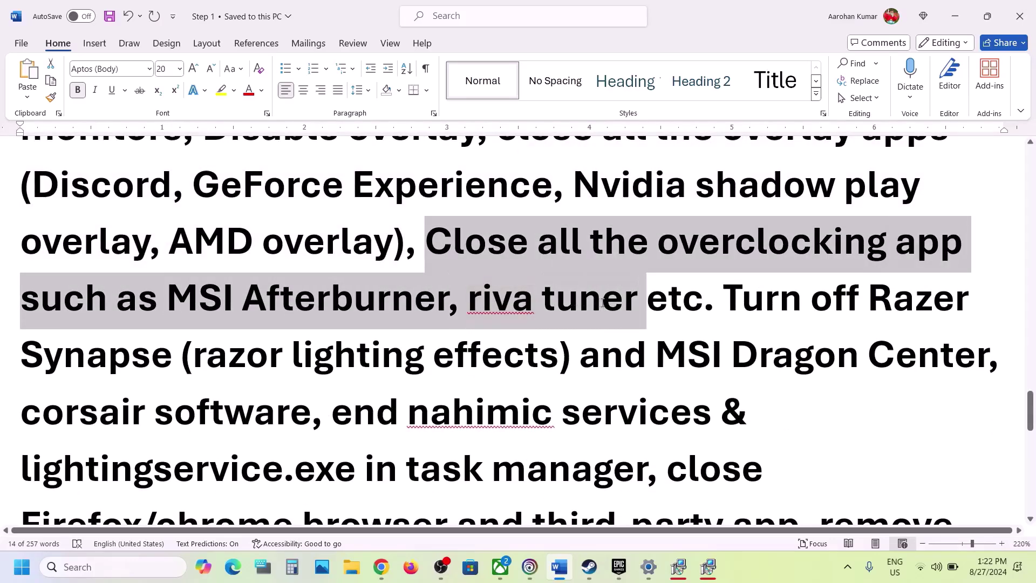
left_click(603, 303)
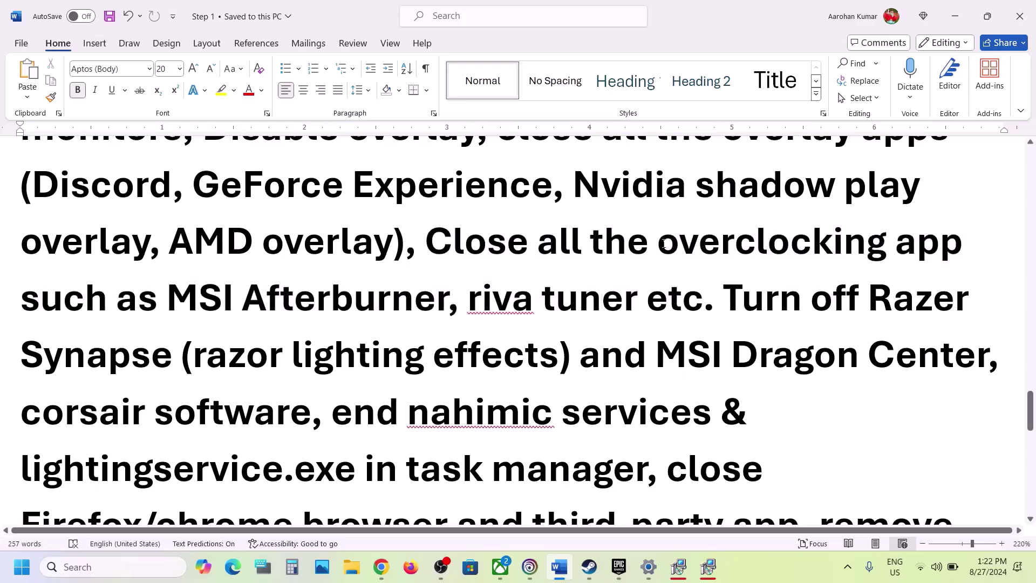
double_click(664, 244)
left_click_drag(724, 301, 642, 462)
scroll(641, 462, "down", 3)
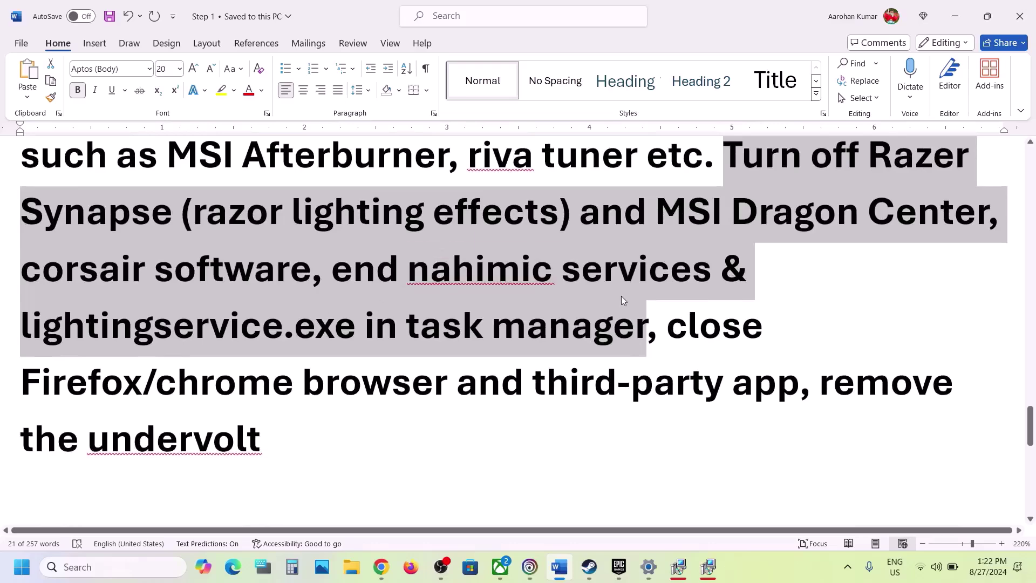
left_click_drag(676, 329, 587, 389)
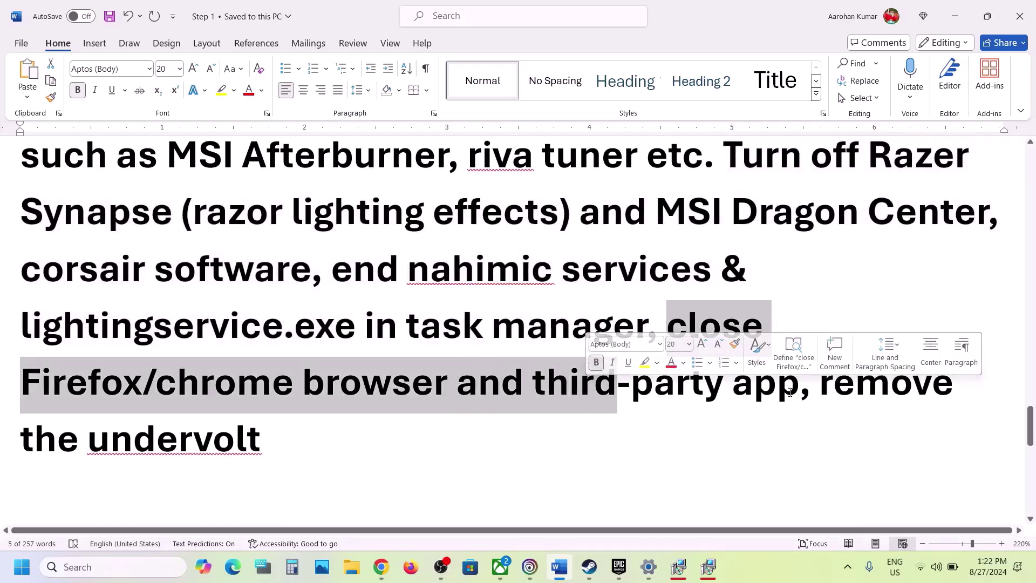
left_click_drag(834, 388, 905, 423)
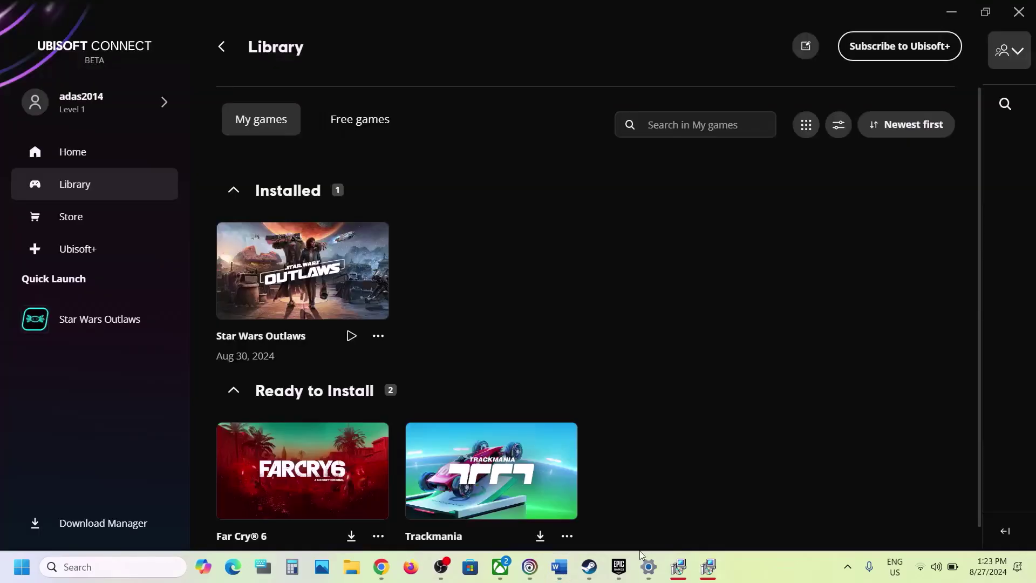
Step: Find Step 11 about increasing the virtual memory in the Word document and highlight its heading
left_click(559, 567)
scroll(333, 346, "down", 3)
scroll(333, 346, "down", 1)
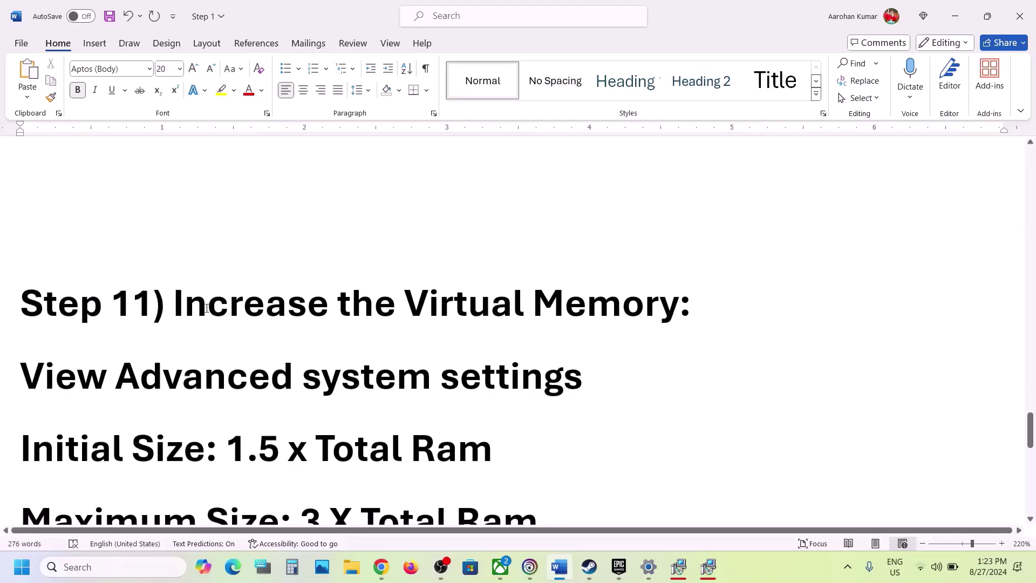
left_click_drag(174, 303, 679, 305)
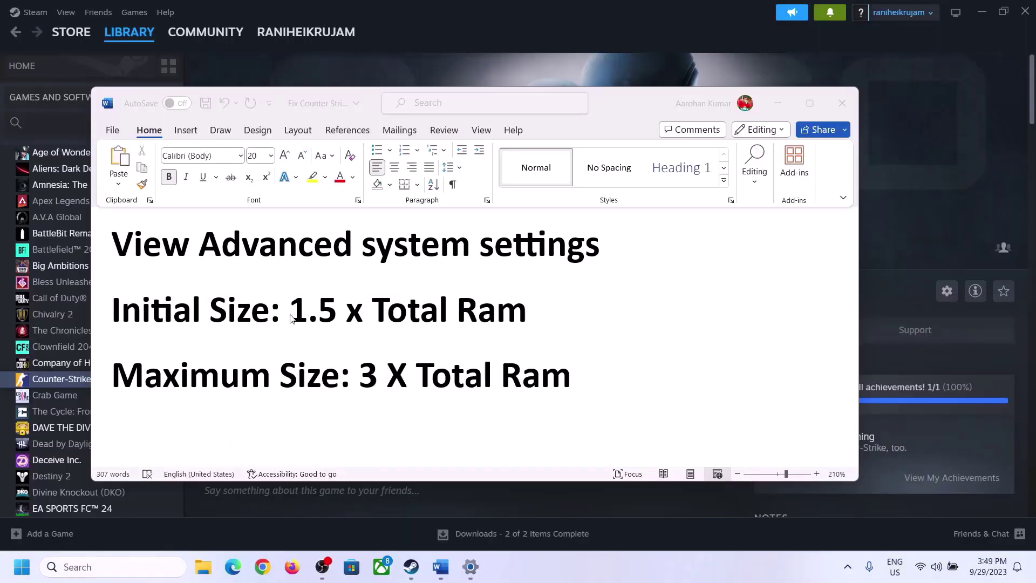
Step: Copy "View Advanced system settings" from the Word document, open System Properties through a Windows search for it and reposition the dialog
left_click(150, 251)
left_click_drag(123, 249, 558, 271)
key("ctrl+c")
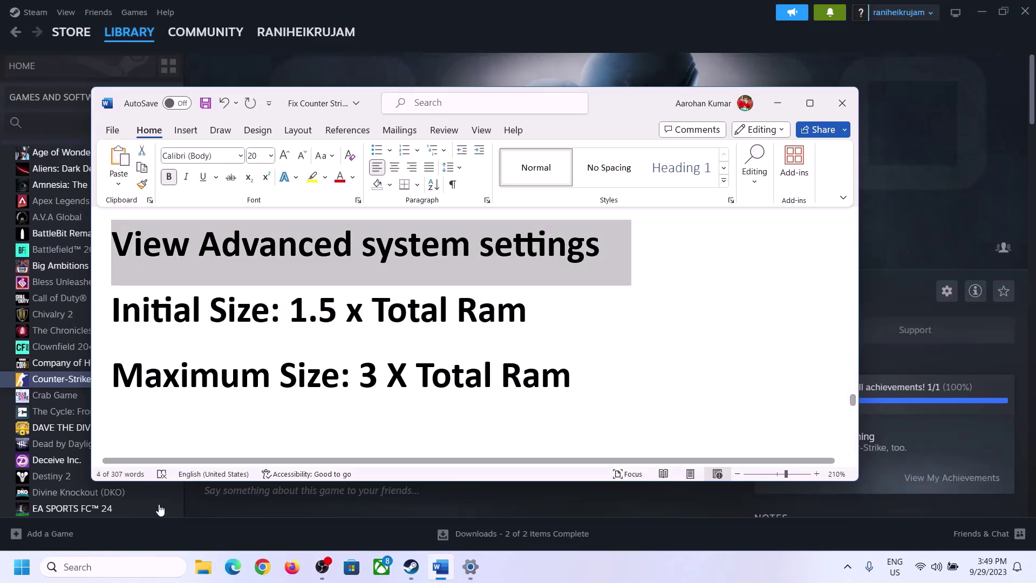
left_click(124, 566)
key("ctrl+v")
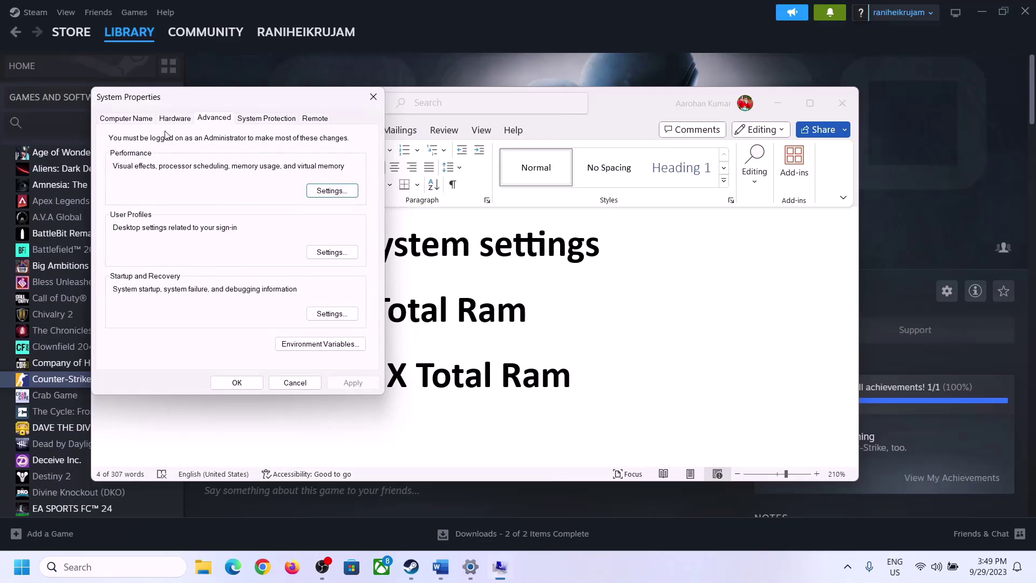
left_click_drag(215, 102, 462, 183)
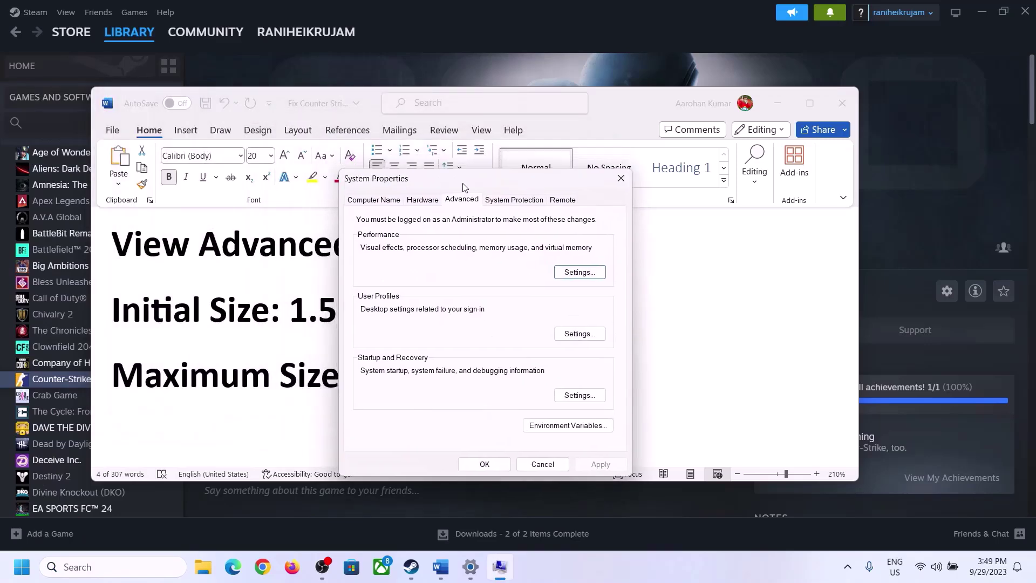
Step: Open the virtual memory settings, turn off automatic paging file management for all drives and choose a custom size for drive C:
left_click(580, 272)
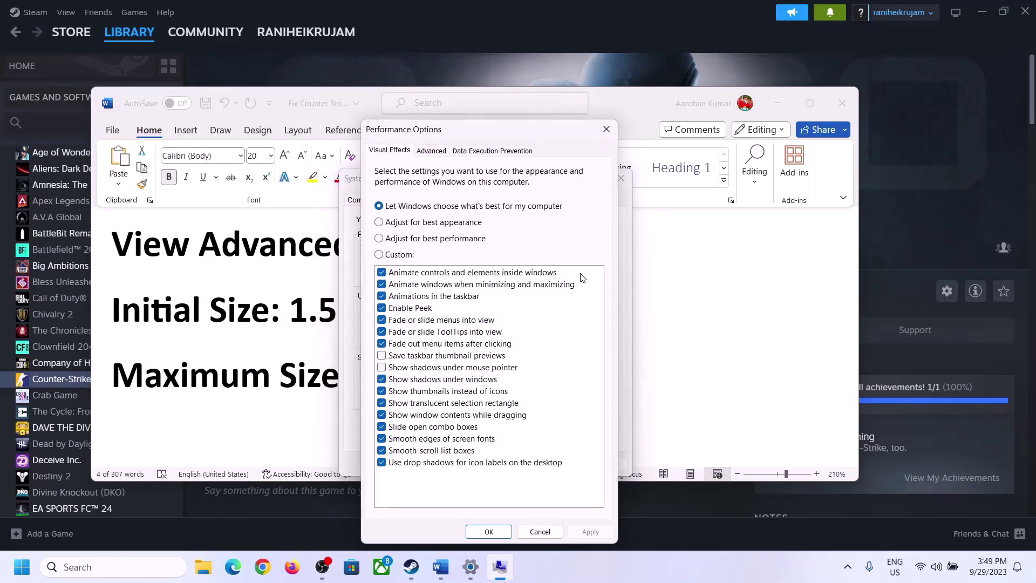
left_click(436, 154)
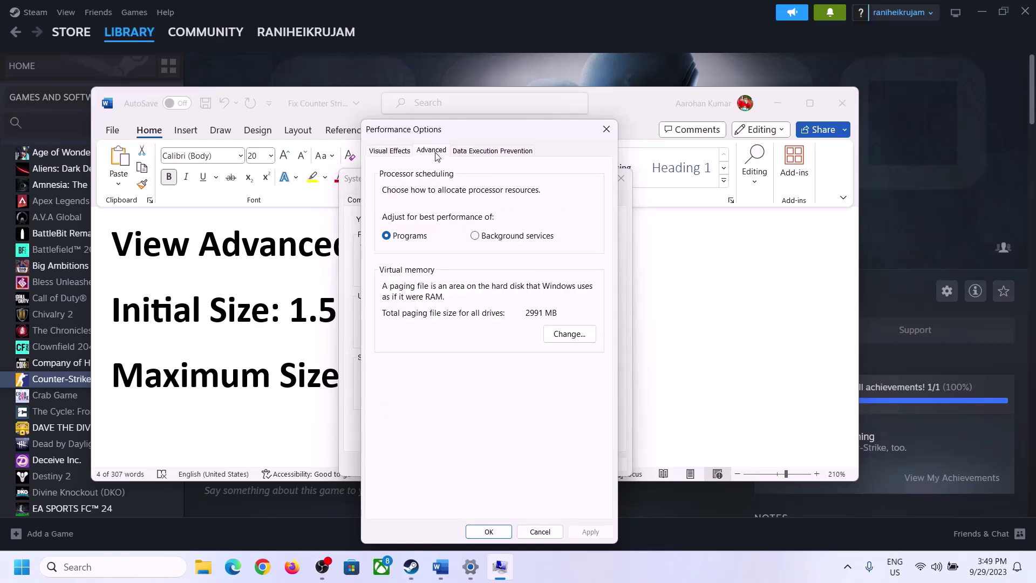
left_click(578, 337)
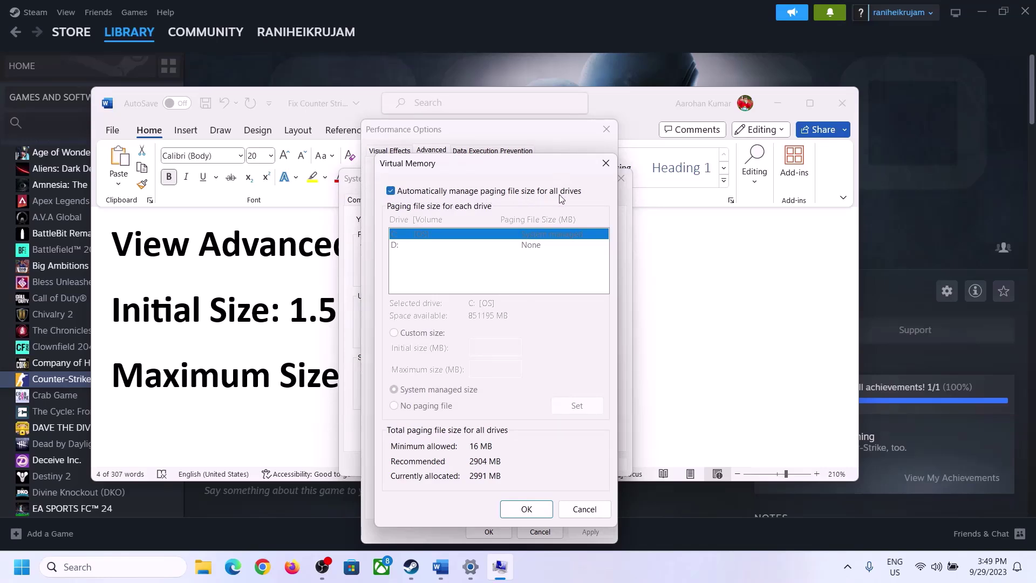
left_click(391, 191)
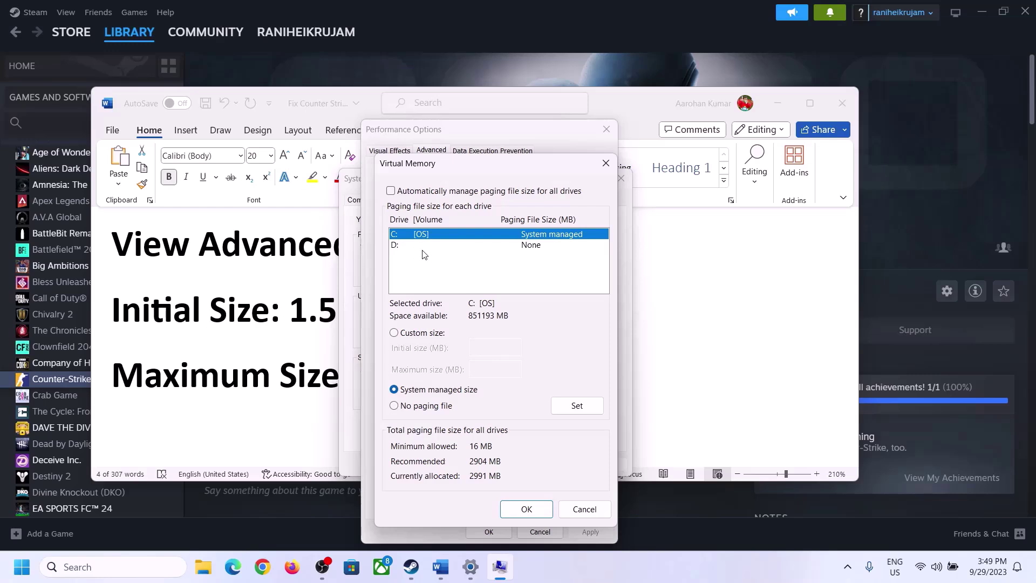
left_click(395, 334)
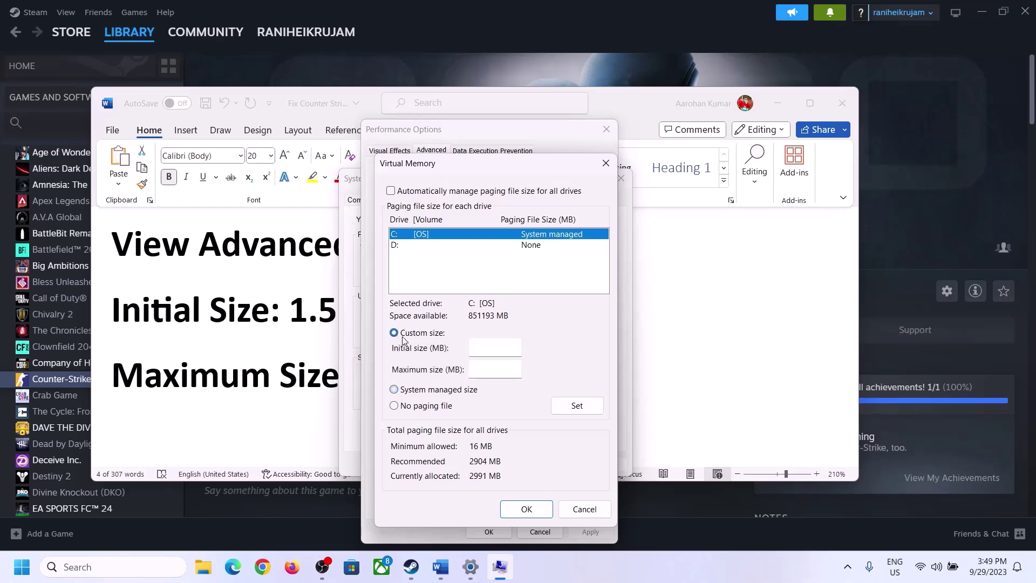